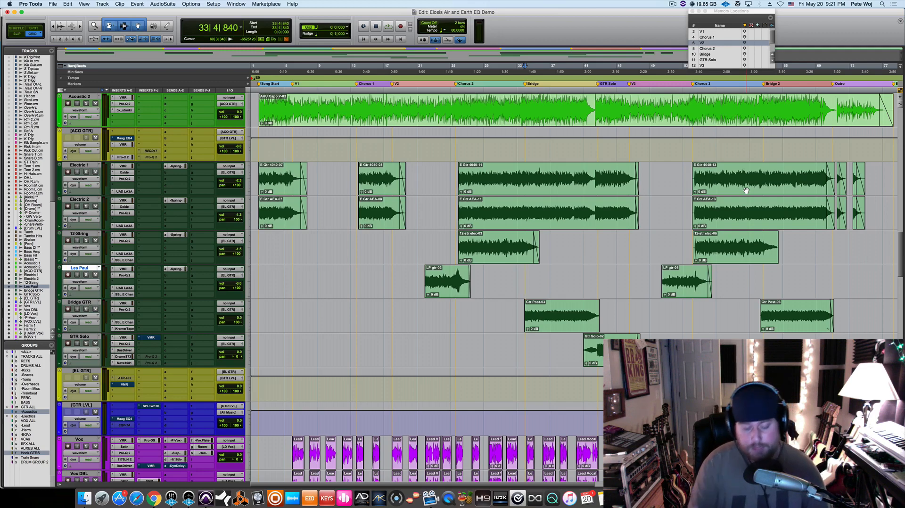
Switch to Chrome, view the enlarged AirEQ Premium interface image on the Eiosis product page, and return to Pro Tools.
key("super+Tab")
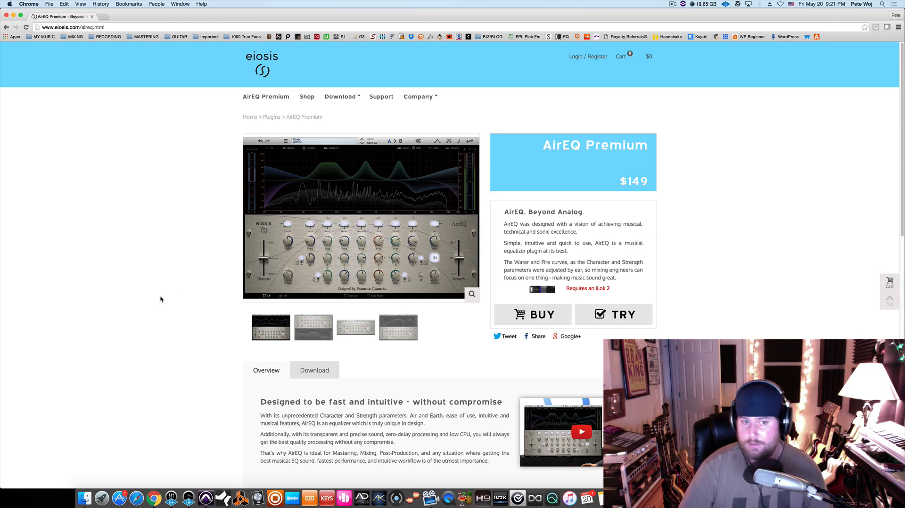
left_click(264, 328)
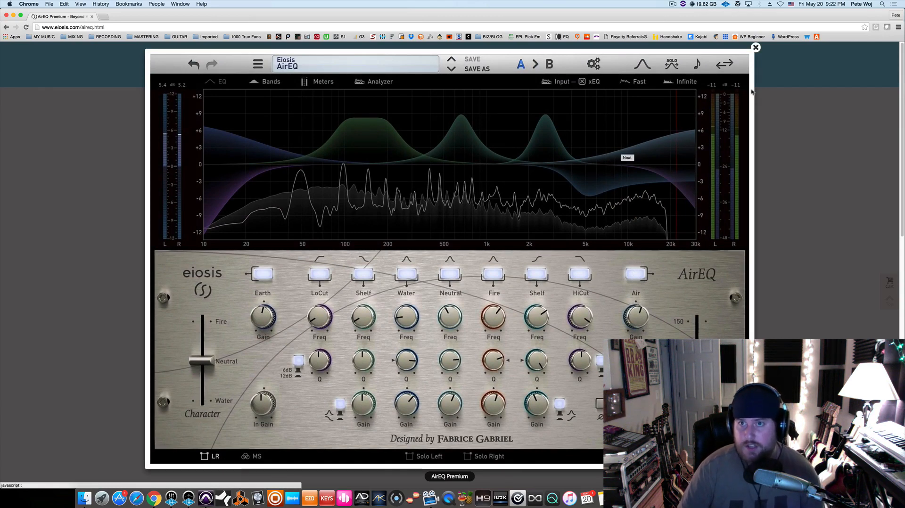
left_click(757, 49)
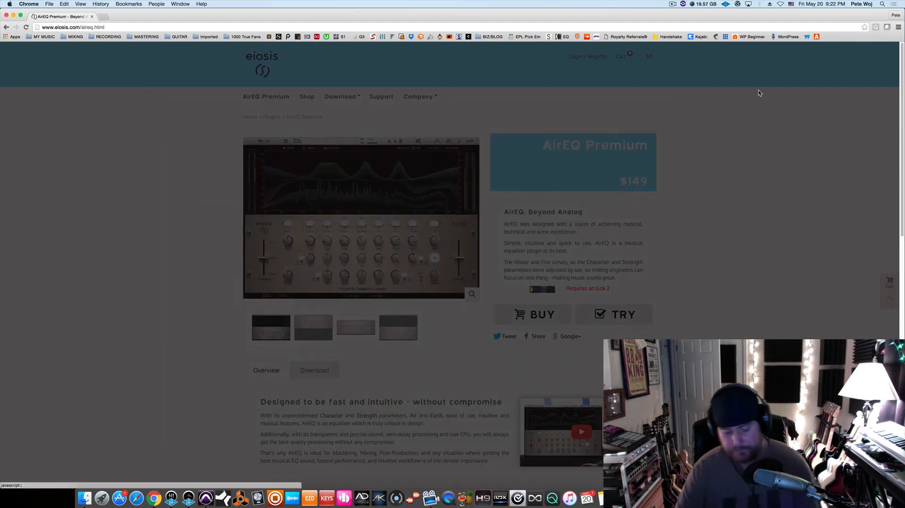
key("super+Tab")
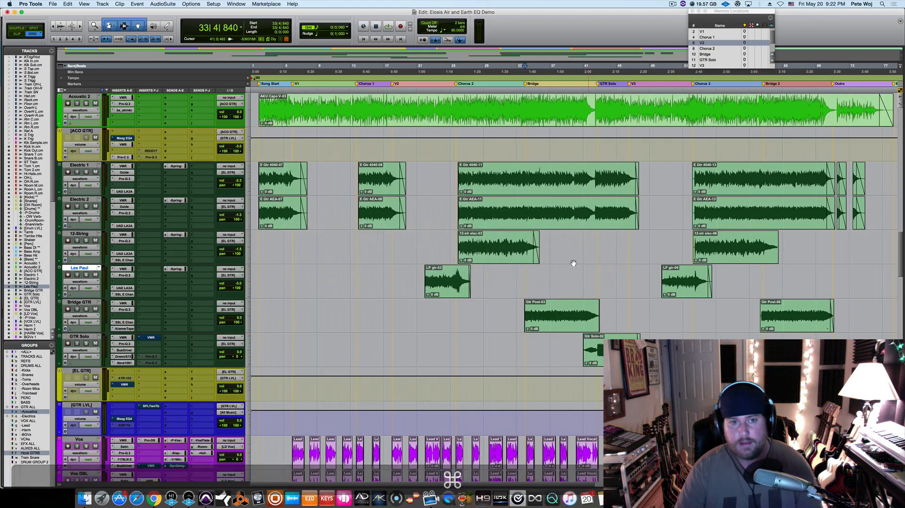
Open the Virtual Mix Rack on the GTR Solo track and look through its full list of available modules.
left_click(144, 338)
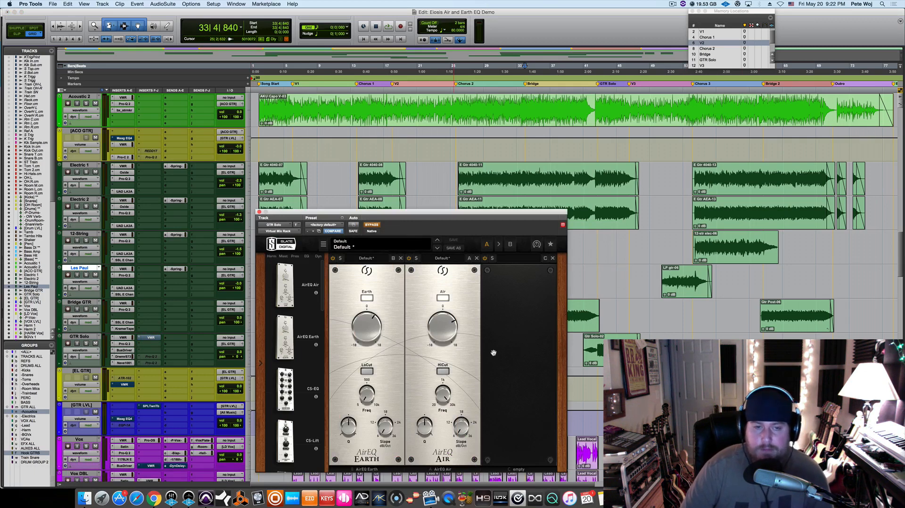
scroll(302, 284, "down", 3)
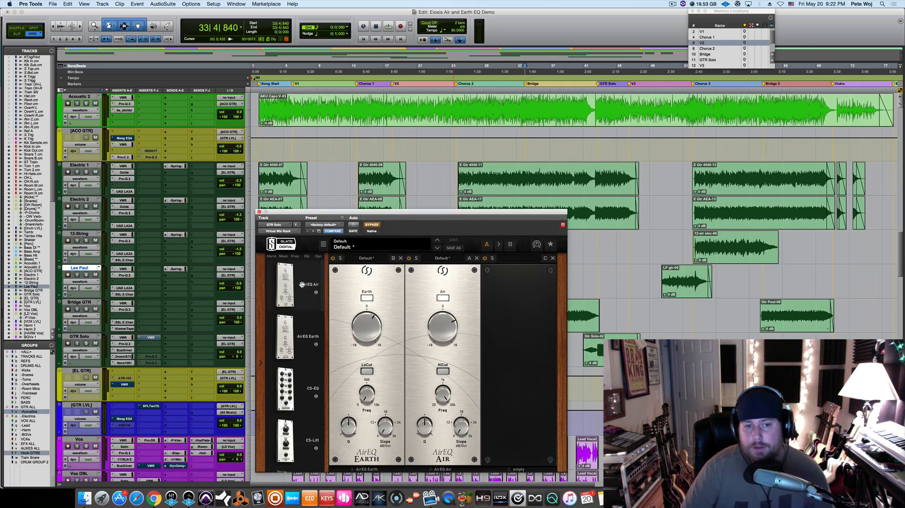
scroll(303, 284, "down", 10)
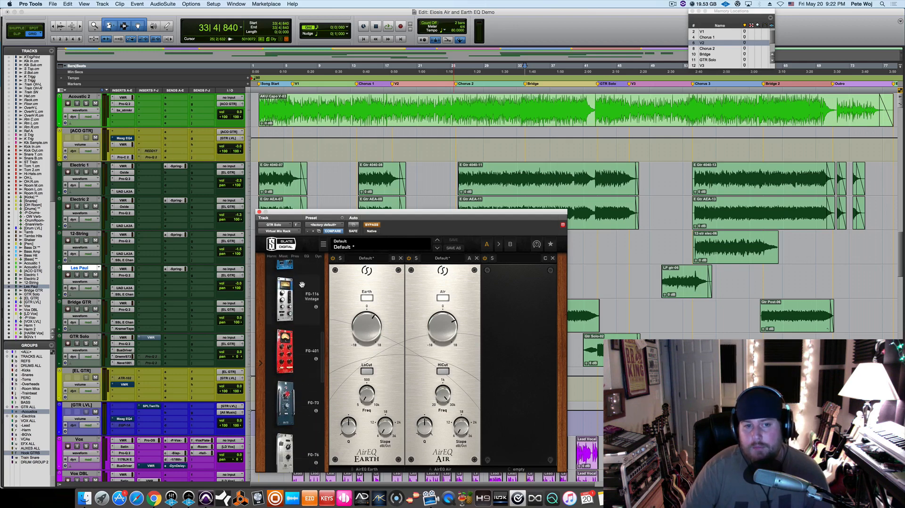
scroll(302, 284, "down", 10)
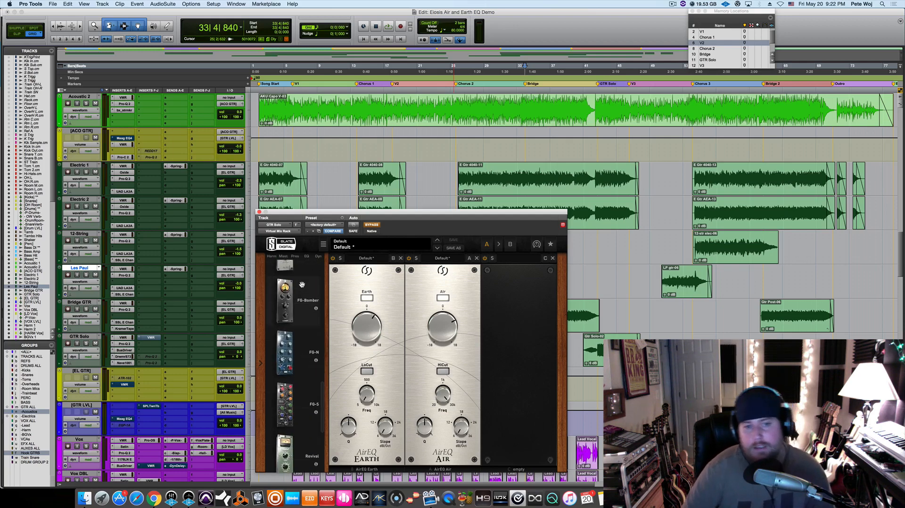
scroll(303, 284, "down", 5)
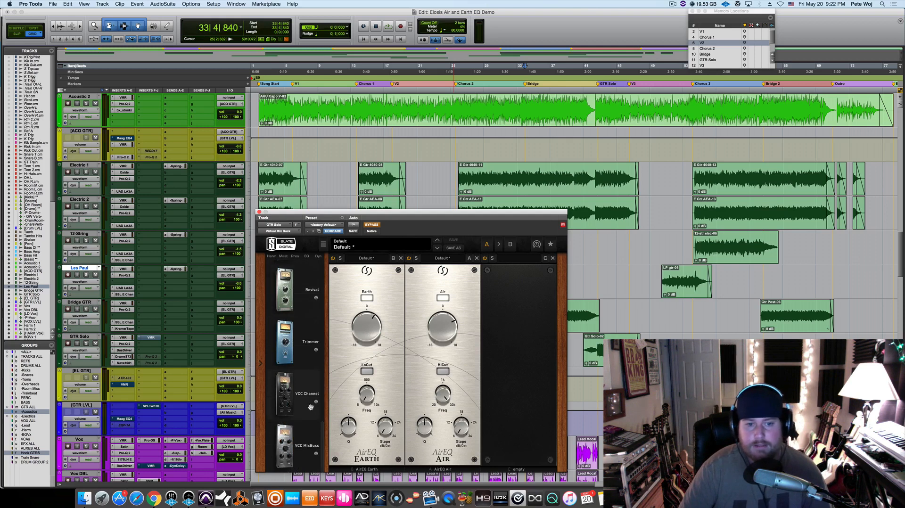
left_click_drag(322, 441, 323, 260)
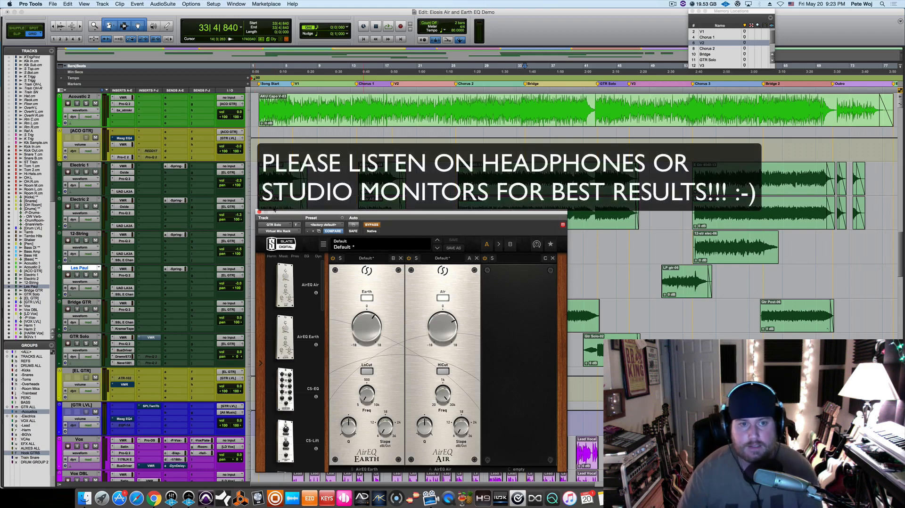
Play back the mix from bar 33 through the bridge and guitar solo with the plug-in window closed.
key("space")
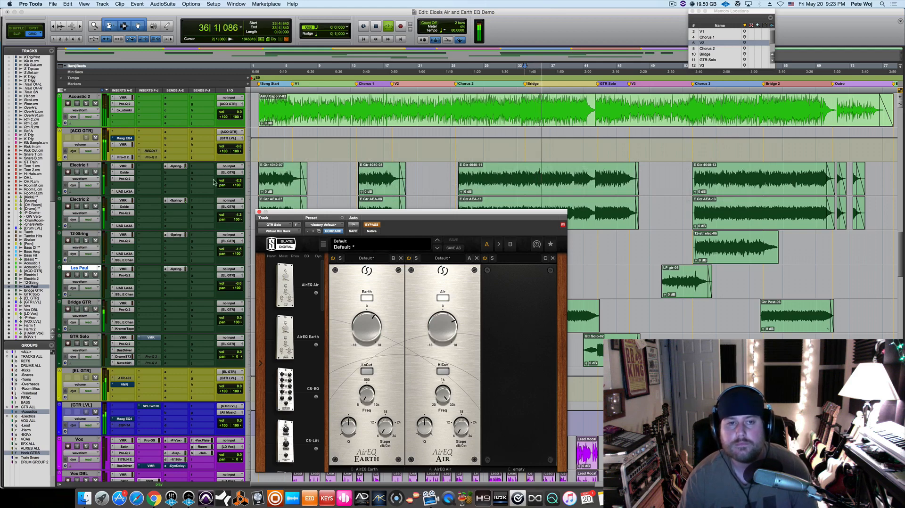
left_click(259, 211)
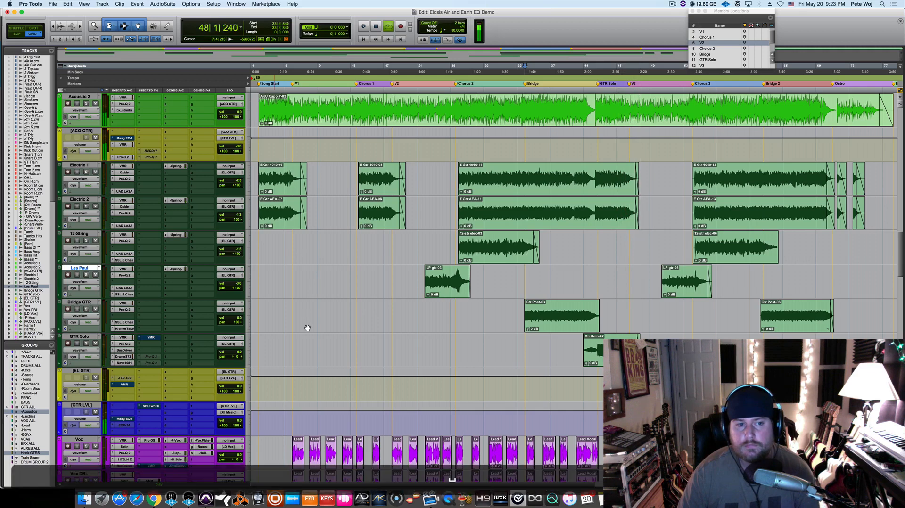
key("space")
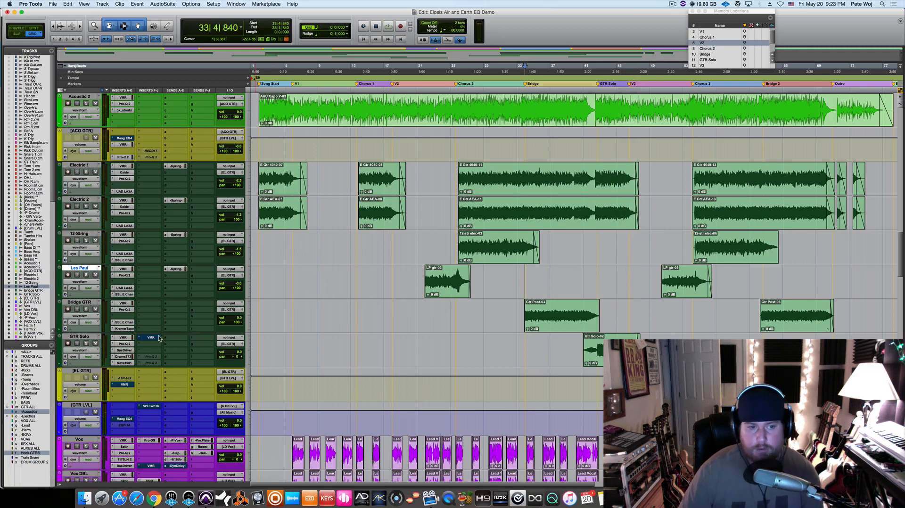
Take the Virtual Mix Rack on GTR Solo out of bypass and view the AirEQ Air and AirEQ Earth module descriptions.
left_click(152, 338)
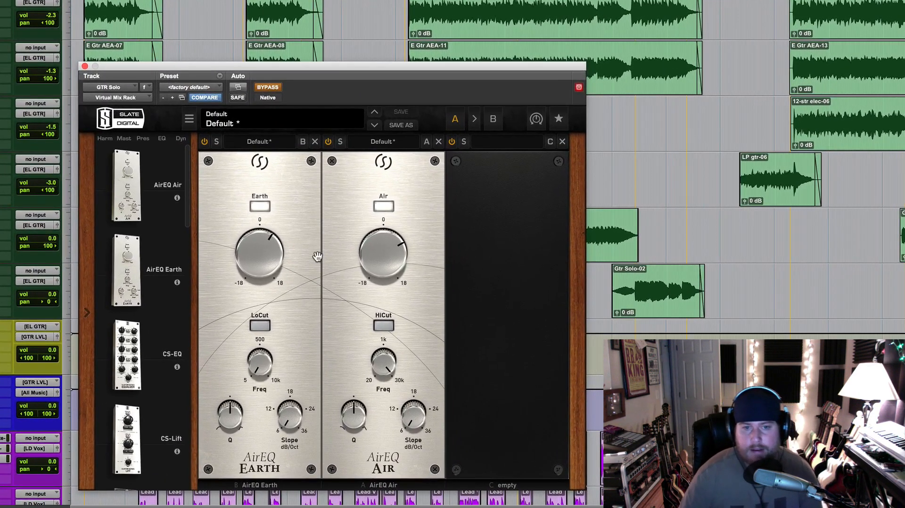
left_click(276, 89)
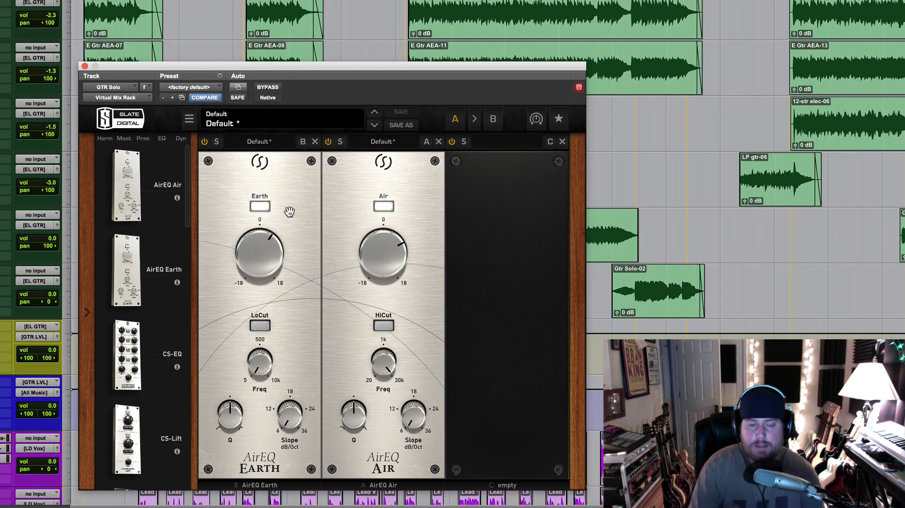
mouse_move(178, 200)
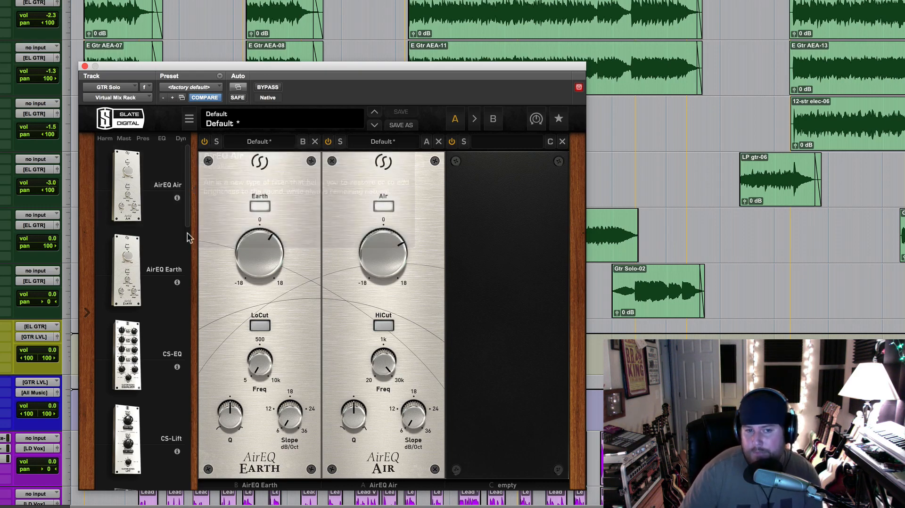
mouse_move(177, 285)
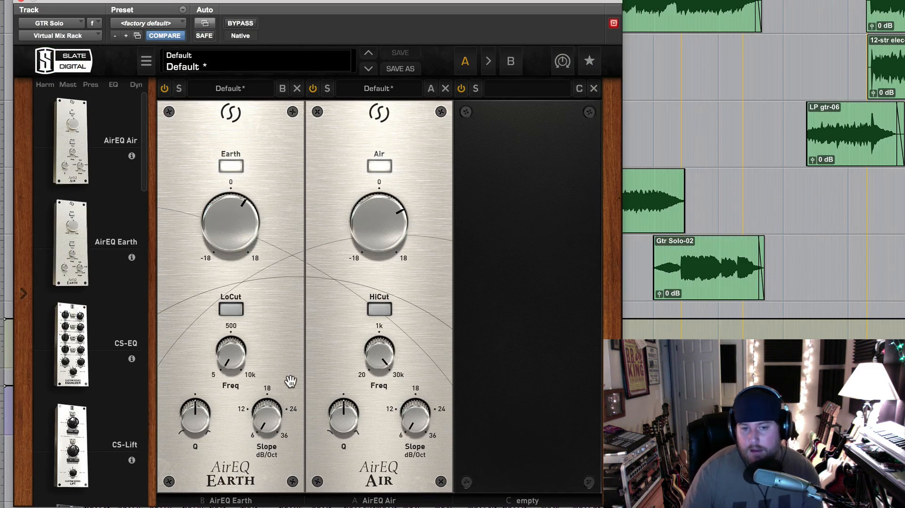
Demonstrate the LoCut frequency control on AirEQ Earth and the HiCut frequency control on AirEQ Air.
left_click(231, 359)
left_click_drag(230, 359, 228, 399)
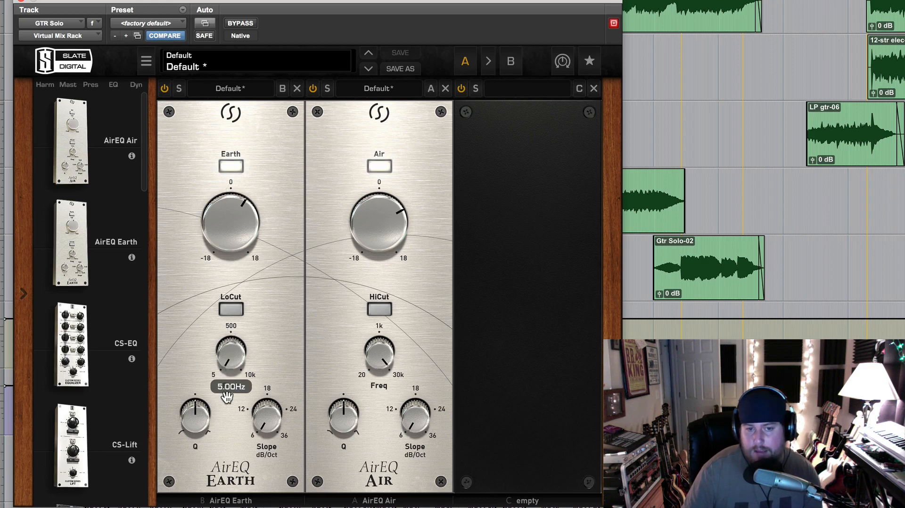
left_click(385, 359)
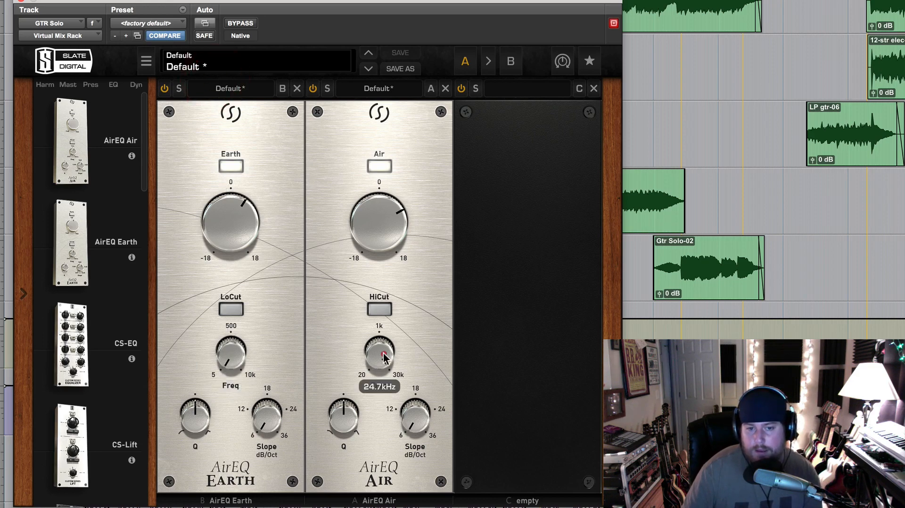
left_click_drag(385, 358, 358, 375)
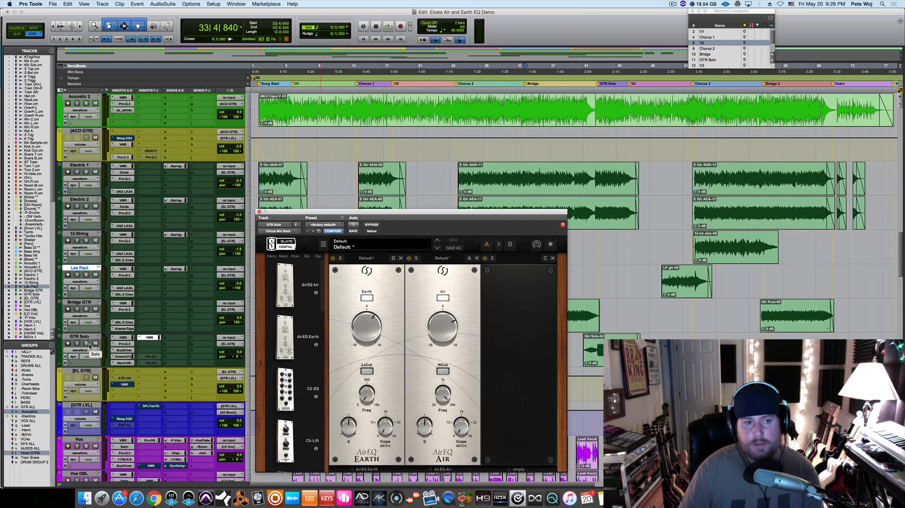
Audition the GTR Solo track soloed from the GTR Solo marker, comparing it with and without the Virtual Mix Rack.
left_click(597, 385)
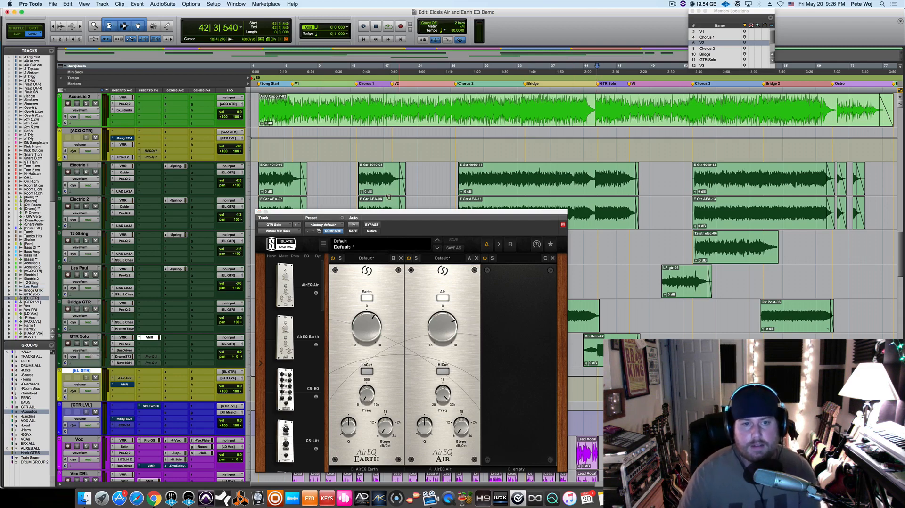
left_click(86, 343)
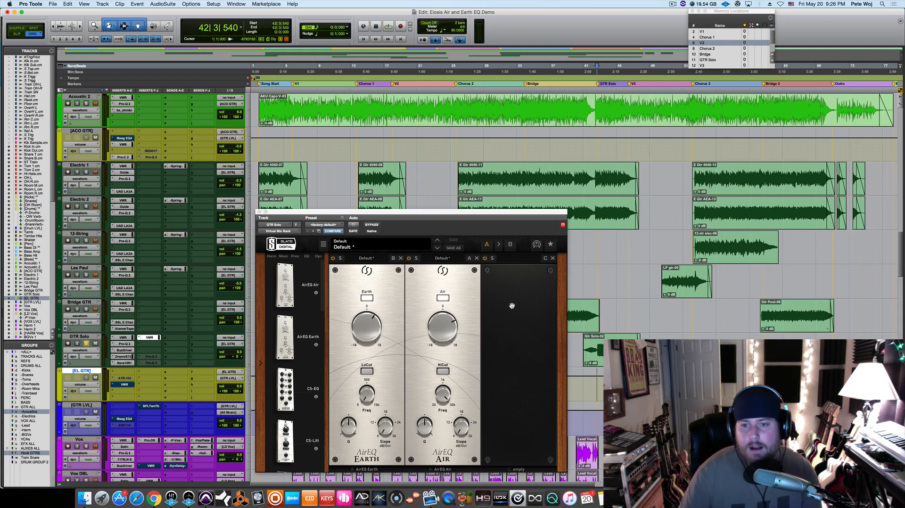
key("space")
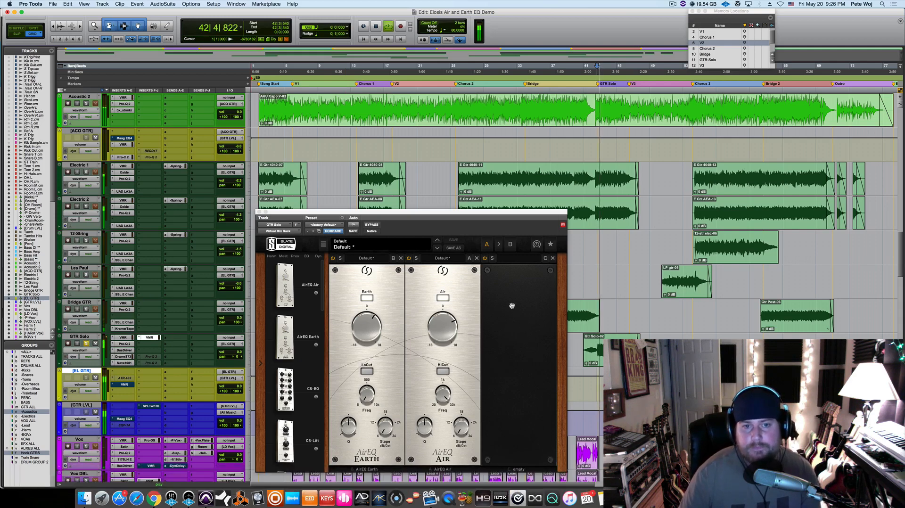
left_click(372, 225)
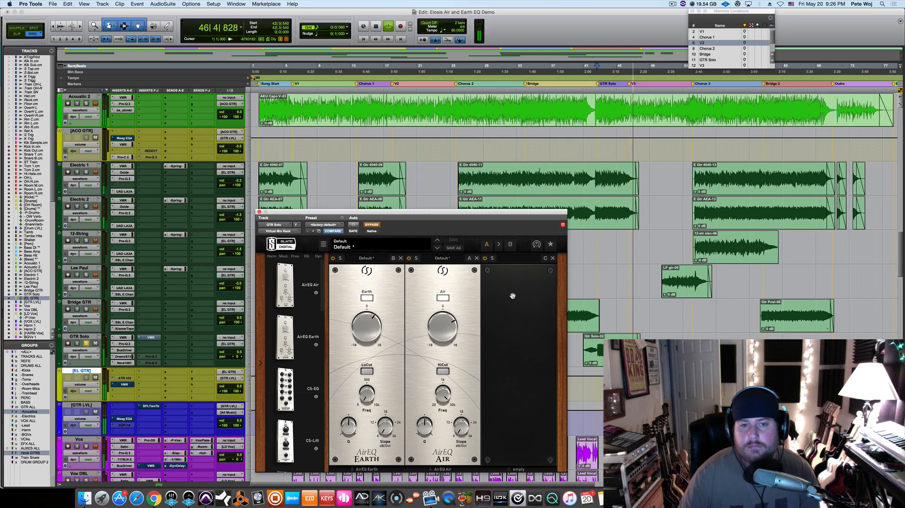
key("space")
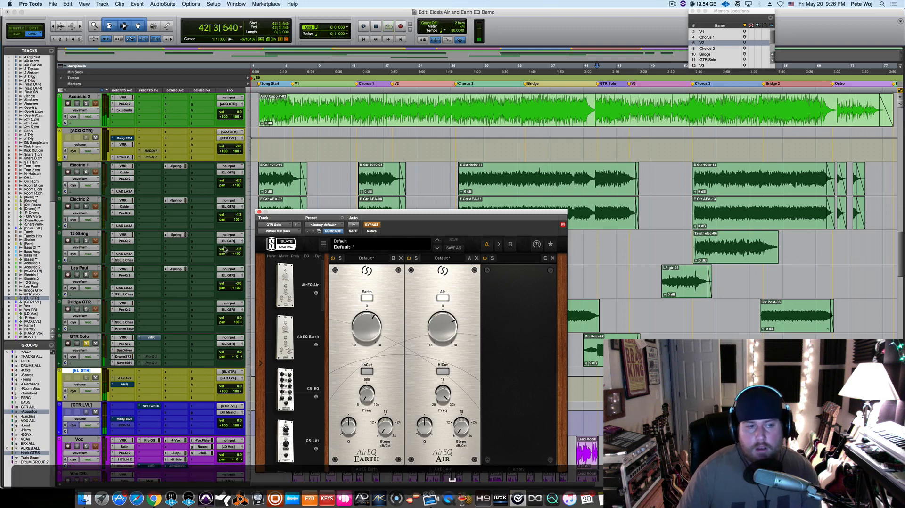
left_click(86, 344)
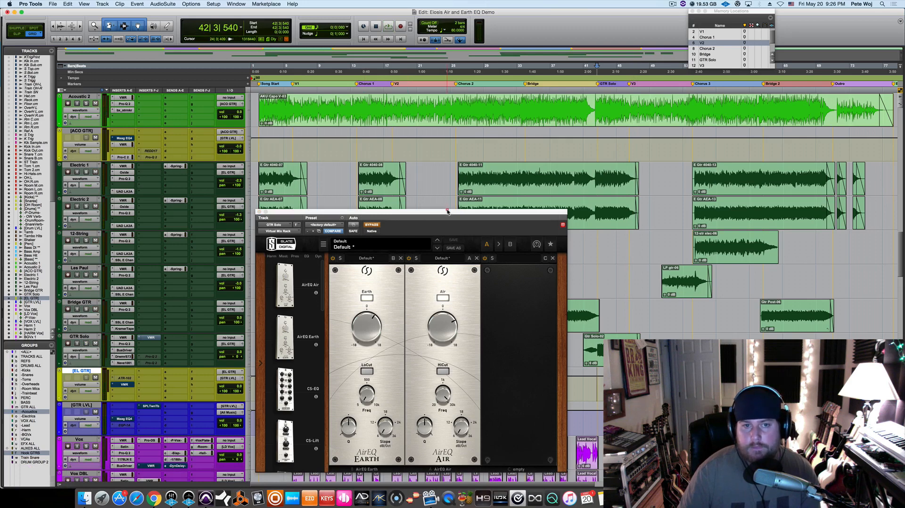
Re-enable the Virtual Mix Rack on the GTR Solo track and play the guitar solo within the full mix.
left_click_drag(447, 211, 428, 208)
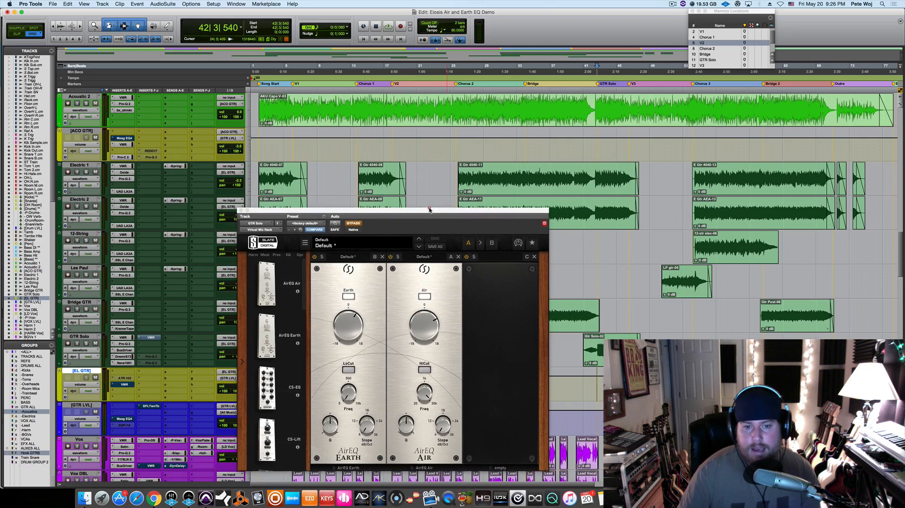
left_click(352, 221)
key("space")
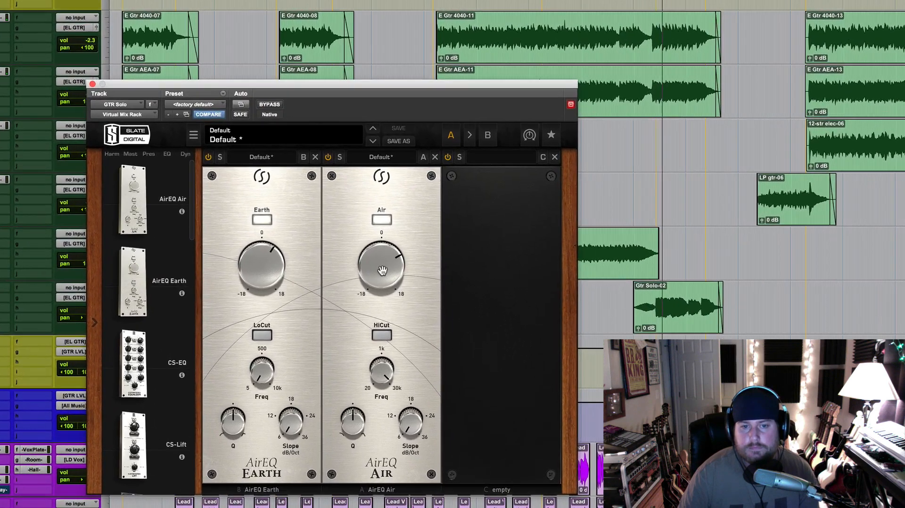
mouse_move(424, 326)
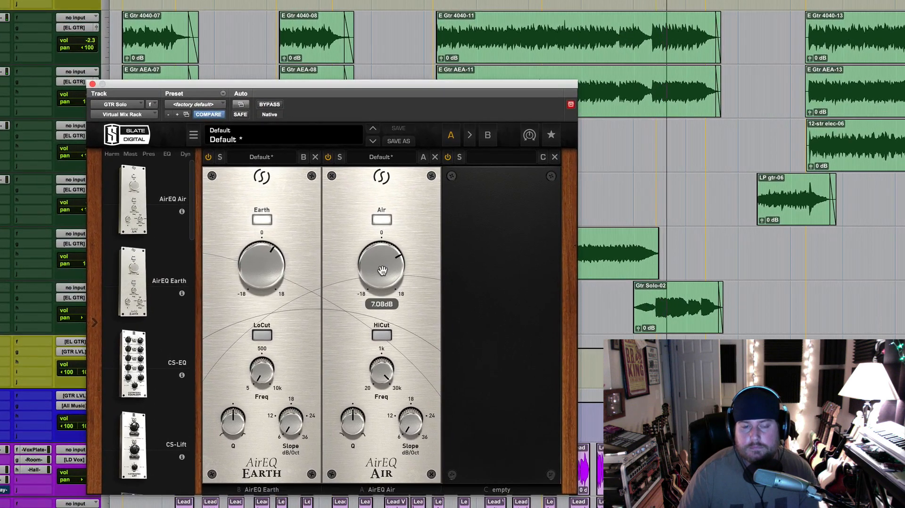
Boost the AirEQ Air gain during playback, trying 14 dB before settling slightly lower.
left_click_drag(382, 271, 377, 233)
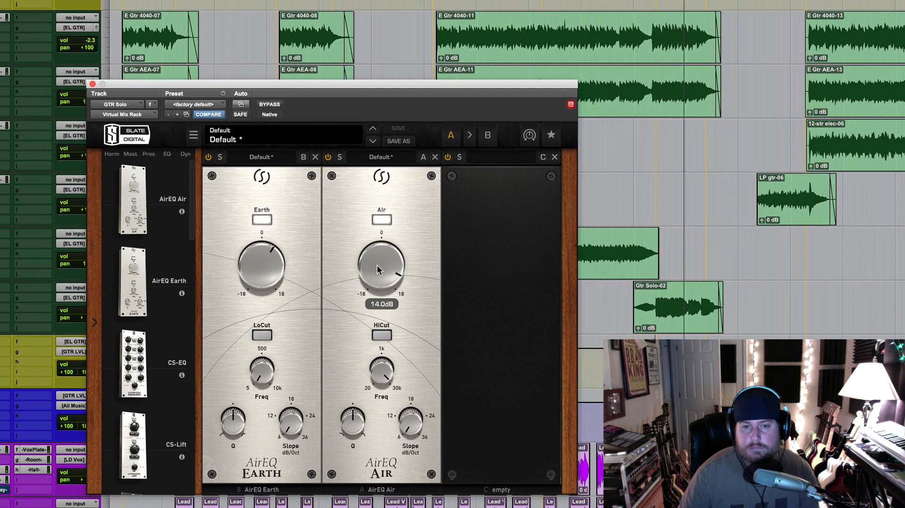
left_click_drag(377, 266, 378, 285)
left_click(385, 256)
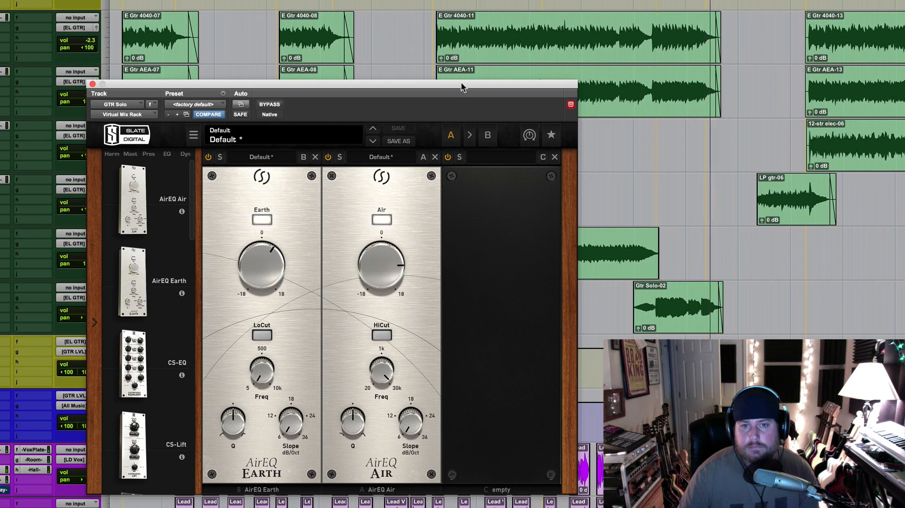
left_click_drag(461, 87, 485, 72)
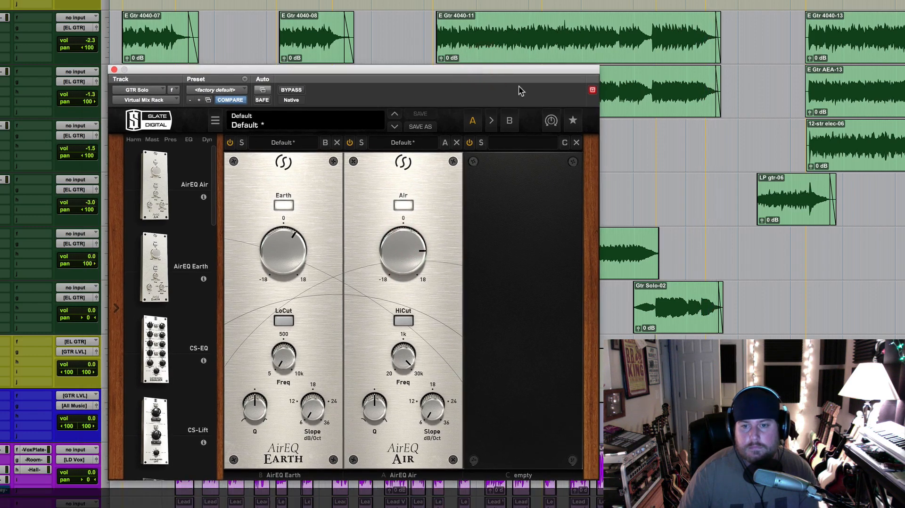
scroll(679, 183, "down", 10)
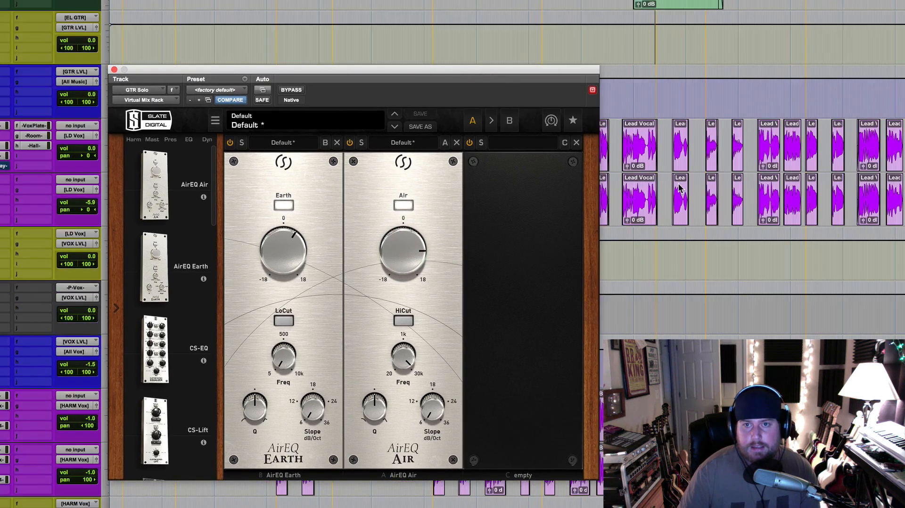
scroll(679, 187, "down", 3)
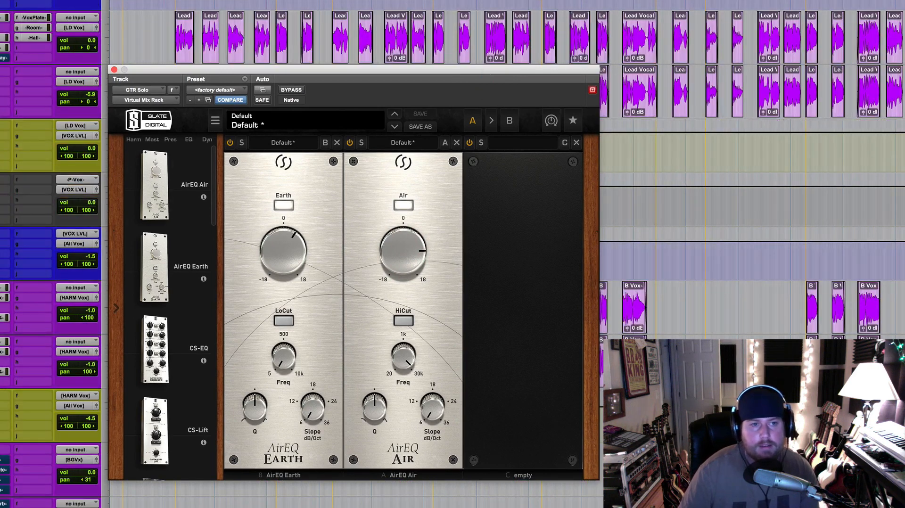
left_click(0, 214)
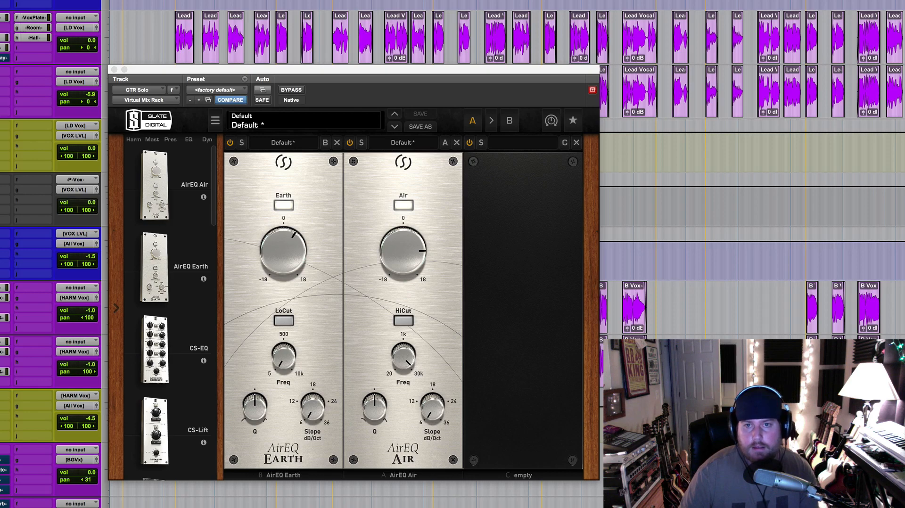
scroll(753, 189, "up", 3)
scroll(752, 189, "up", 4)
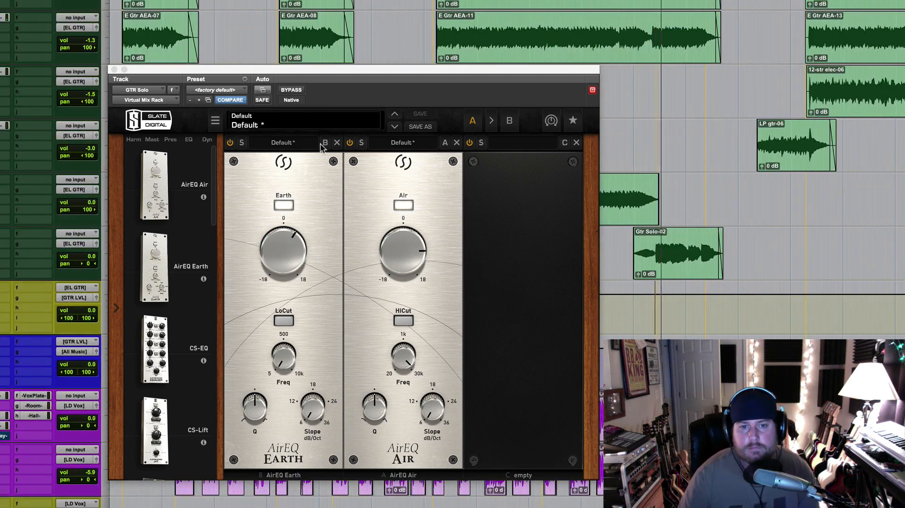
Lower the AirEQ Air gain to 5.84 dB during playback and close the GTR Solo rack window.
left_click_drag(400, 265, 403, 244)
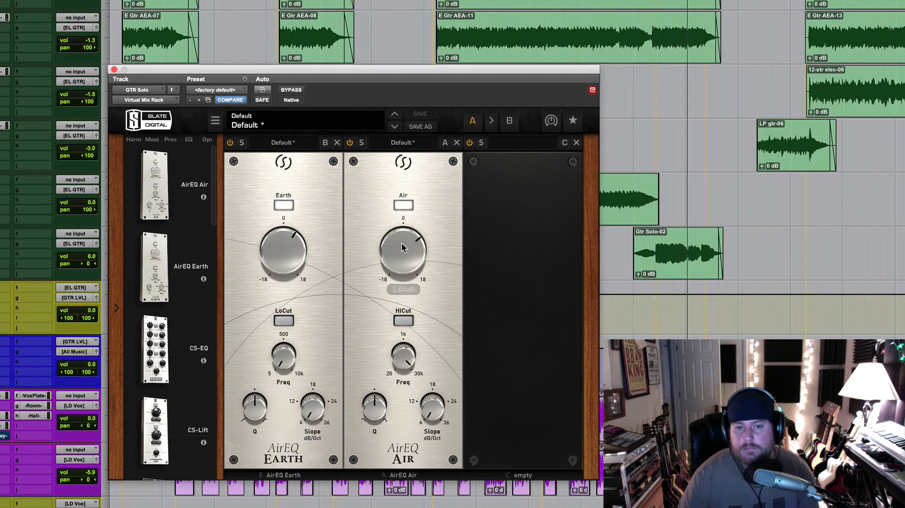
left_click_drag(406, 361, 405, 363)
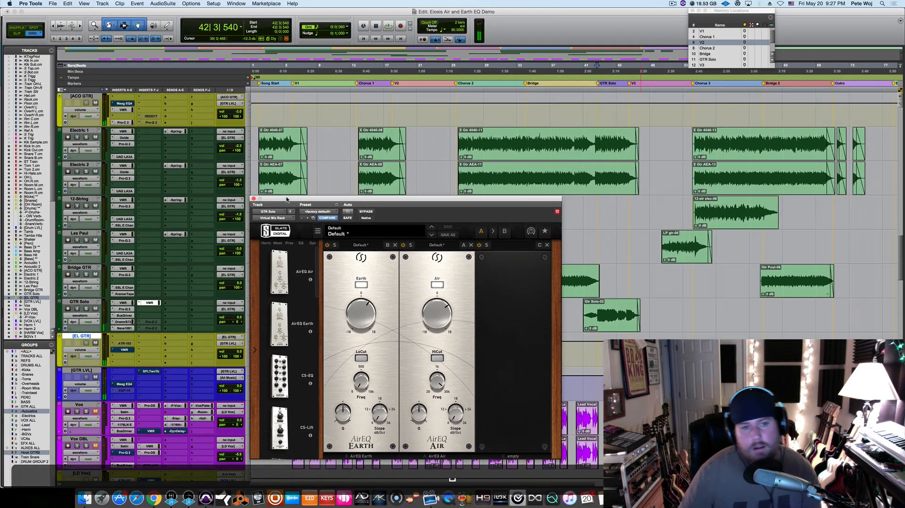
left_click(253, 199)
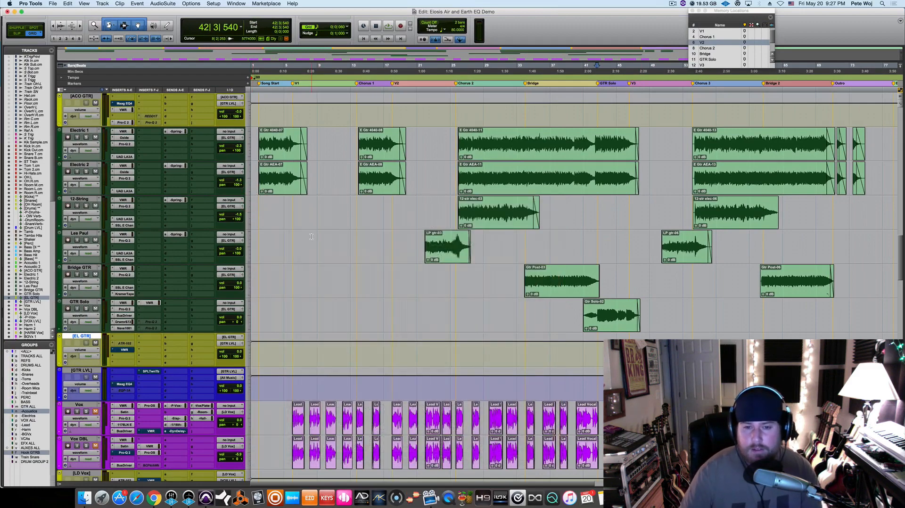
Open the Virtual Mix Rack on the Drums bus and place its window below the drum bus tracks.
scroll(368, 178, "up", 10)
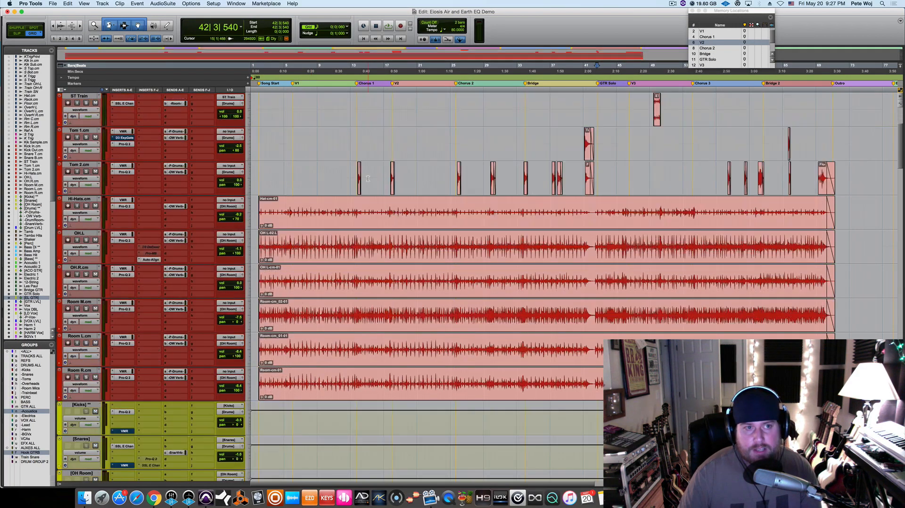
scroll(368, 178, "down", 2)
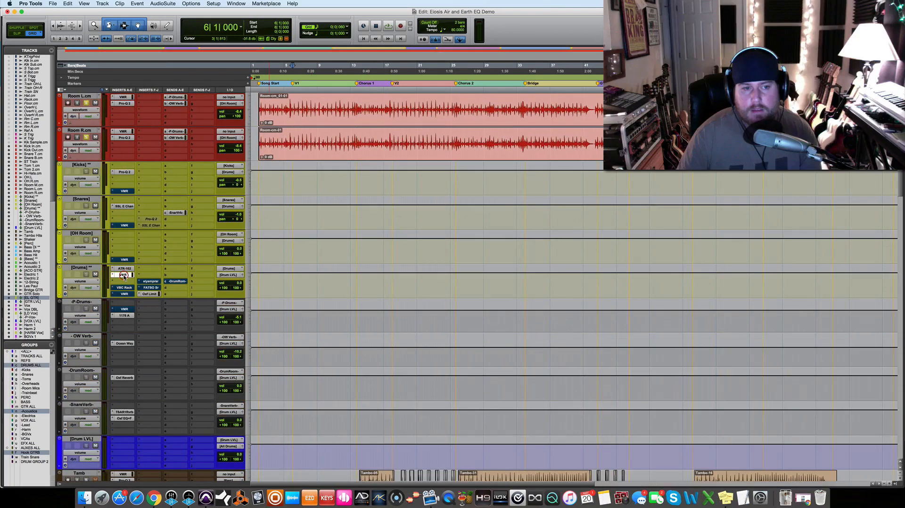
left_click(124, 275)
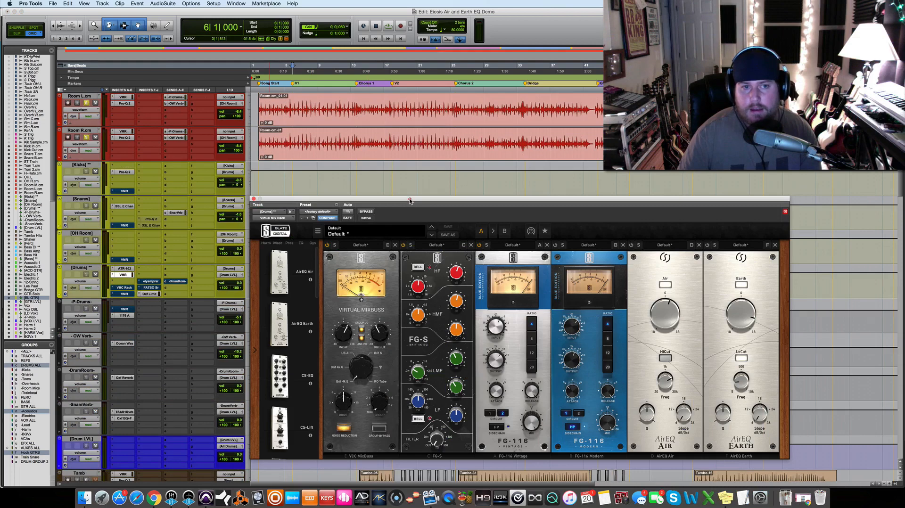
left_click_drag(410, 201, 412, 226)
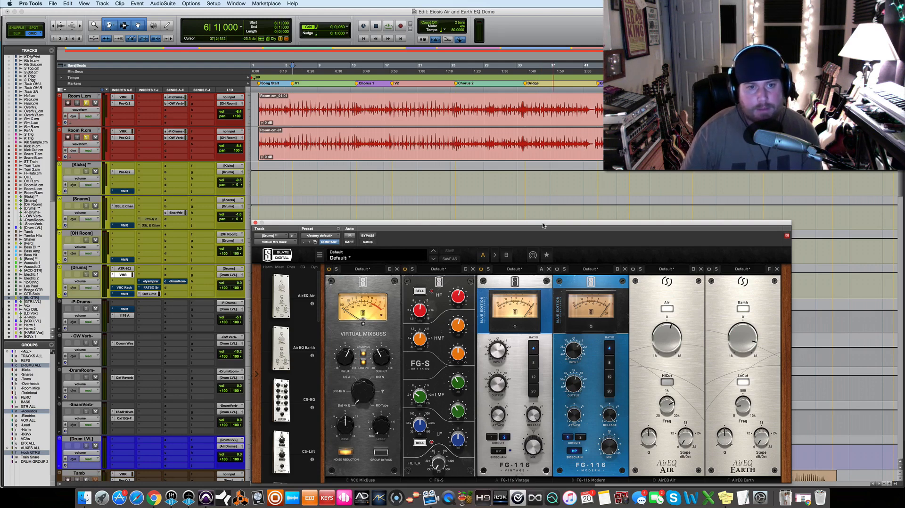
Play the song from bar 6, repeatedly comparing the Drums bus with and without its Virtual Mix Rack.
key("space")
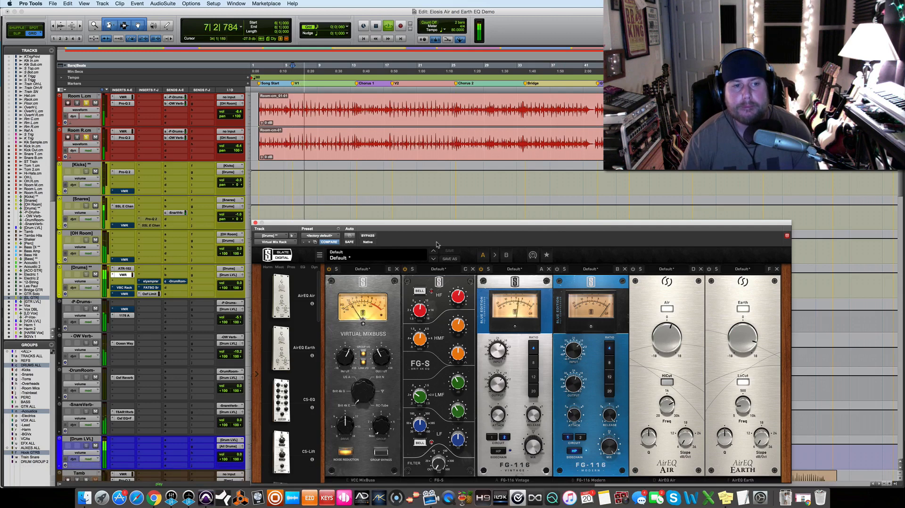
left_click(368, 236)
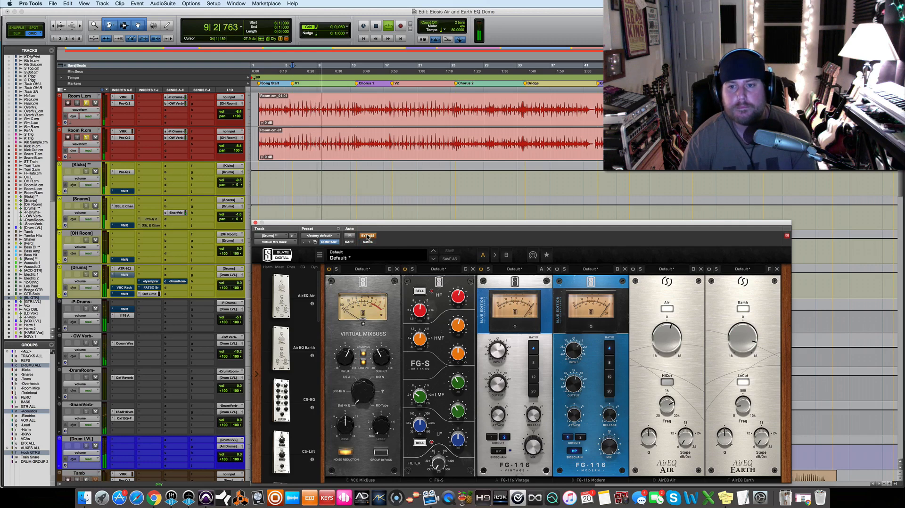
left_click(368, 236)
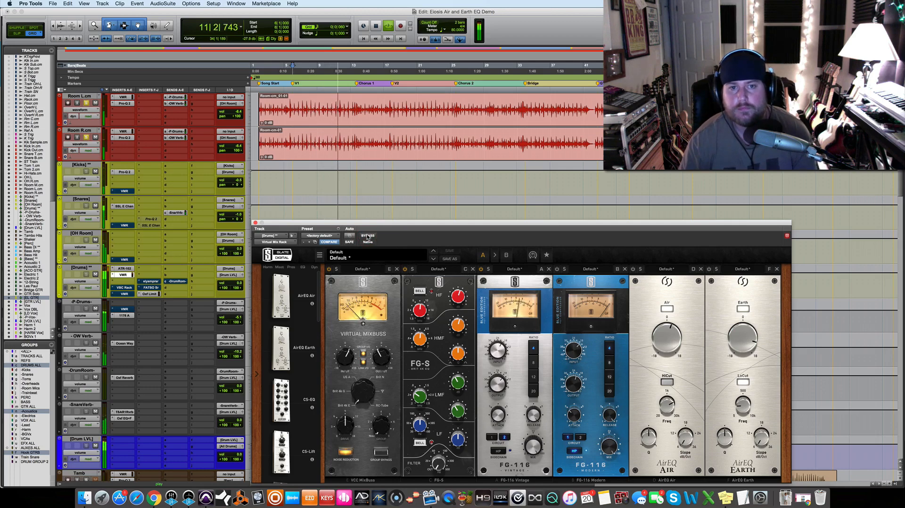
left_click(368, 235)
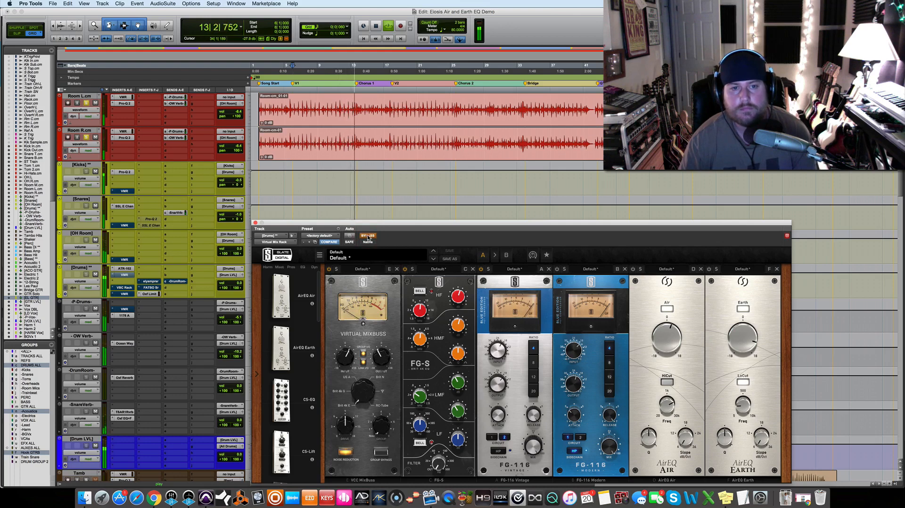
left_click(368, 237)
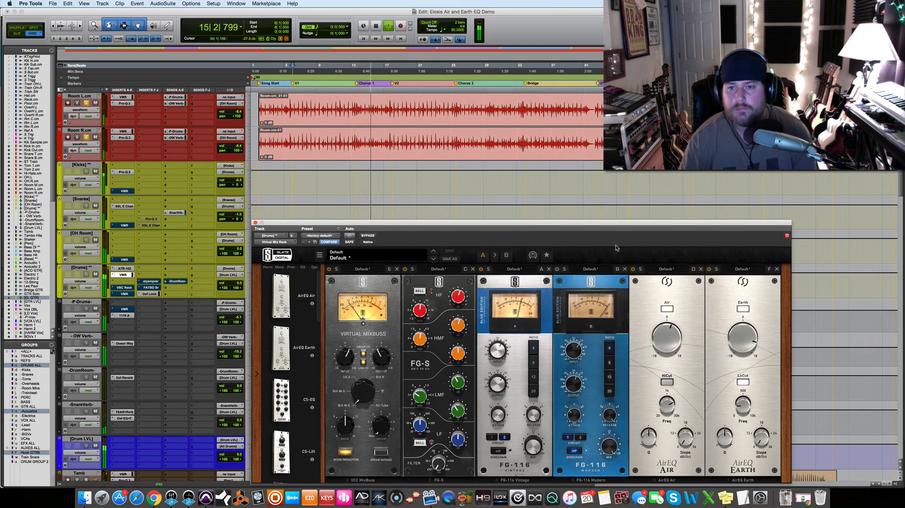
left_click(370, 237)
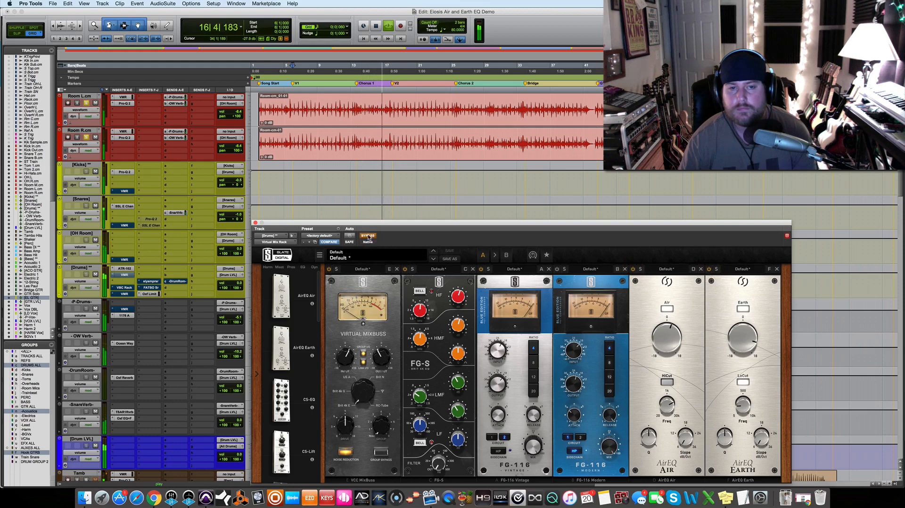
left_click(370, 237)
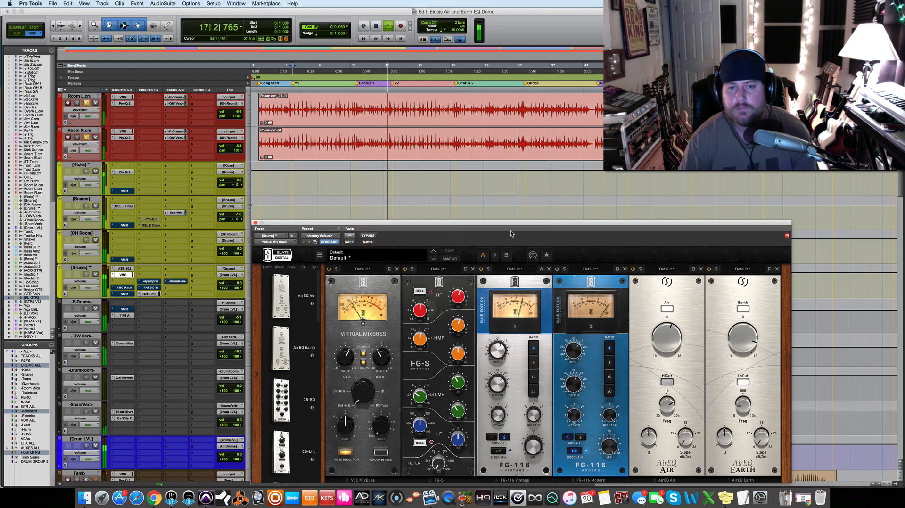
key("space")
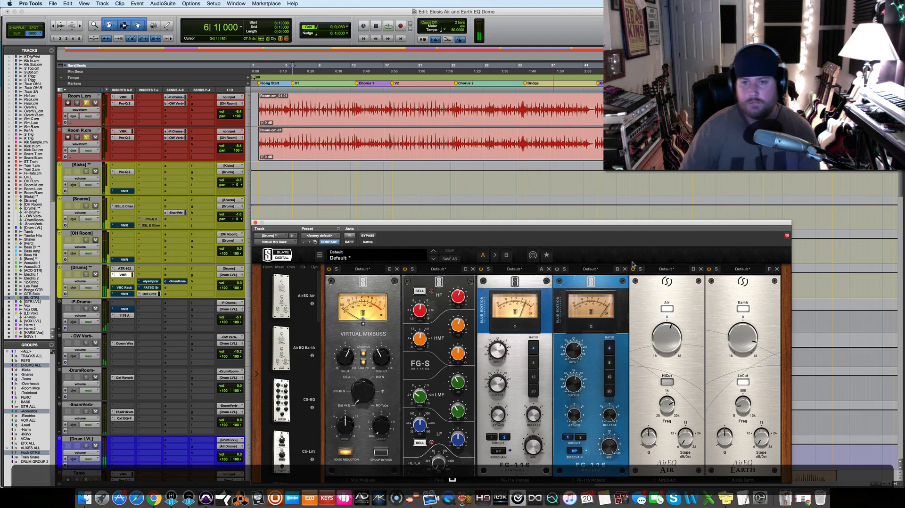
Swap the last two modules in the Drums rack so AirEQ Earth comes before AirEQ Air.
left_click_drag(700, 393, 774, 388)
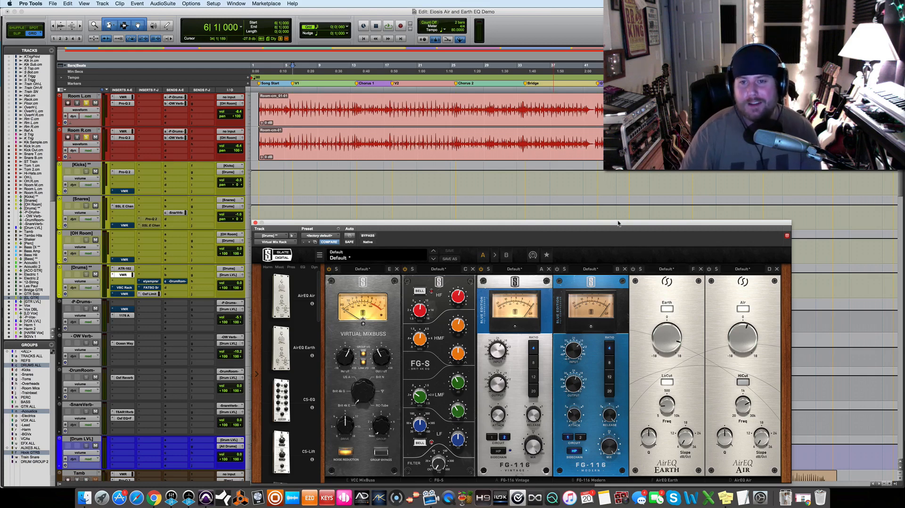
left_click_drag(618, 223, 621, 223)
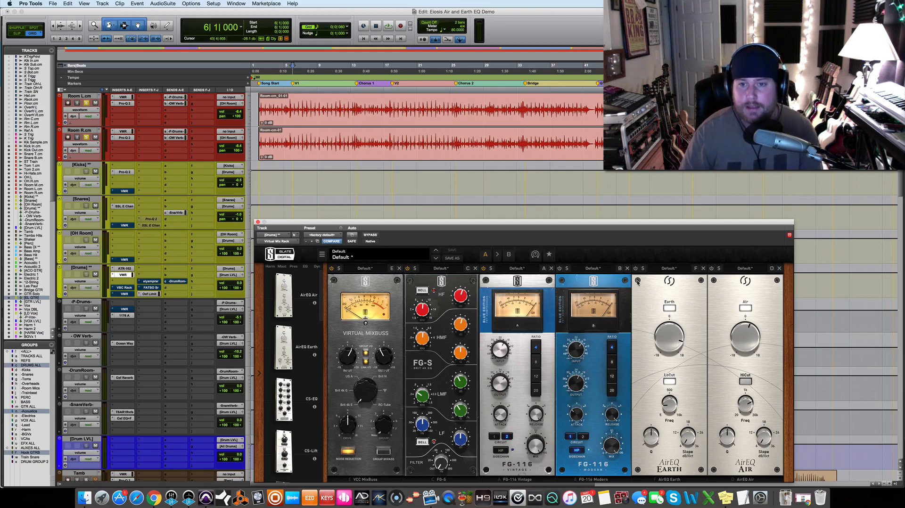
Audition the AirEQ Earth gain during playback by pushing it to maximum and backing it off, comparing with the LoCut off.
left_click(668, 340)
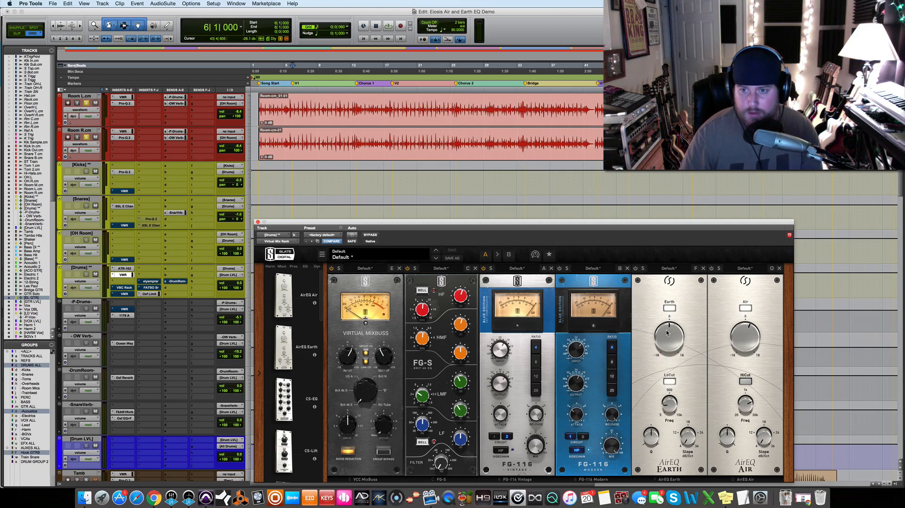
key("space")
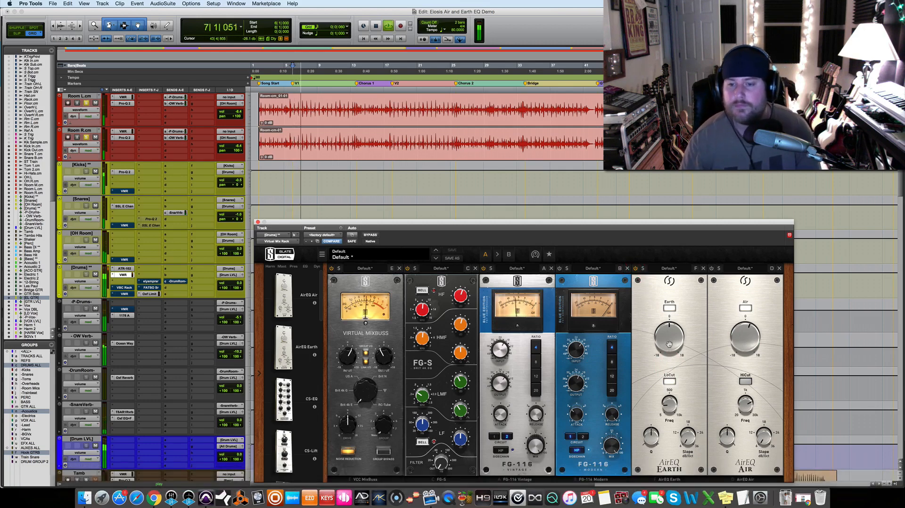
left_click_drag(670, 344, 666, 293)
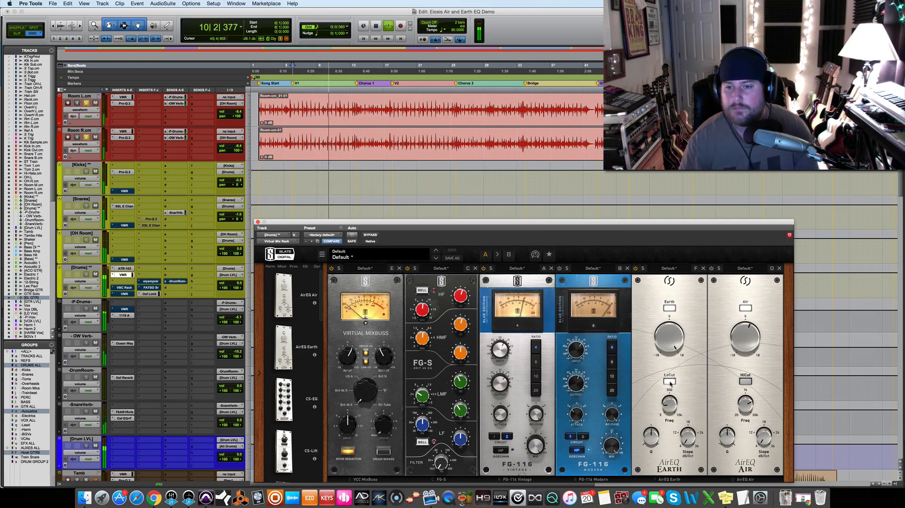
left_click_drag(668, 342, 669, 345)
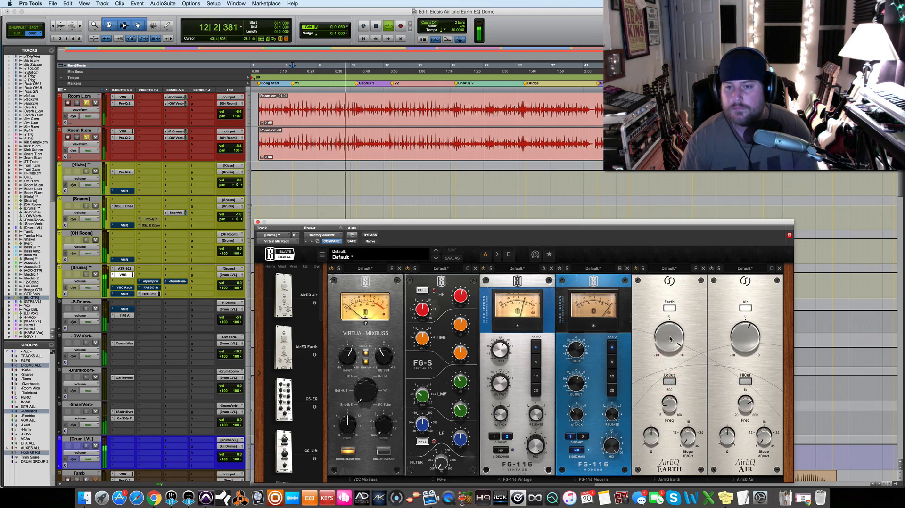
left_click_drag(670, 339, 670, 343)
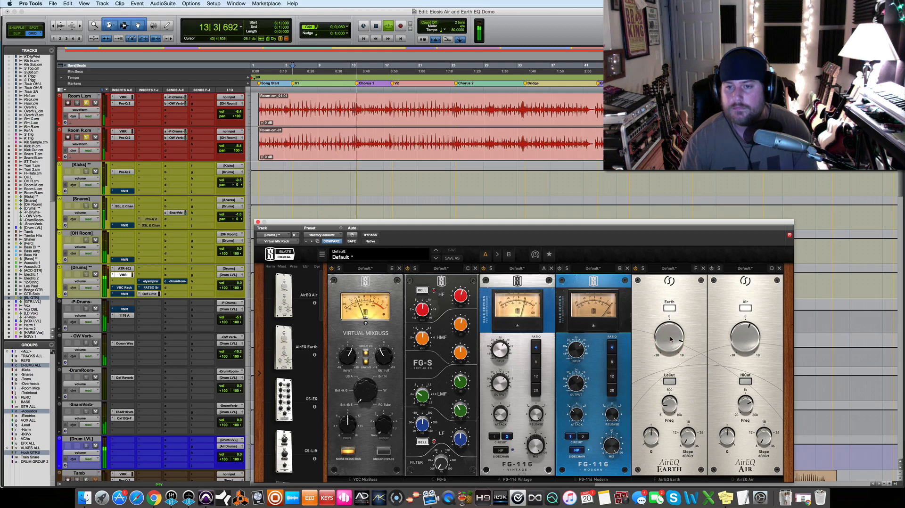
key("space")
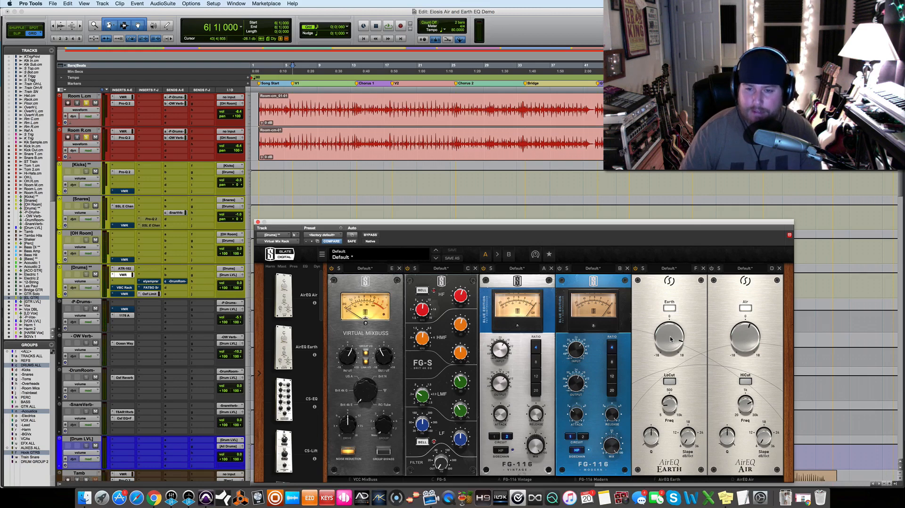
left_click_drag(671, 339, 672, 340)
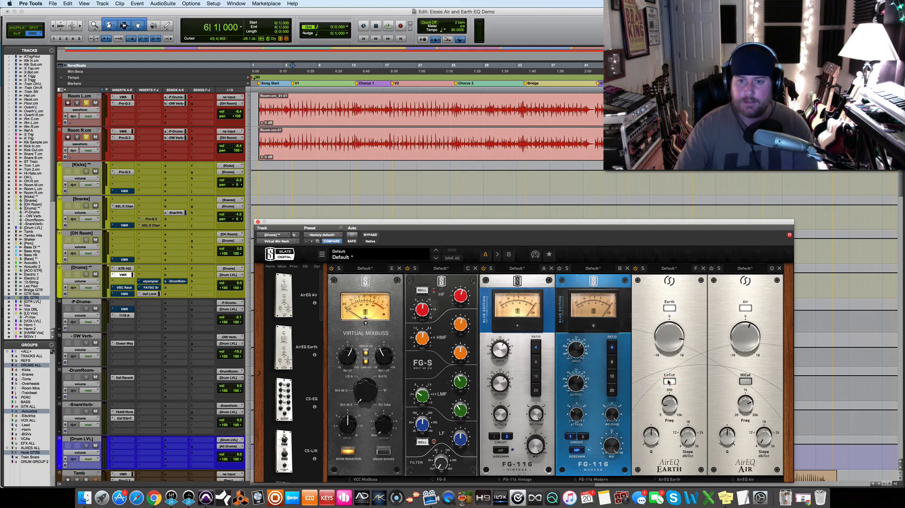
mouse_move(676, 346)
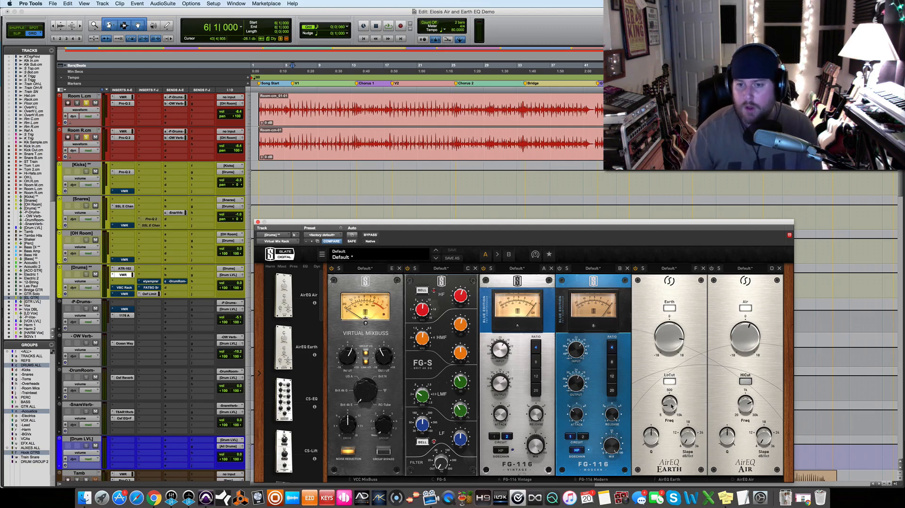
left_click(672, 404)
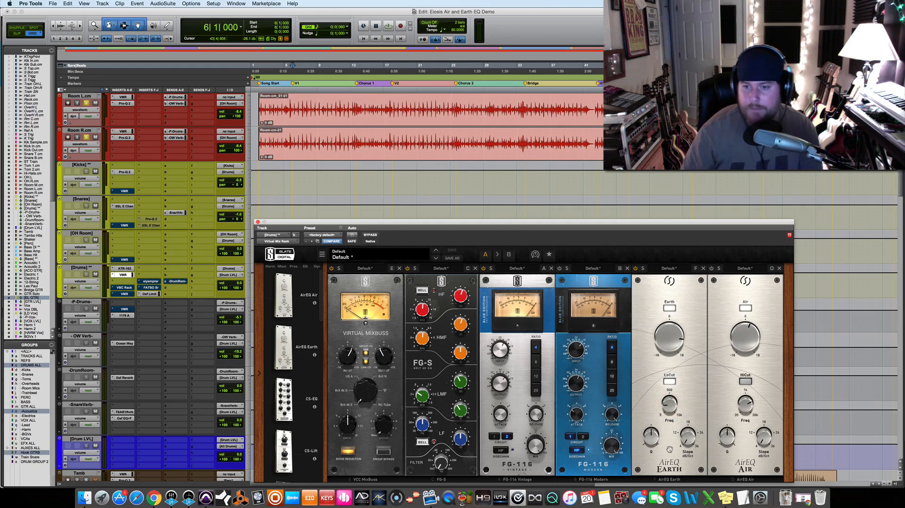
mouse_move(695, 443)
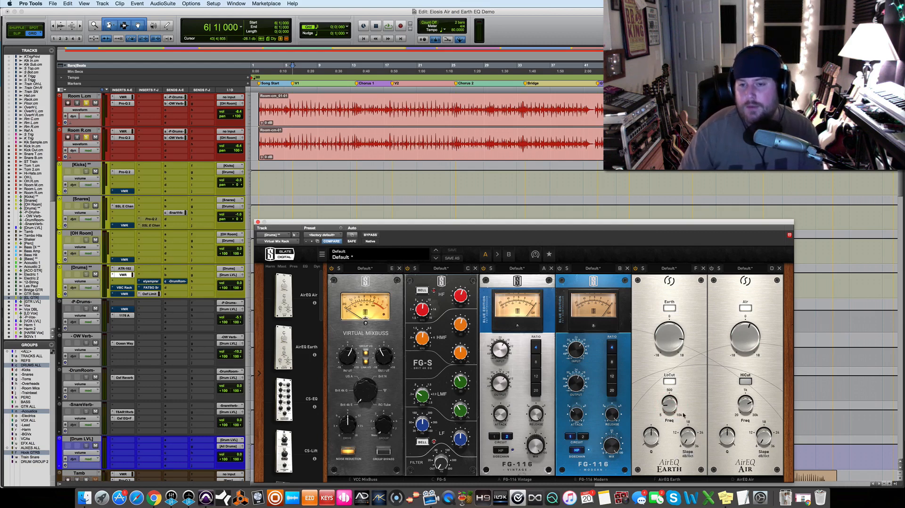
mouse_move(671, 408)
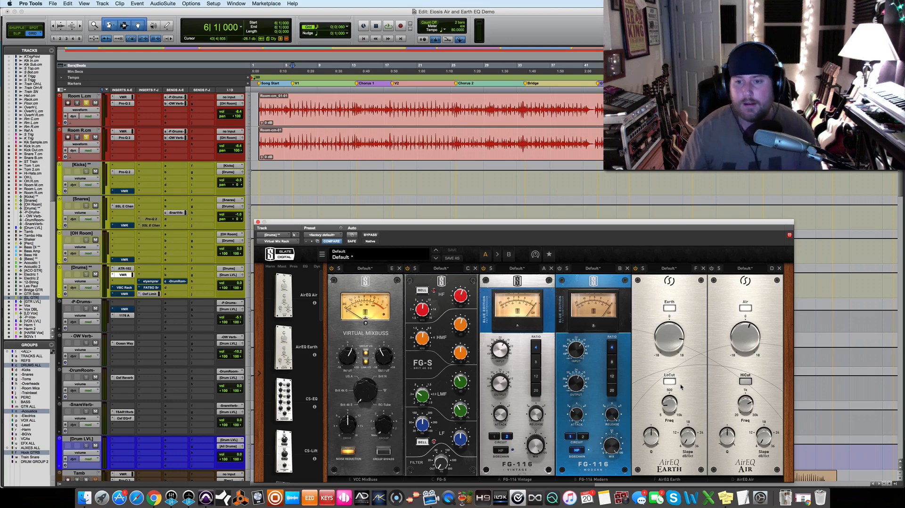
Play from bar 6 with the AirEQ Earth LoCut switched off and raise the Earth gain to 18 dB.
key("space")
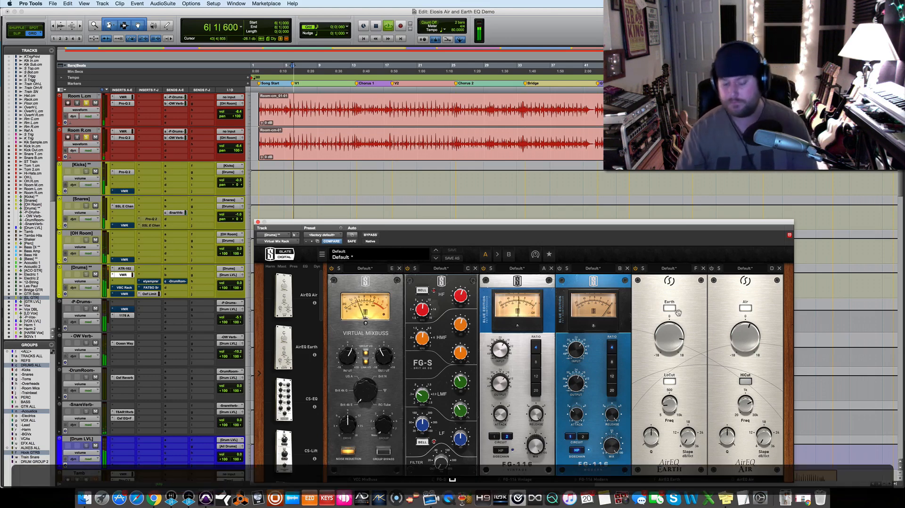
left_click(670, 383)
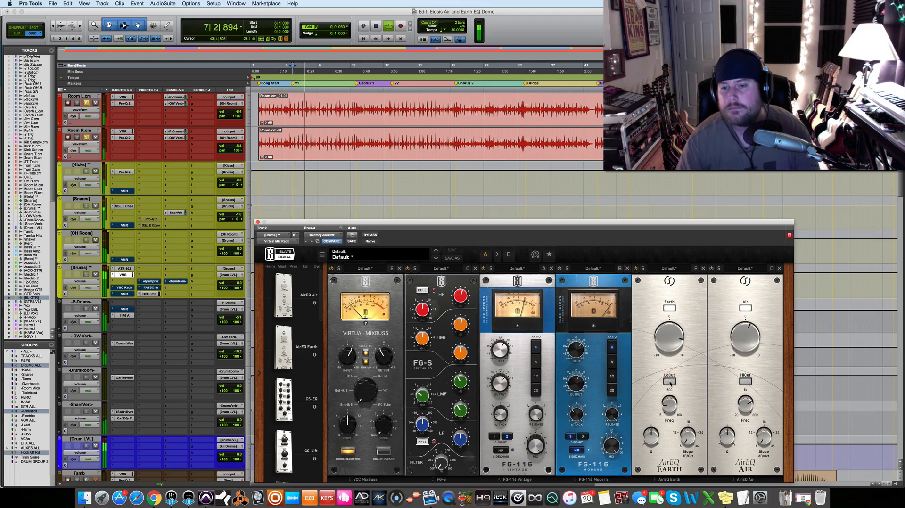
left_click_drag(670, 338, 668, 315)
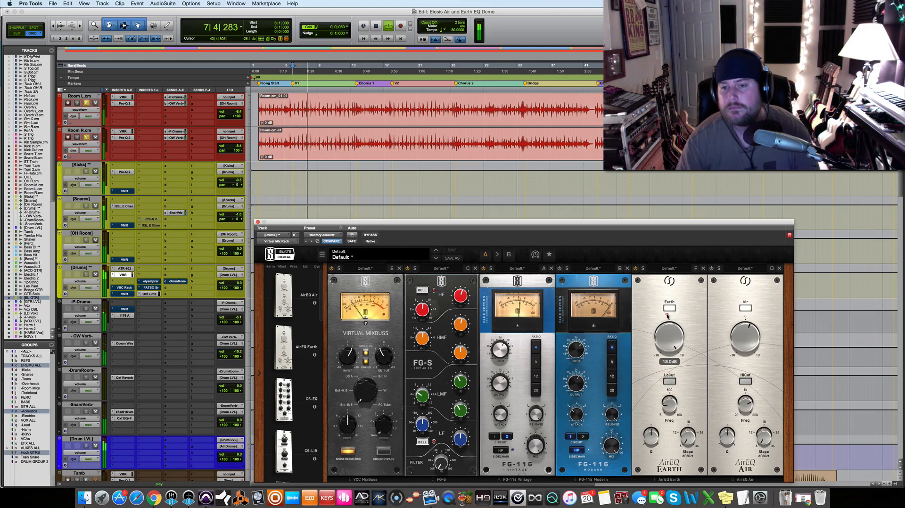
Compare the AirEQ Earth LoCut on and off during playback, leave it on, and back the Earth gain off from maximum.
left_click(670, 382)
left_click(670, 382)
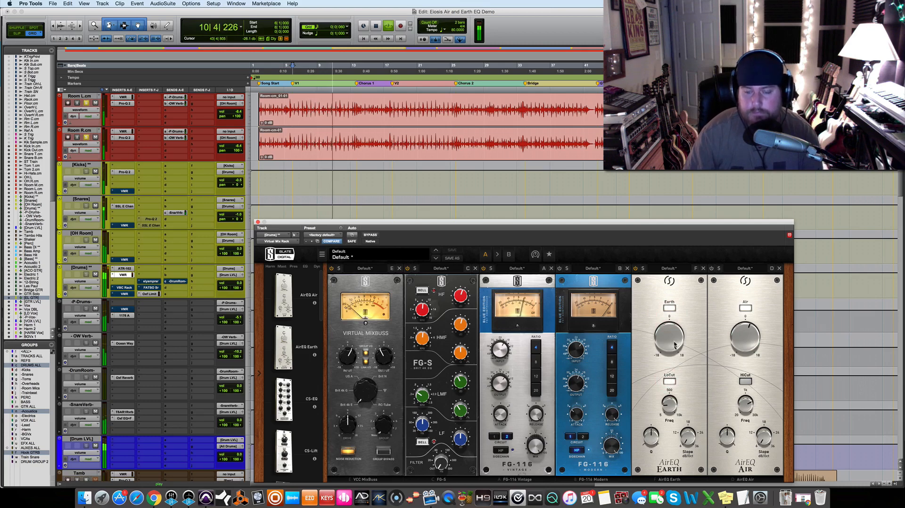
mouse_move(679, 357)
left_mouse_down()
mouse_move(688, 372)
mouse_move(669, 371)
left_mouse_up()
left_click(670, 382)
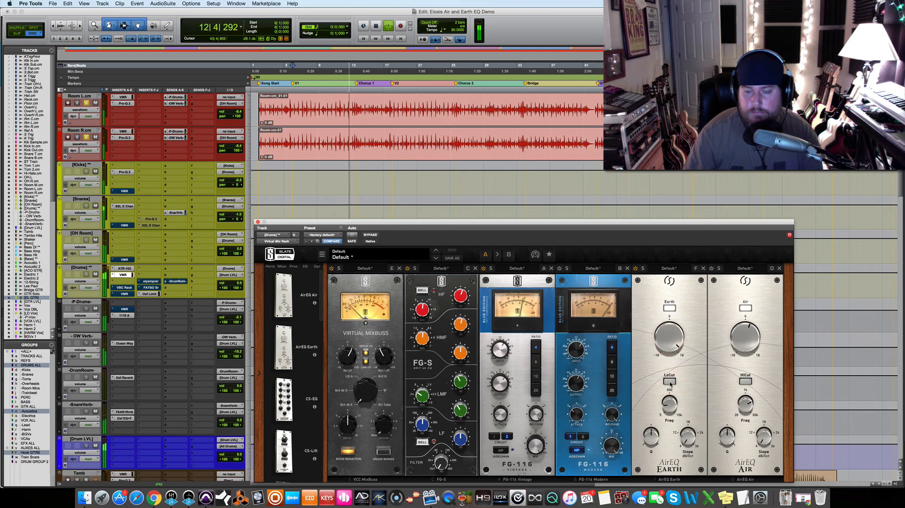
left_click(670, 382)
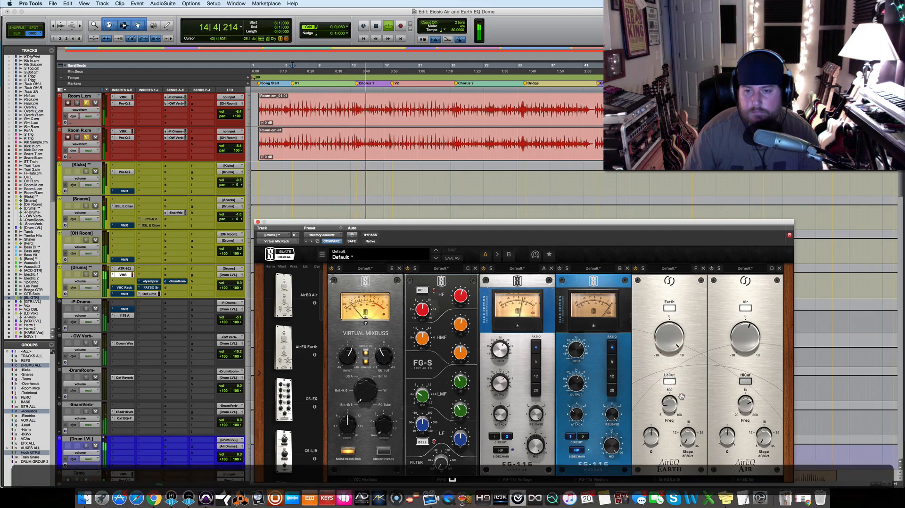
key("space")
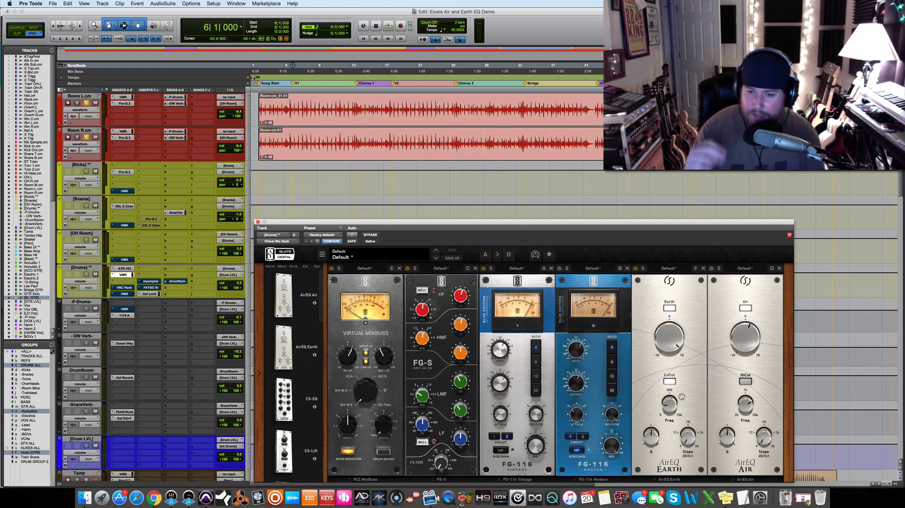
mouse_move(679, 345)
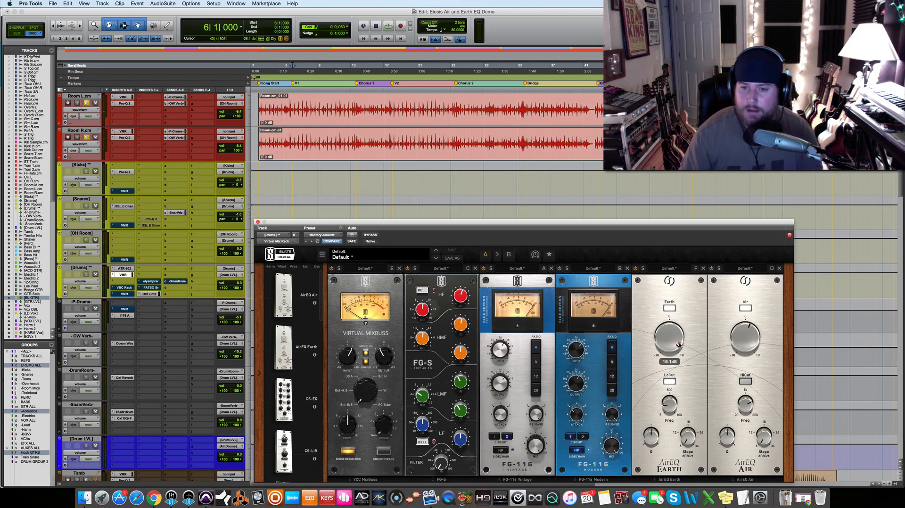
left_click_drag(679, 345, 677, 357)
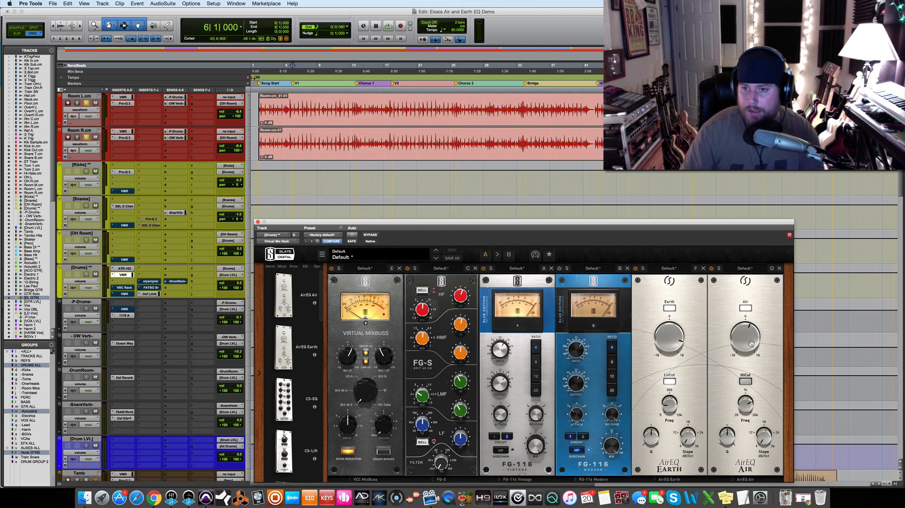
Audition the AirEQ Air gain on the Drums bus by cutting to about -5 dB, resetting it, and boosting to about 2 dB.
left_click_drag(752, 344, 750, 347)
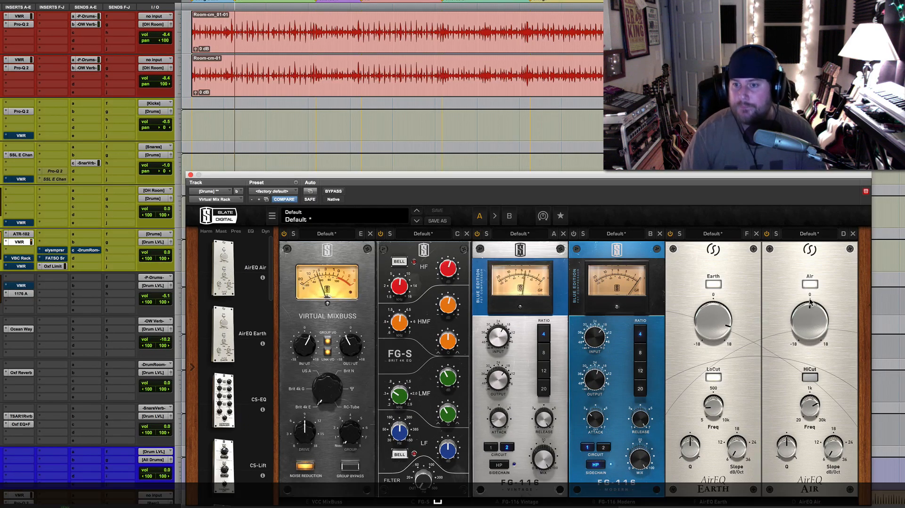
mouse_move(808, 320)
left_mouse_down()
mouse_move(802, 294)
mouse_move(811, 328)
left_mouse_up()
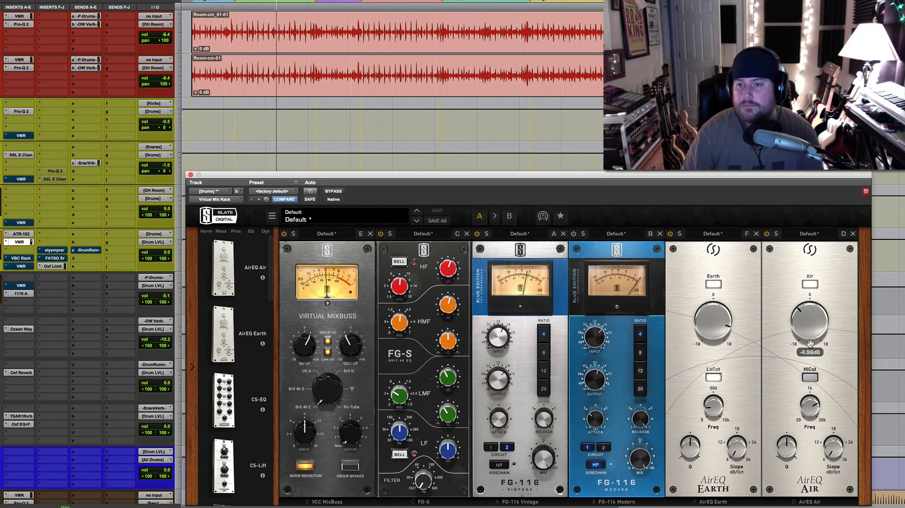
left_click(808, 331, "alt")
left_click_drag(808, 332, 810, 321)
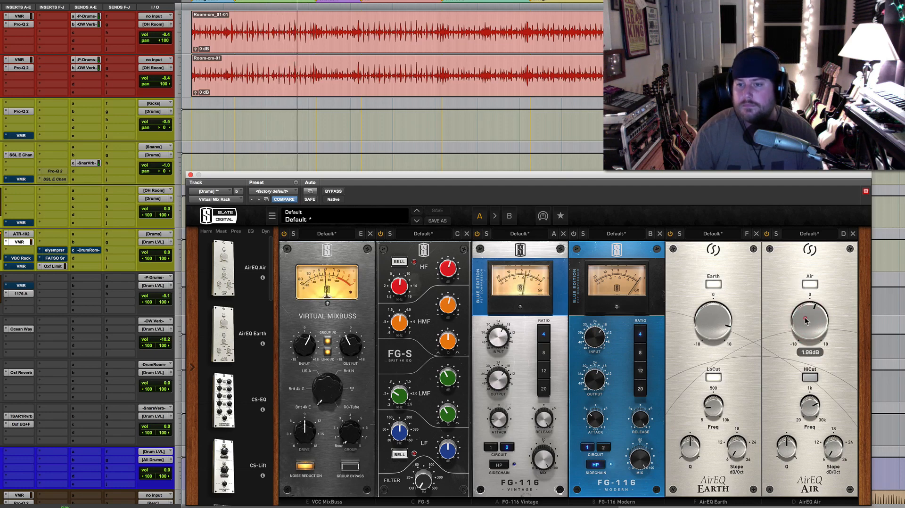
left_click_drag(807, 325, 806, 321)
Compare the drums with and without AirEQ Air during playback, switching the module and its Air band off and on.
left_click(768, 233)
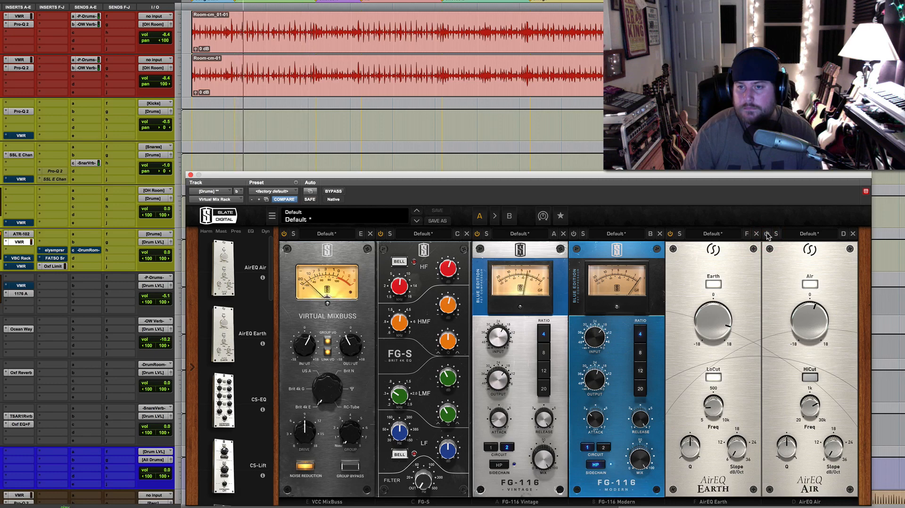
left_click(768, 234)
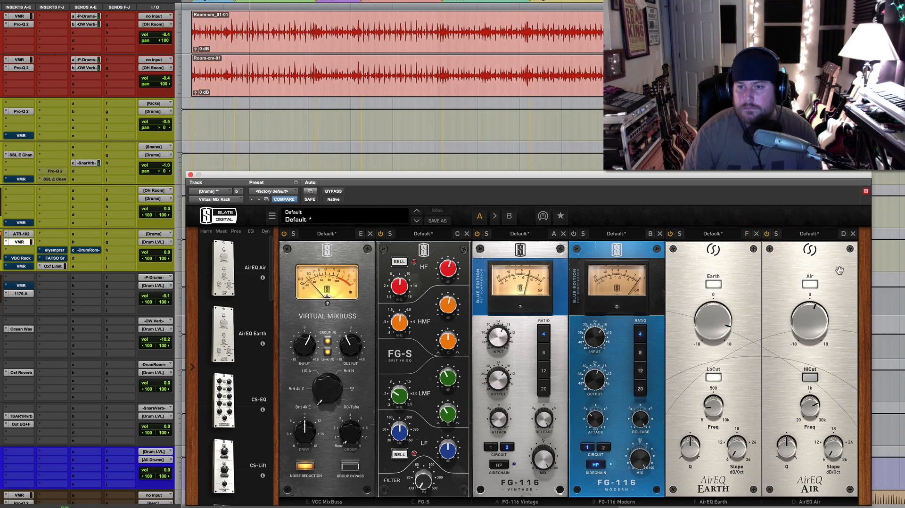
left_click(810, 284)
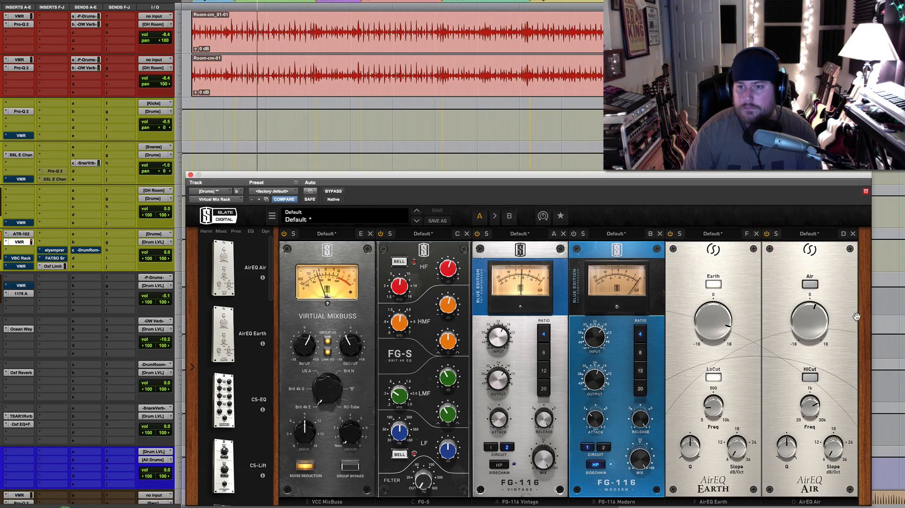
left_click(814, 284)
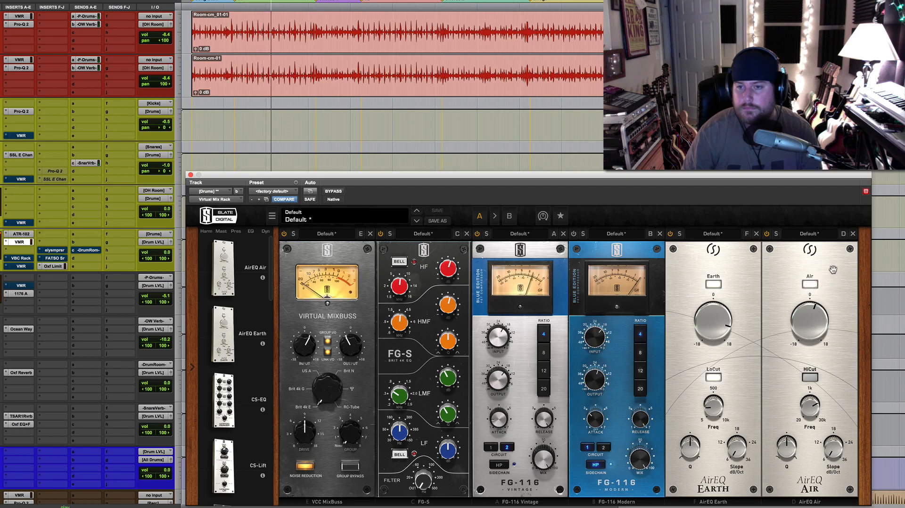
left_click(809, 285)
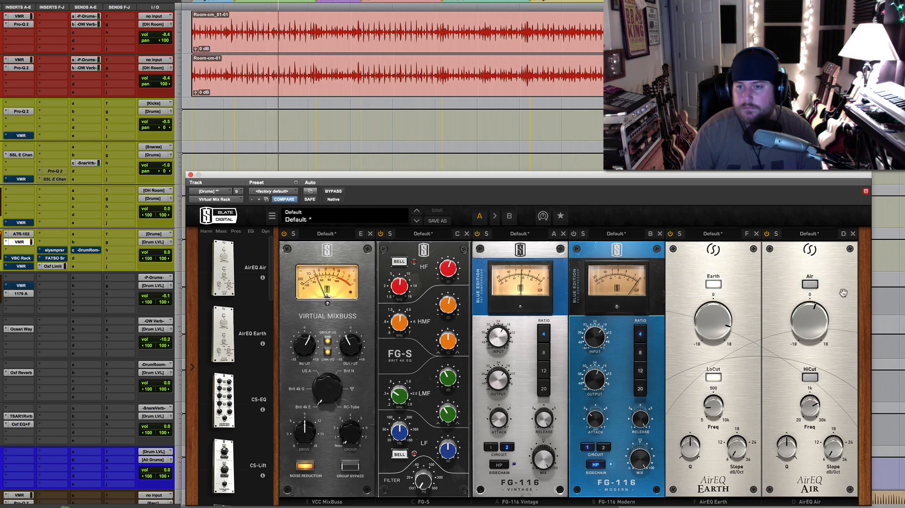
left_click(813, 285)
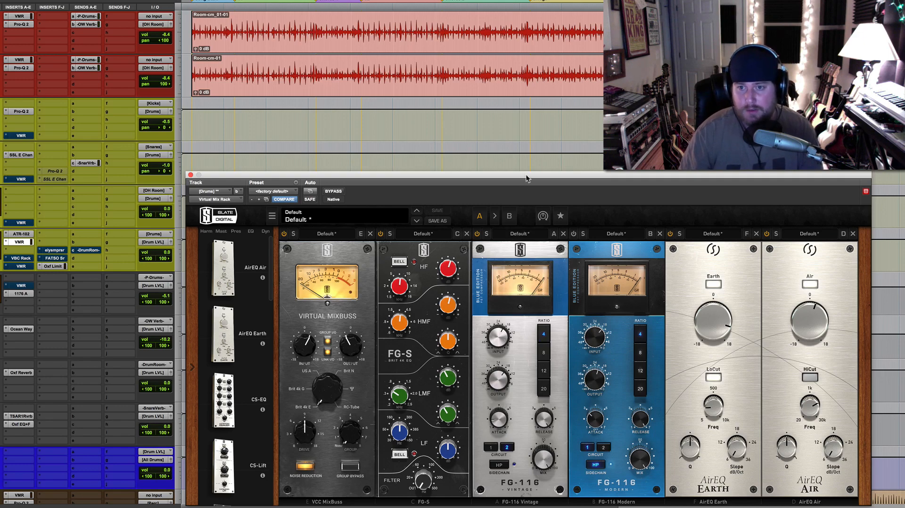
Play the song from bar 6, repeatedly bypassing and re-enabling the whole Drums Virtual Mix Rack, and leave it active.
key("space")
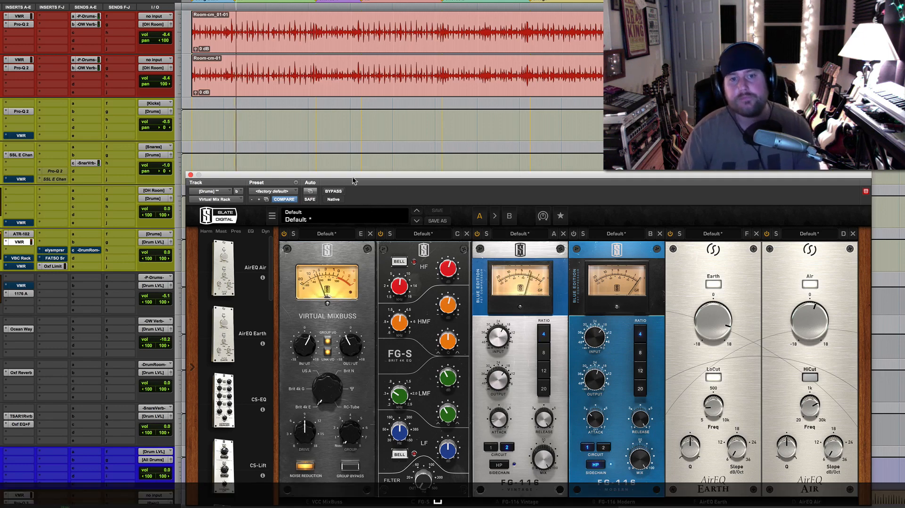
left_click(333, 191)
left_click(332, 192)
left_click(333, 191)
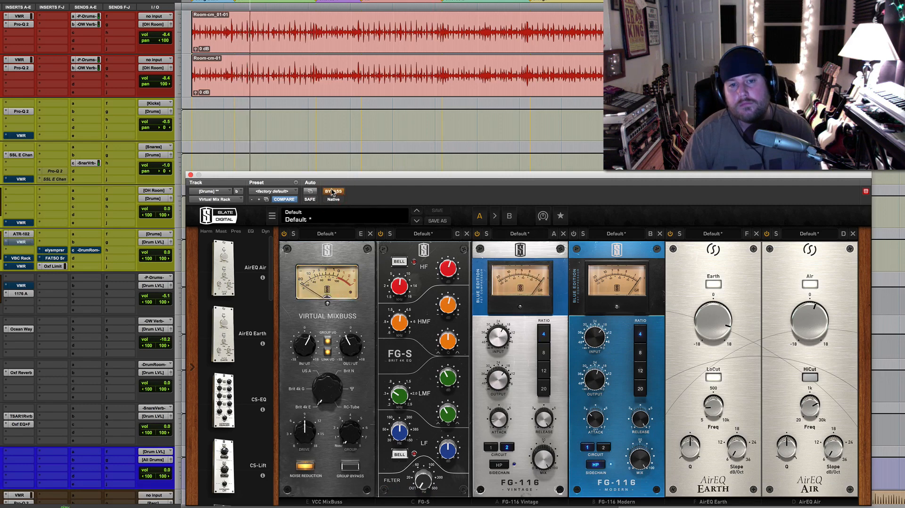
left_click(333, 192)
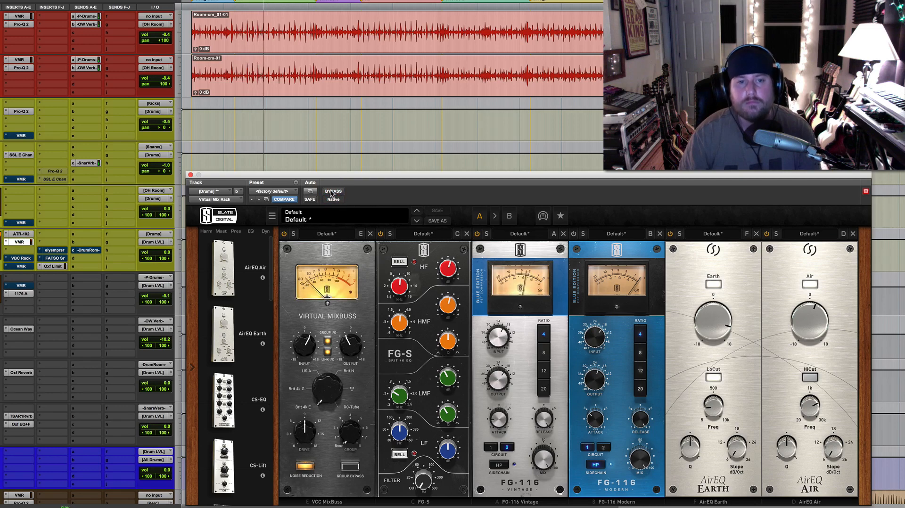
left_click(333, 191)
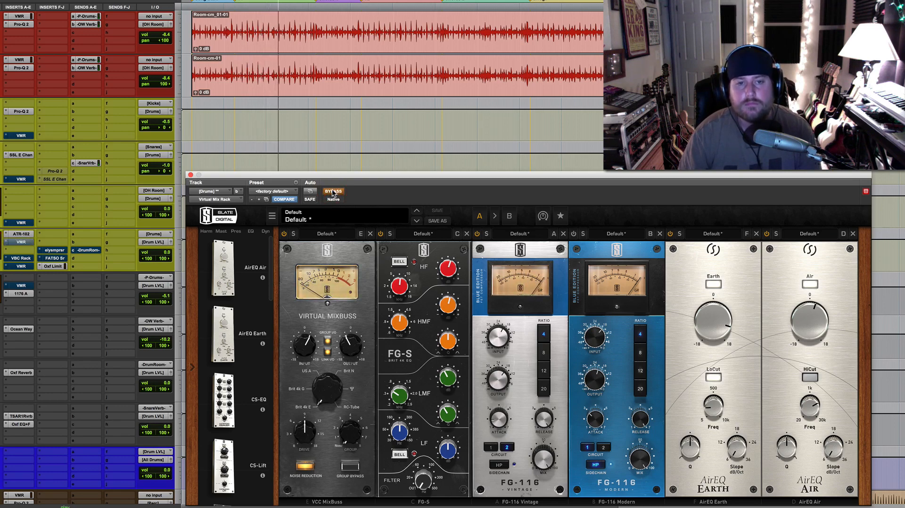
left_click(334, 192)
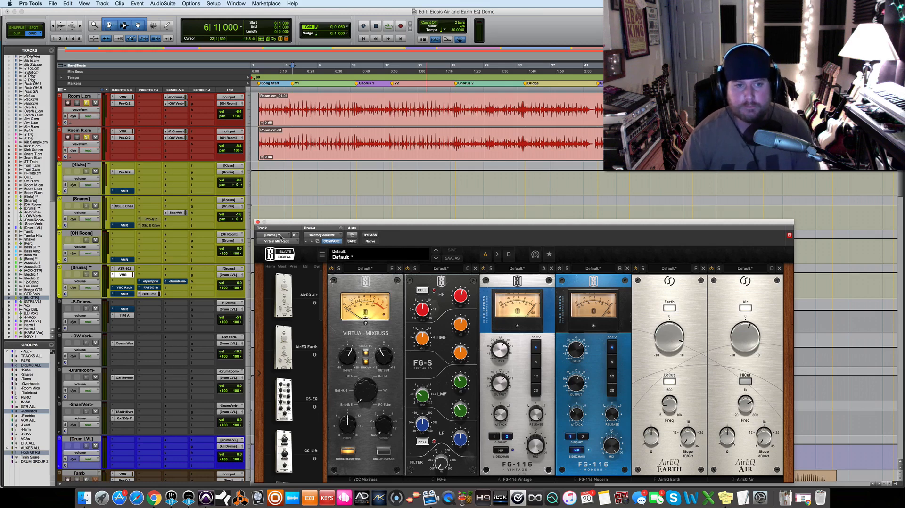
Close the Drums rack, solo the Kick In track, and open its Virtual Mix Rack with the whole rack in view.
left_click(125, 294)
scroll(362, 313, "up", 10)
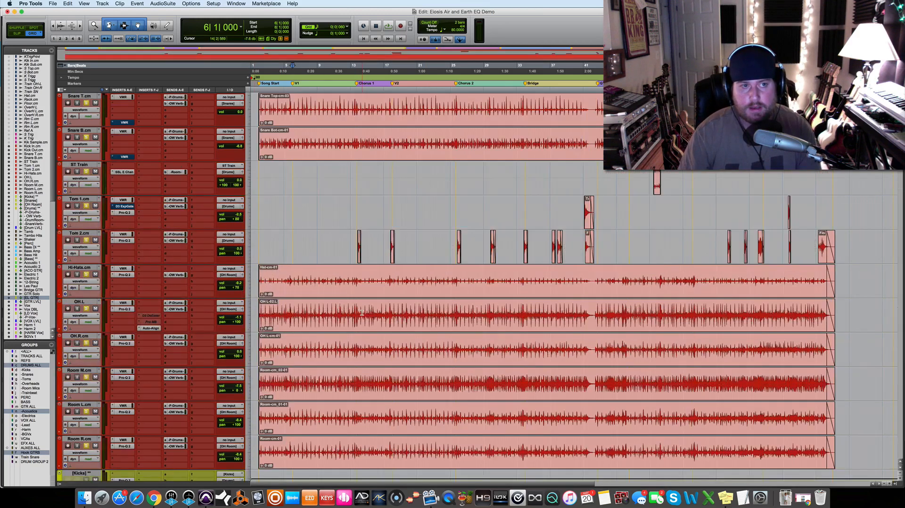
left_click(124, 123)
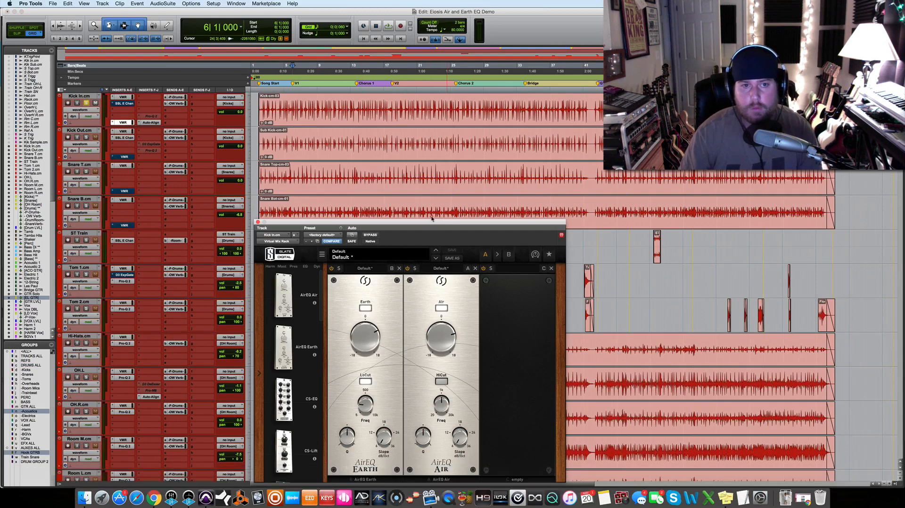
left_click_drag(432, 220, 437, 198)
Play the soloed Kick In track from bar 6, comparing its Virtual Mix Rack bypassed and active, and stop with it active.
left_click(375, 214)
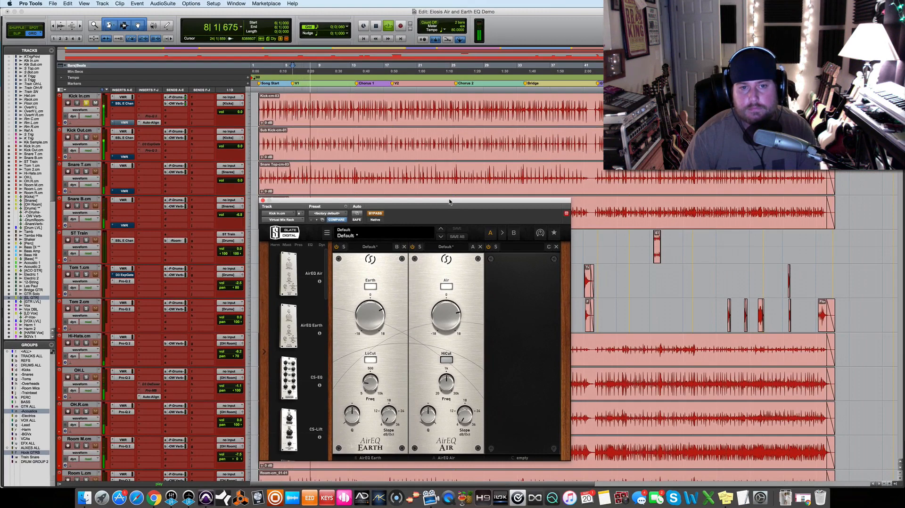
key("space")
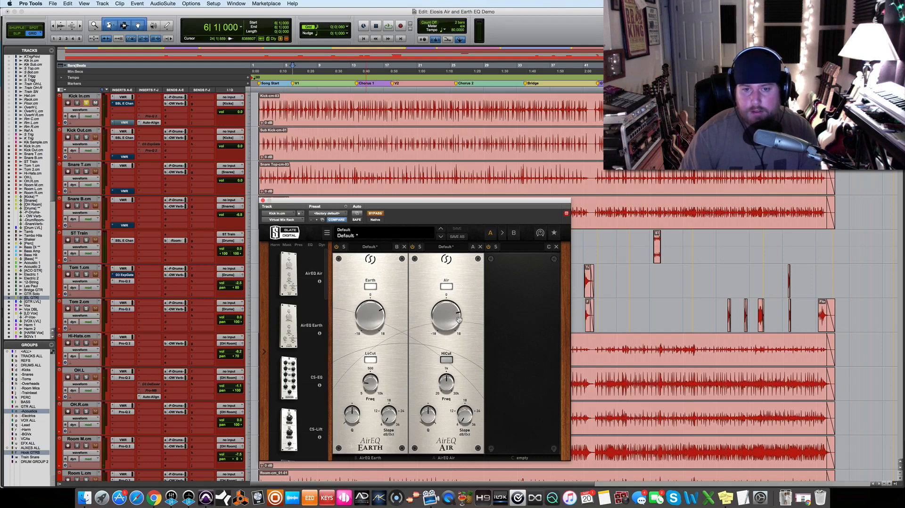
key("space")
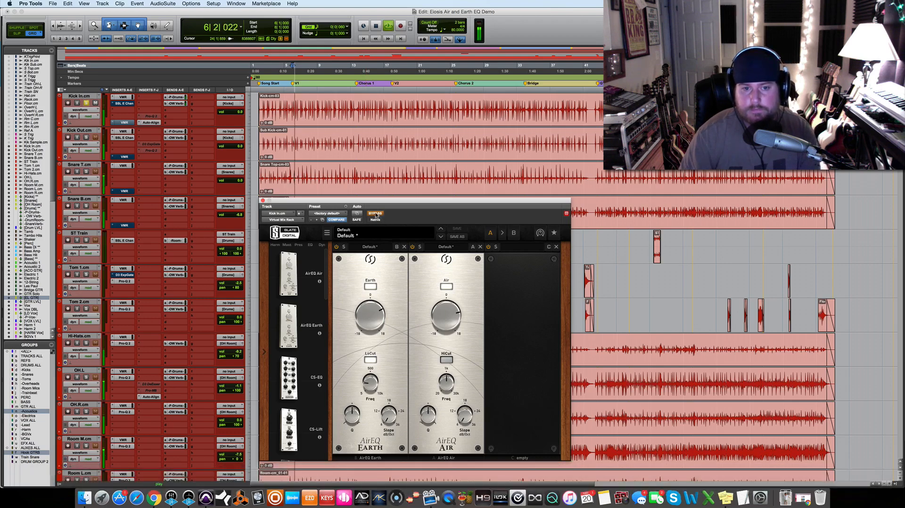
left_click(376, 213)
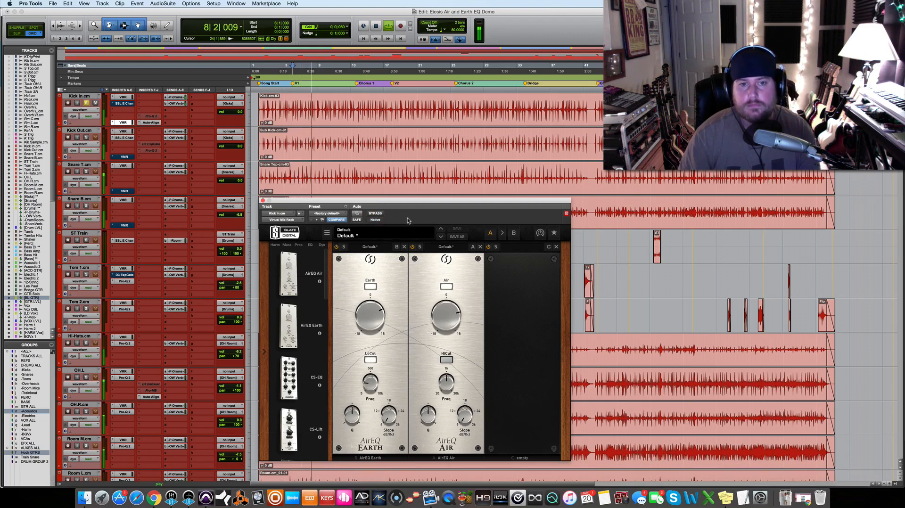
left_click(377, 214)
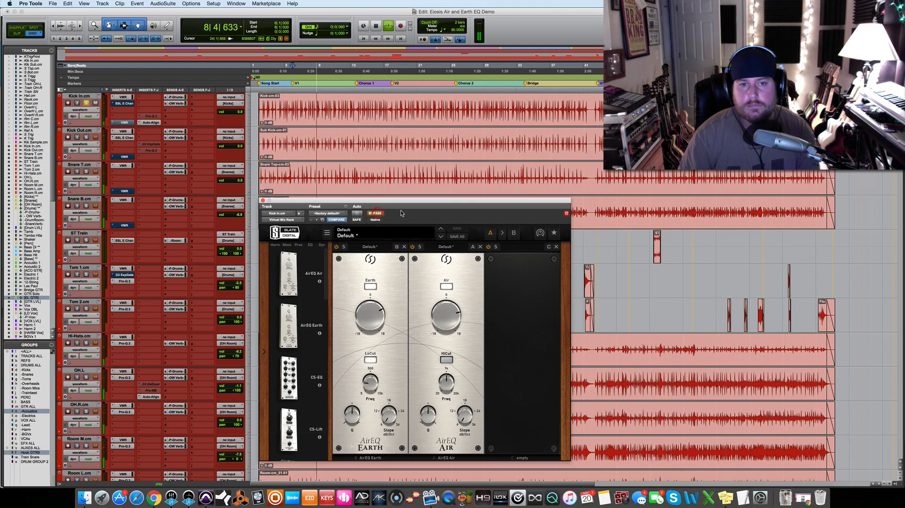
left_click(376, 214)
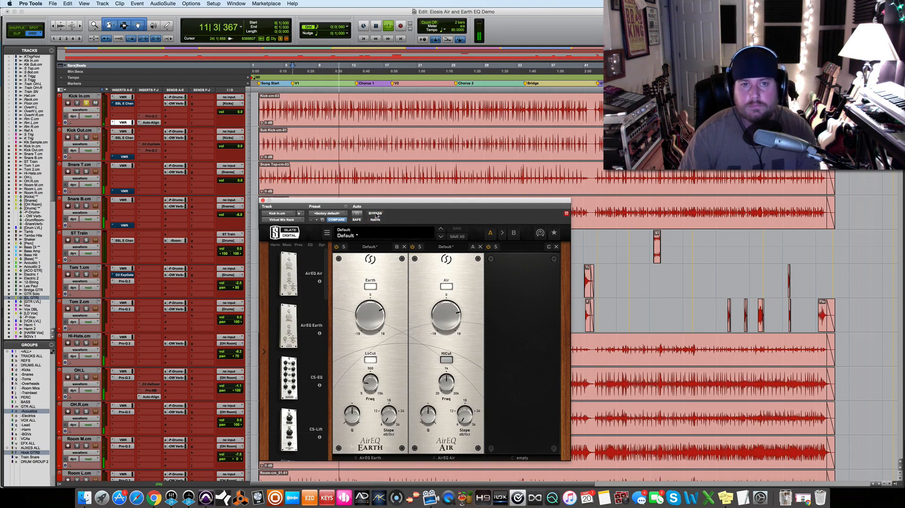
left_click(376, 215)
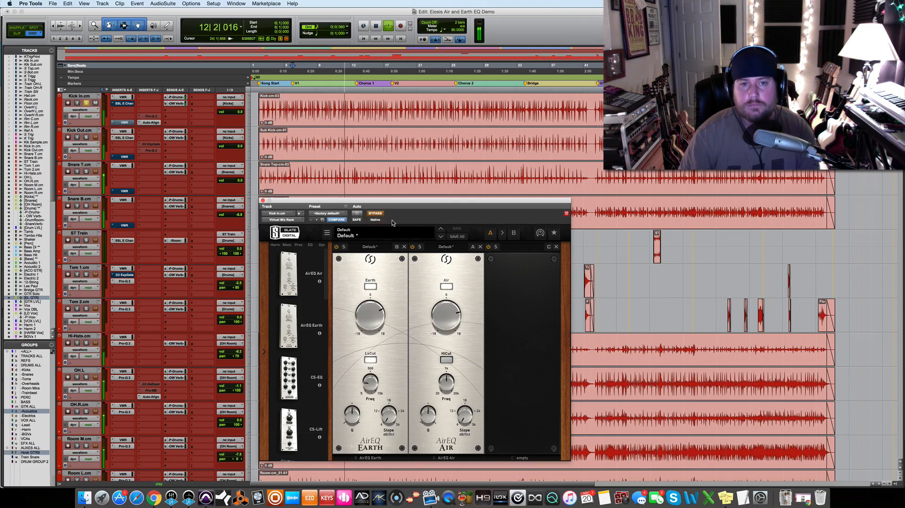
left_click(376, 213)
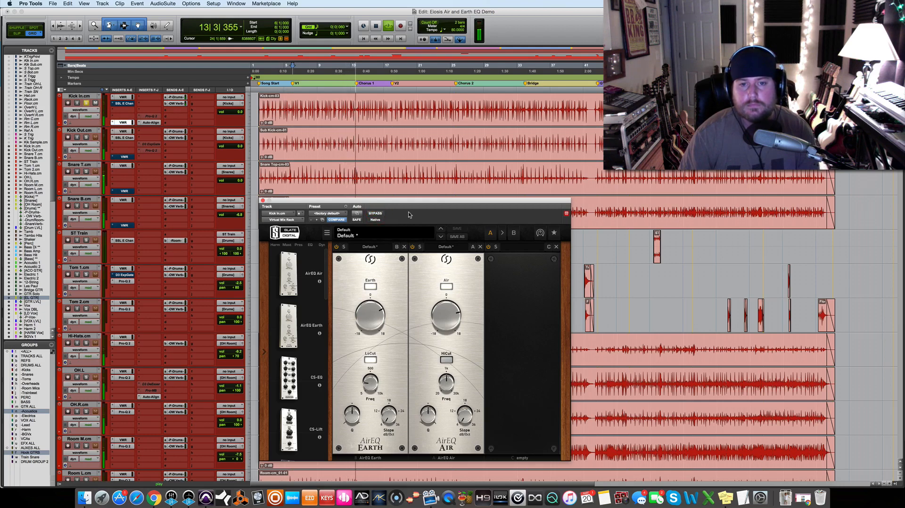
key("space")
Close the Kick In rack, move the solo from Kick In to Kick Out, and open Kick Out's Virtual Mix Rack.
left_click(263, 200)
left_click(86, 103)
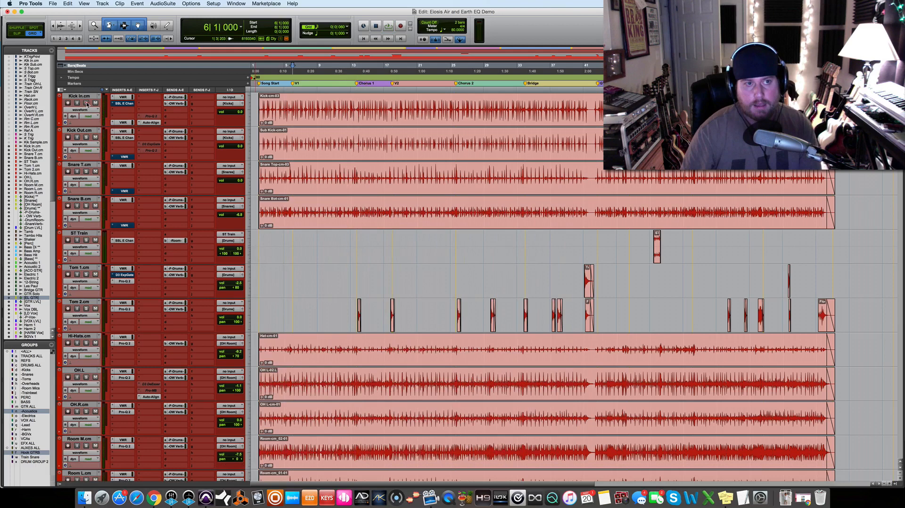
left_click(87, 137)
left_click(125, 157)
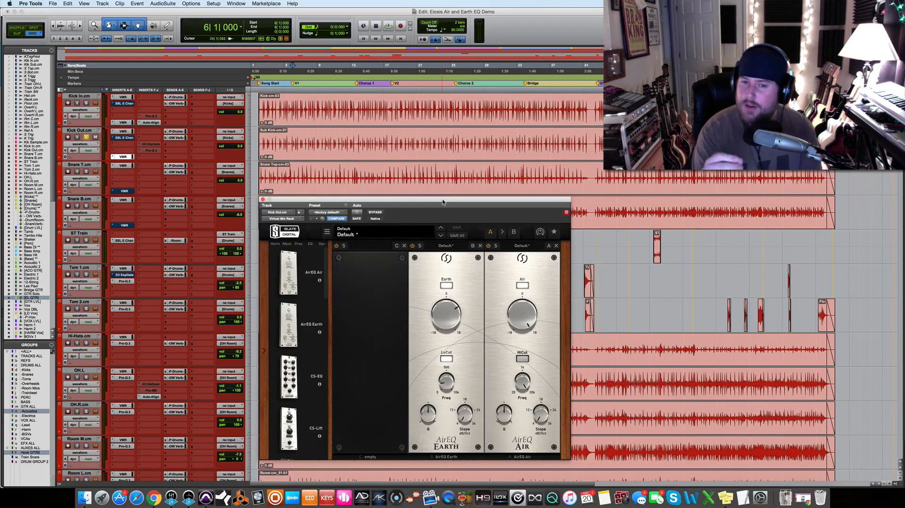
Play the soloed Kick Out track from bar 6, comparing its Virtual Mix Rack bypassed and active, and stop with it active.
left_click(375, 212)
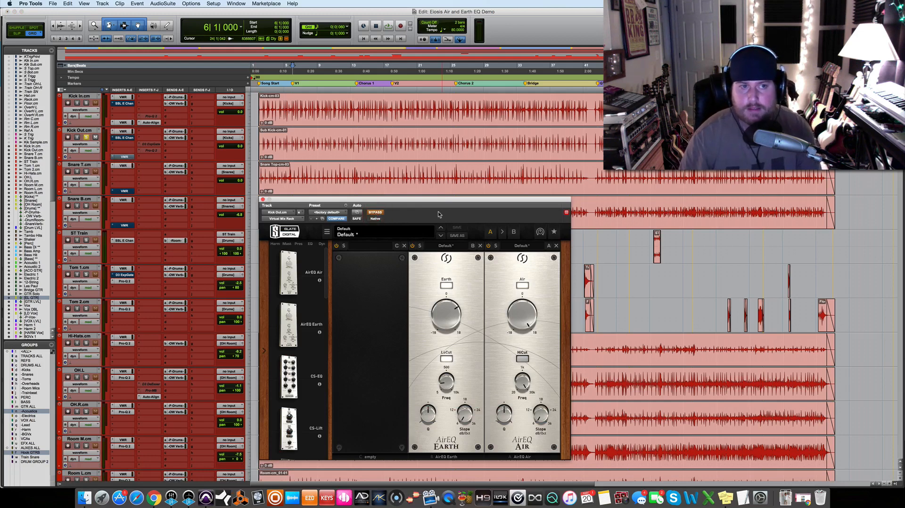
key("space")
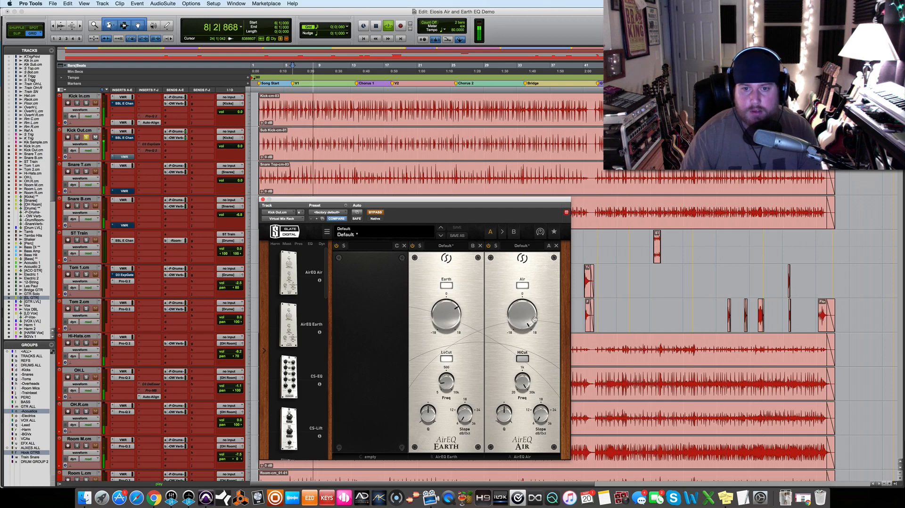
left_click(376, 213)
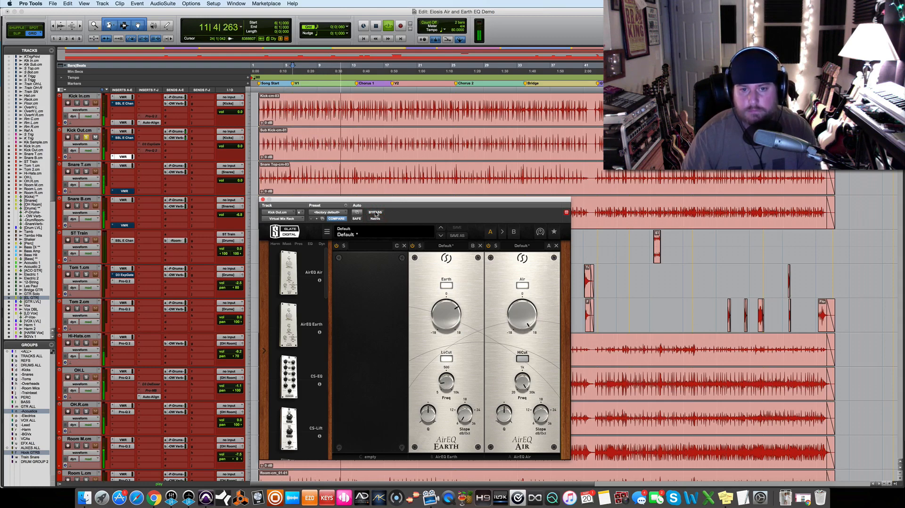
left_click(375, 213)
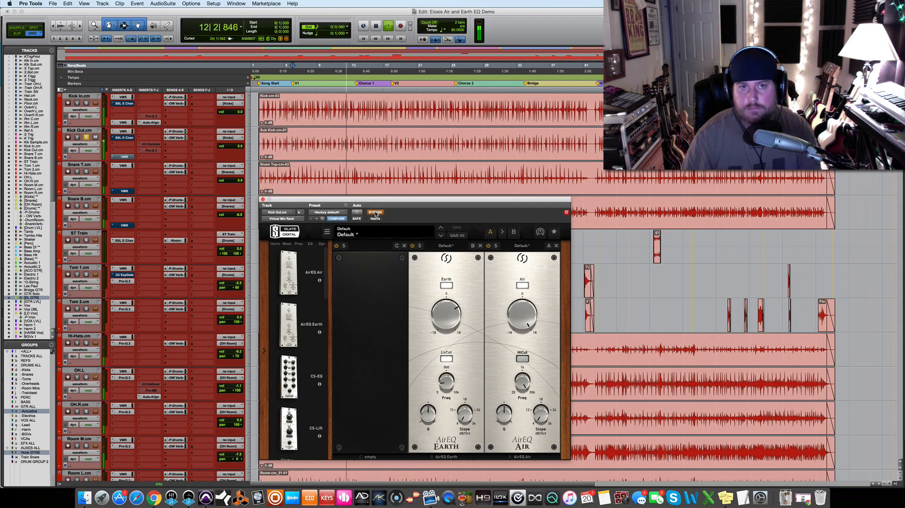
left_click(376, 213)
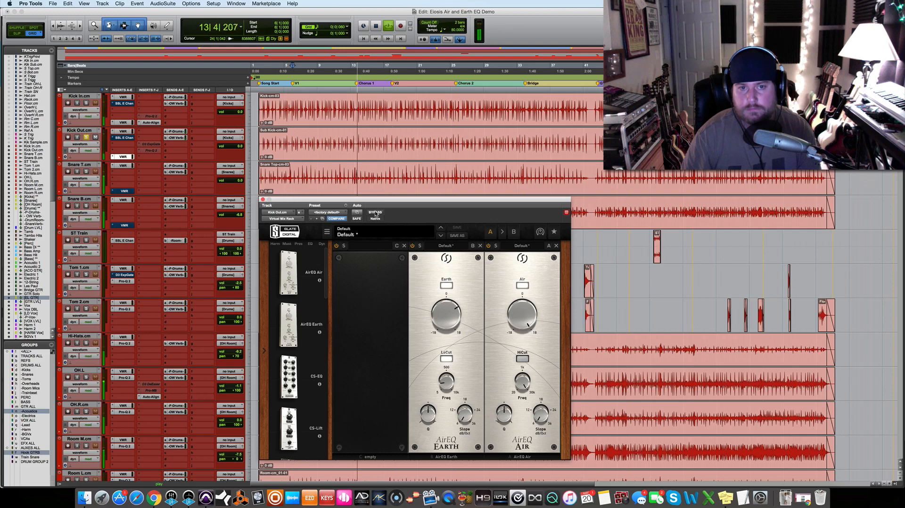
left_click(375, 212)
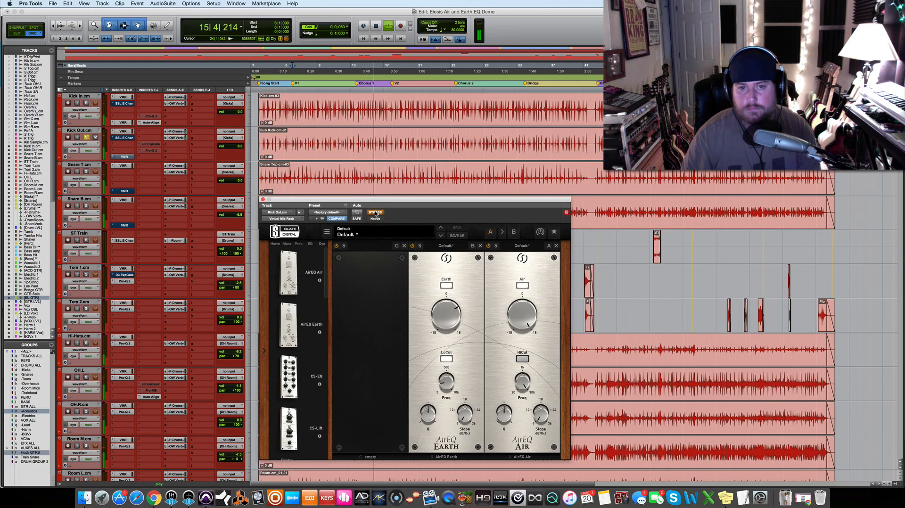
left_click(375, 212)
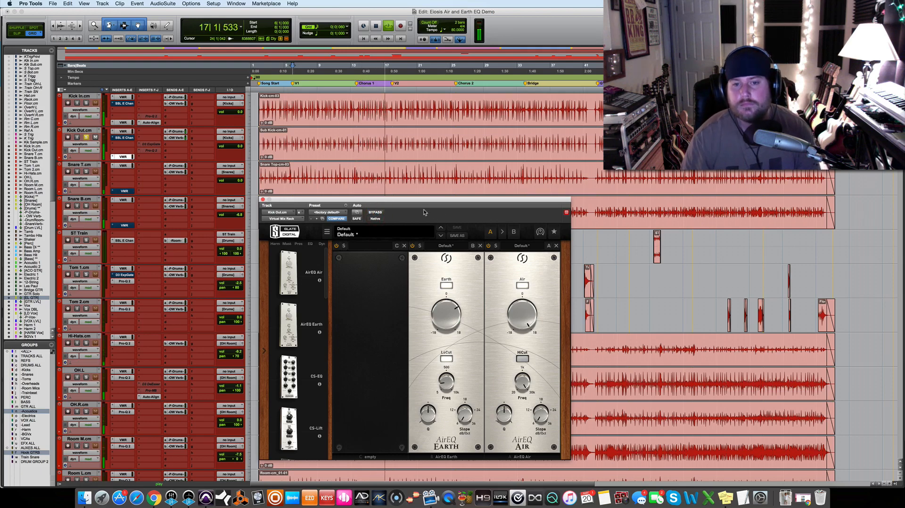
key("space")
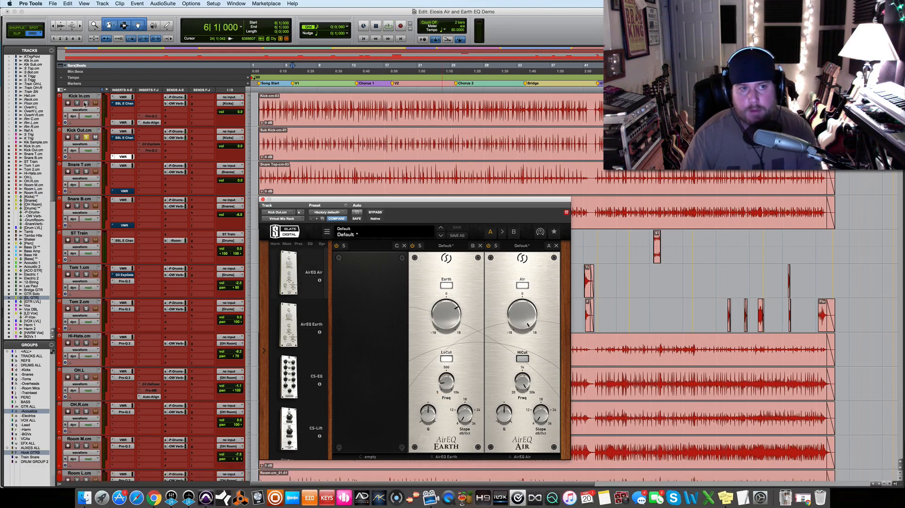
Solo Kick In together with Kick Out, play from bar 6, and slightly lower the Air gain in Kick Out's rack.
left_click(87, 104)
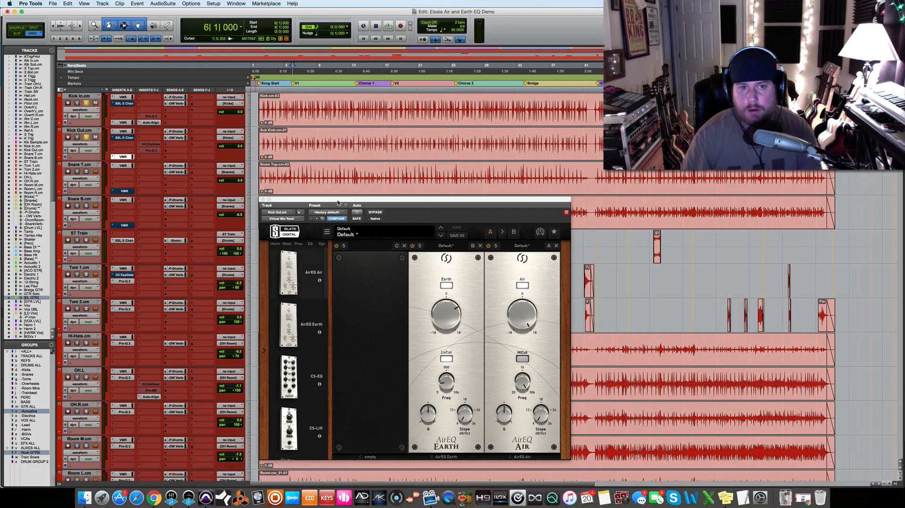
left_click_drag(338, 203, 335, 209)
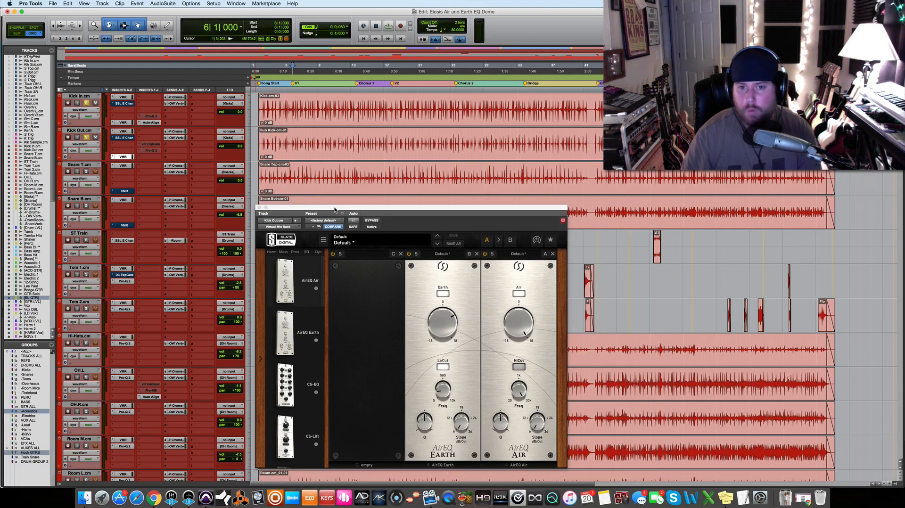
key("space")
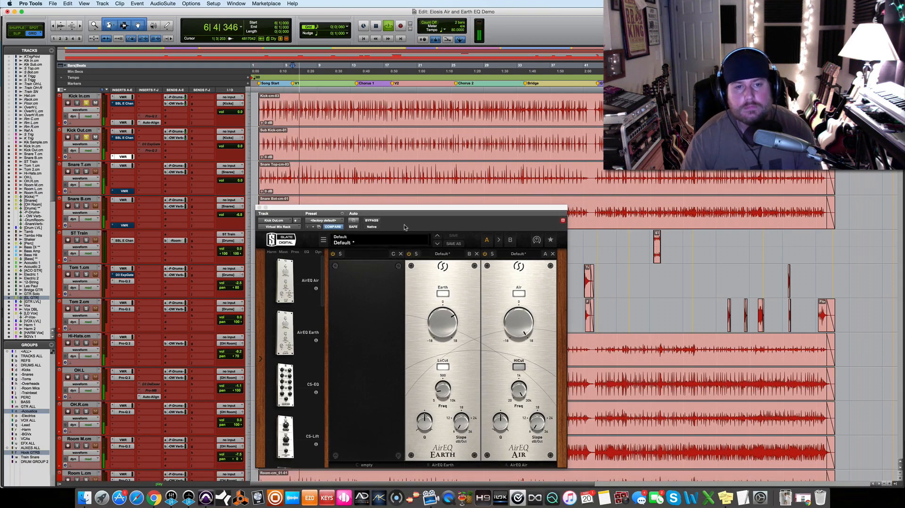
left_click_drag(518, 331, 518, 336)
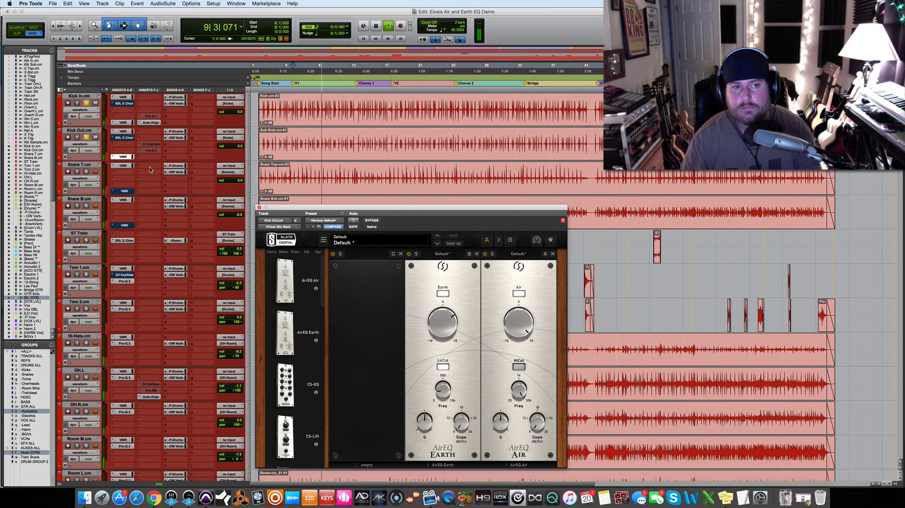
Bypass the Virtual Mix Racks on Kick In and Kick Out during playback, re-enable both for comparison, and stop.
left_click(123, 157, "super")
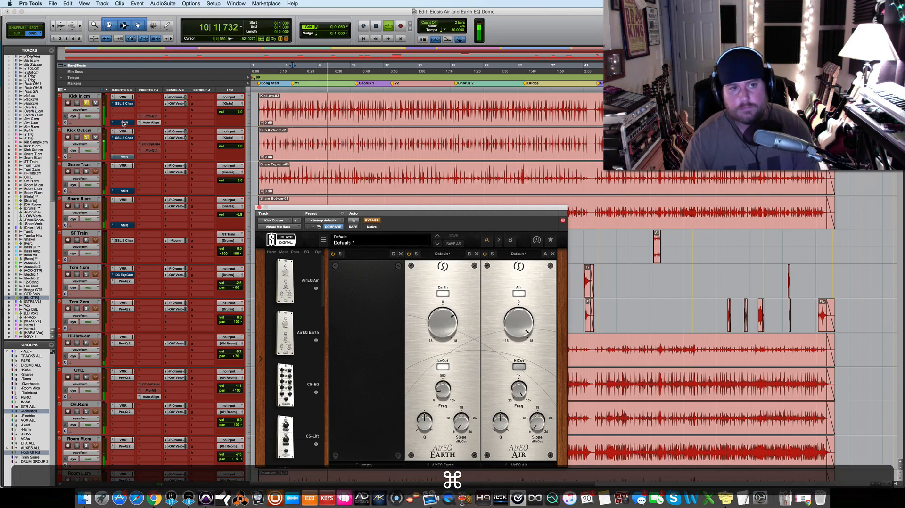
left_click(123, 123, "super")
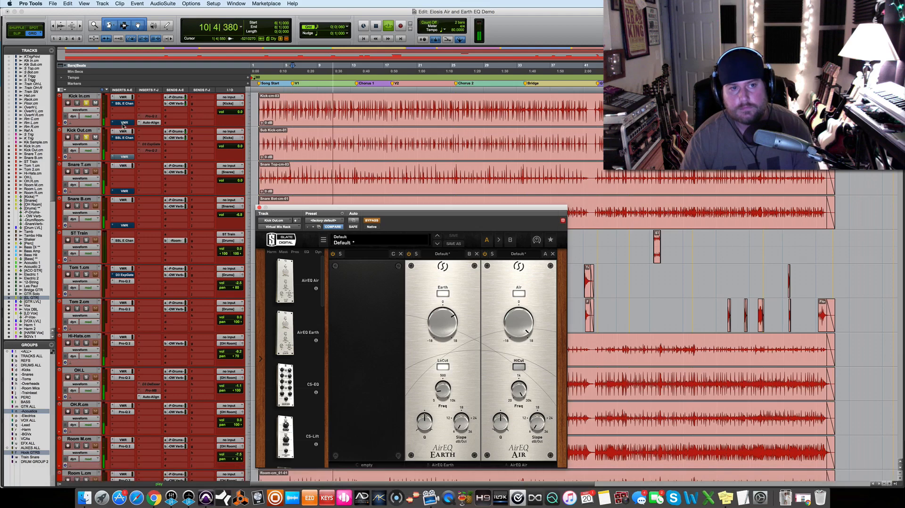
left_click(124, 158, "super")
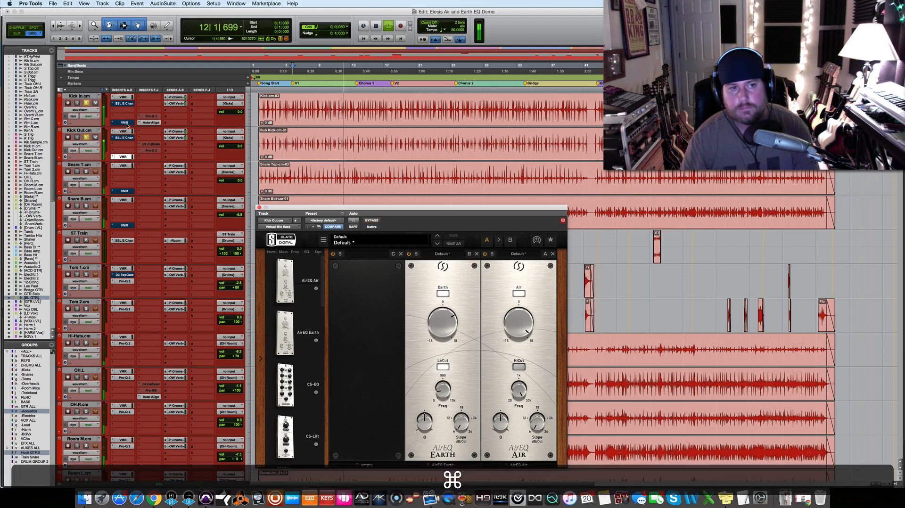
left_click(126, 123, "super")
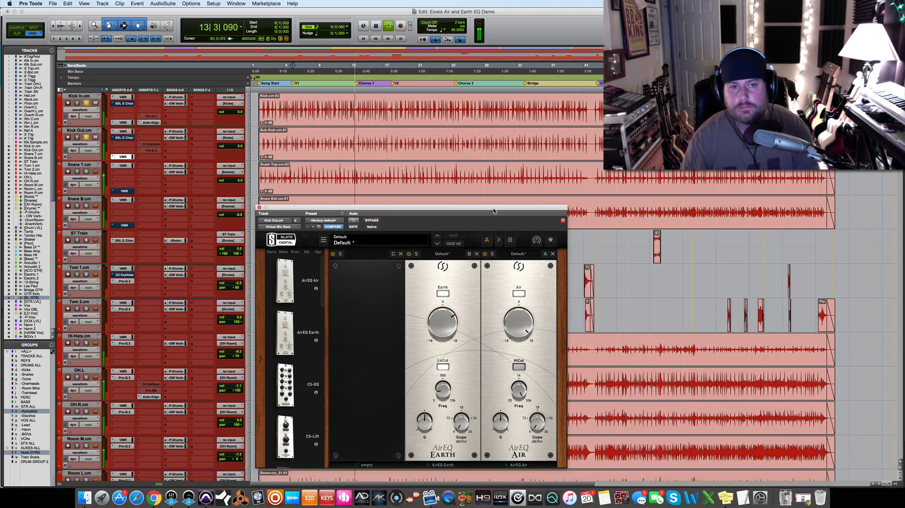
key("space")
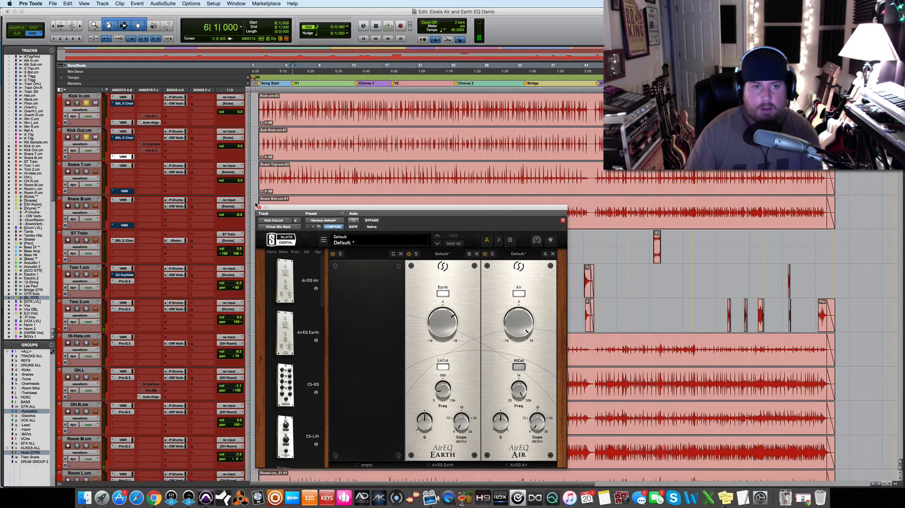
With Snare T and Snare B soloed instead of the kicks, bypass the Snares bus's SSL E Channel and open its Virtual Mix Rack.
left_click(121, 157)
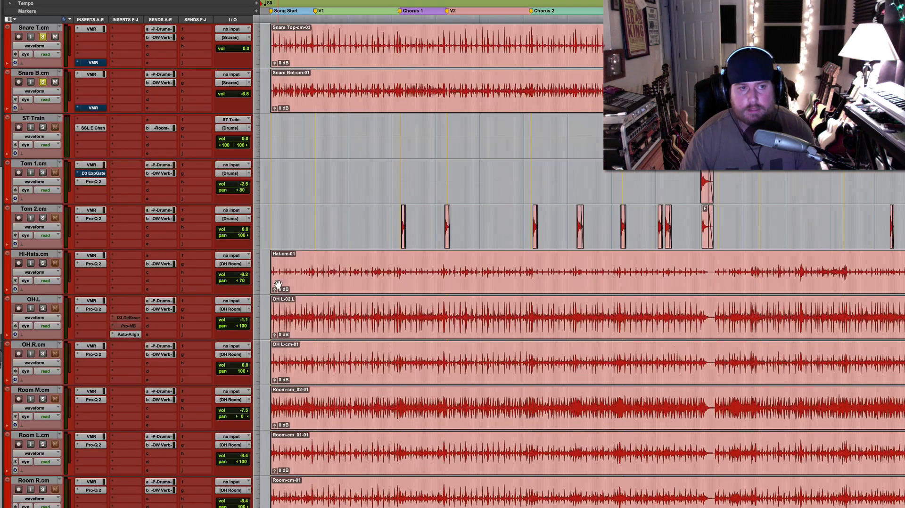
scroll(95, 291, "down", 10)
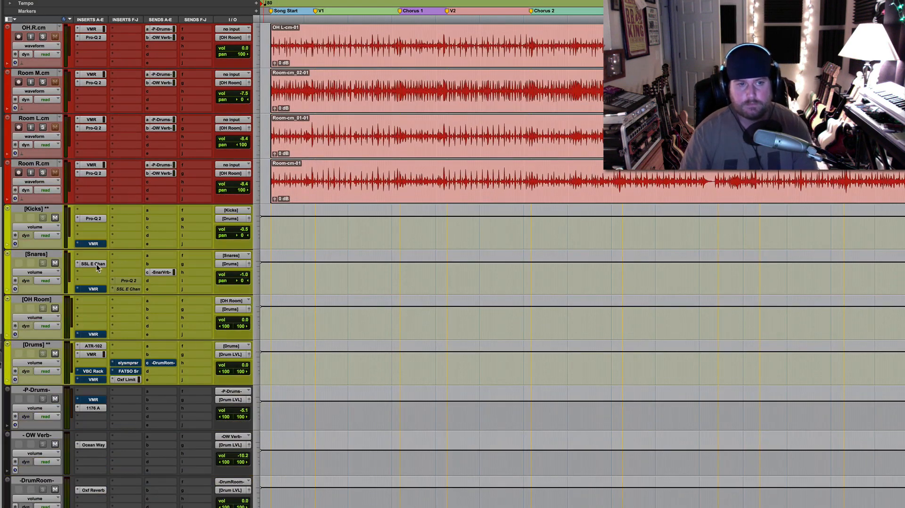
left_click(97, 265, "ctrl+super")
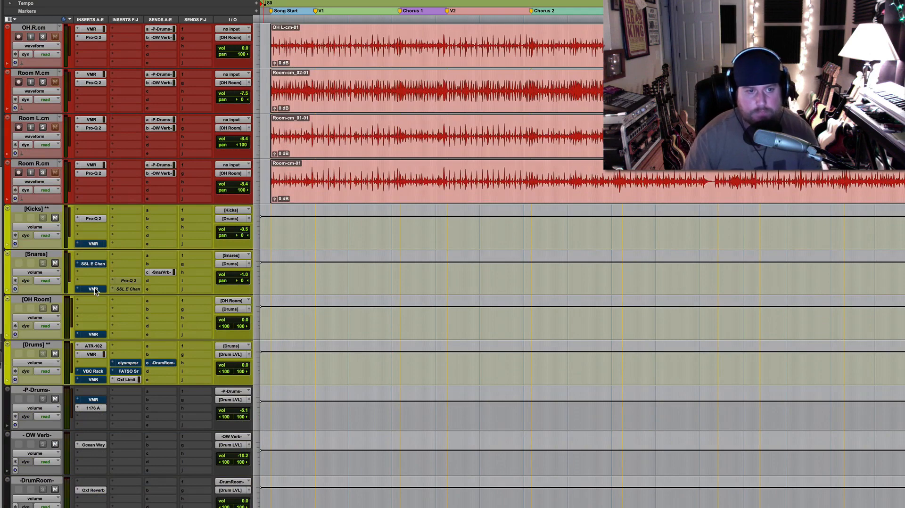
left_click(93, 289)
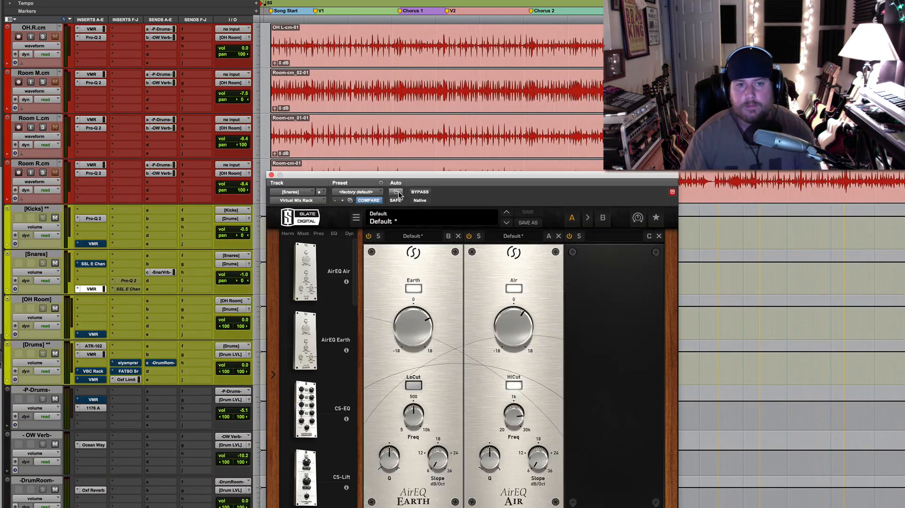
Play the soloed snares from bar 6 with the Snares Virtual Mix Rack bypassed, and re-enable it for comparison.
left_click(423, 192)
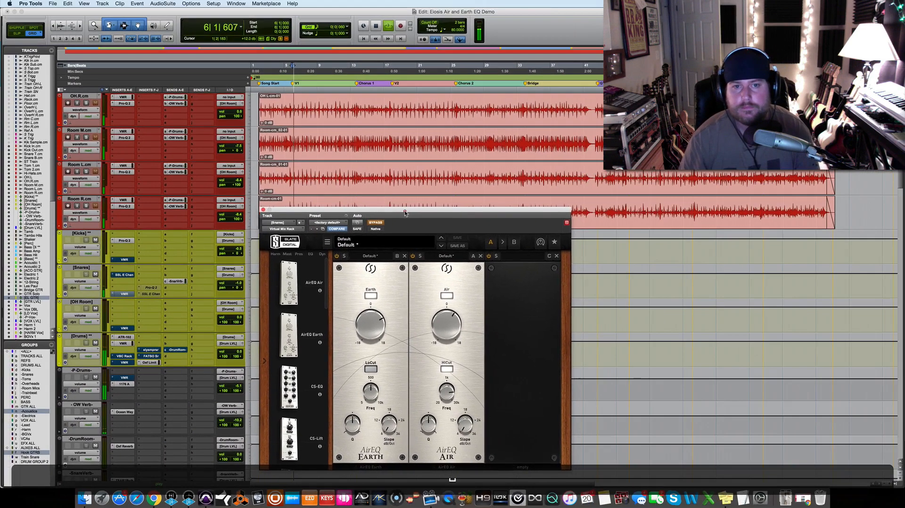
left_click_drag(404, 213, 413, 214)
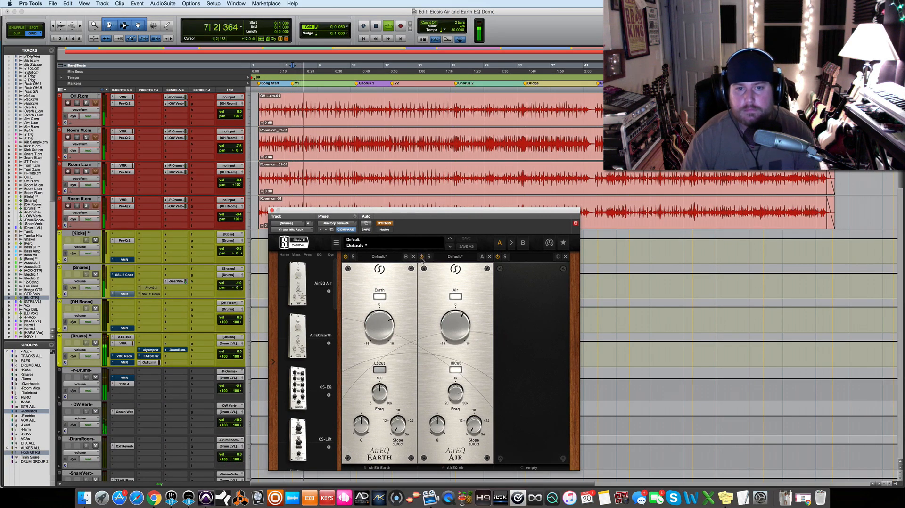
left_click(384, 224)
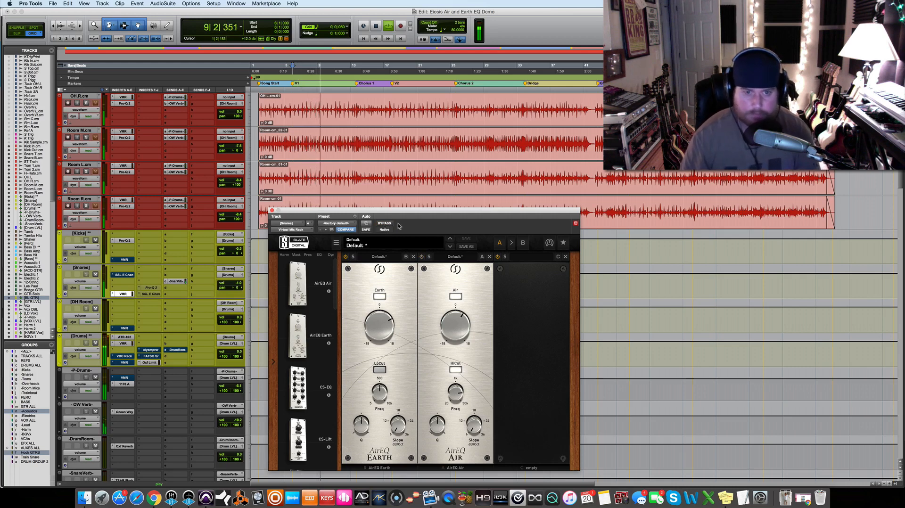
Audition the snares with the Earth gain raised to 18 dB, stop playback, and reduce the gain to about 5.88 dB.
left_click_drag(382, 324, 385, 296)
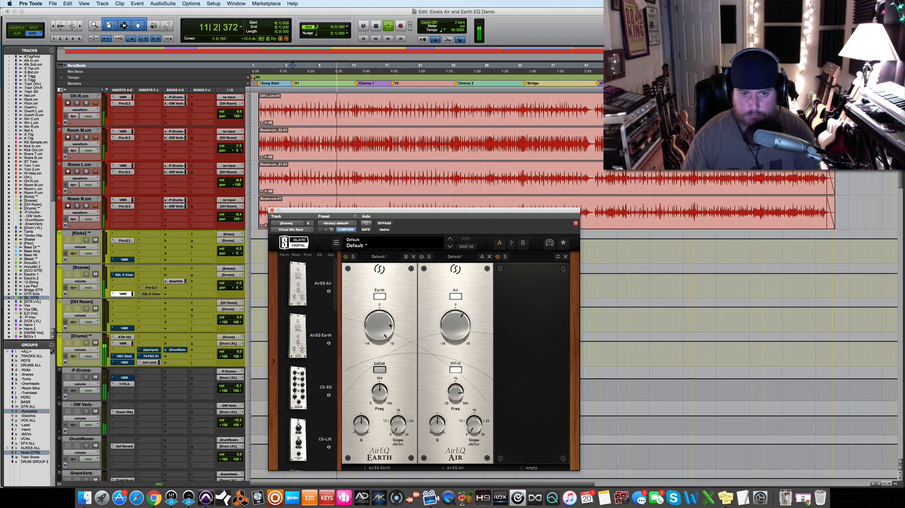
key("space")
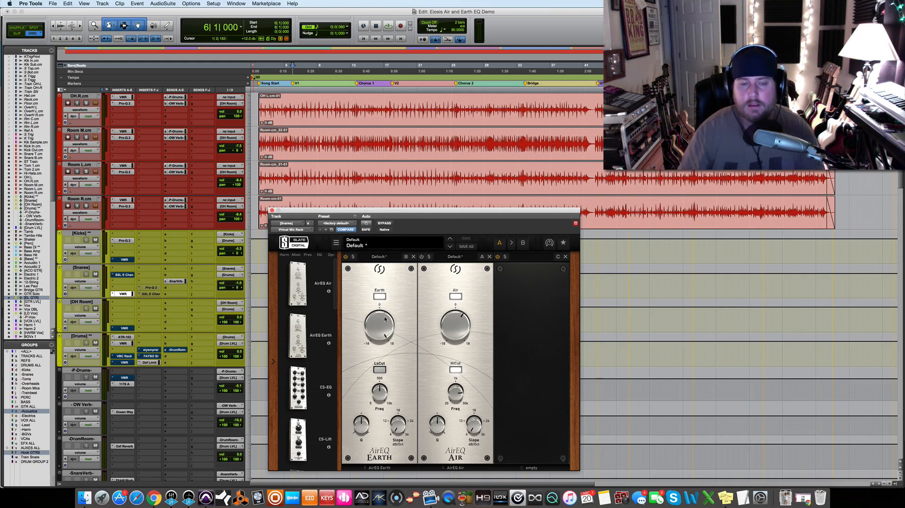
mouse_move(377, 323)
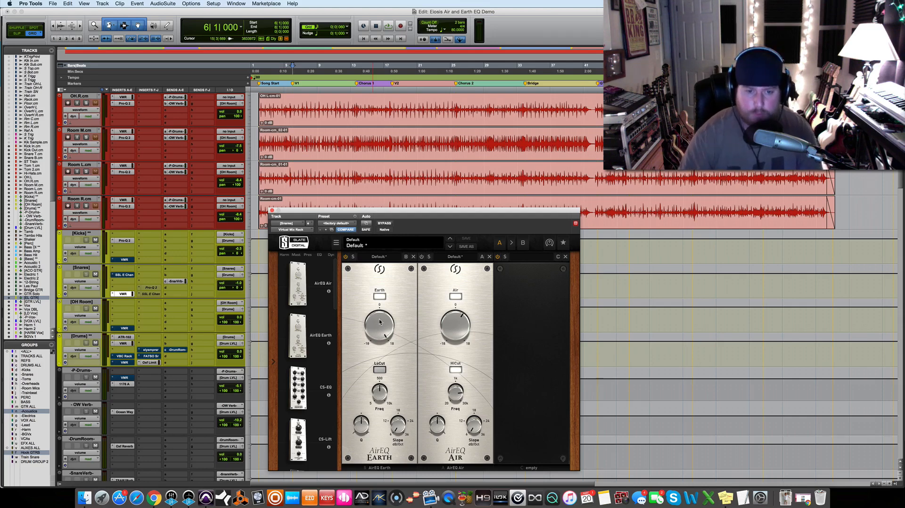
left_click_drag(383, 325, 374, 338)
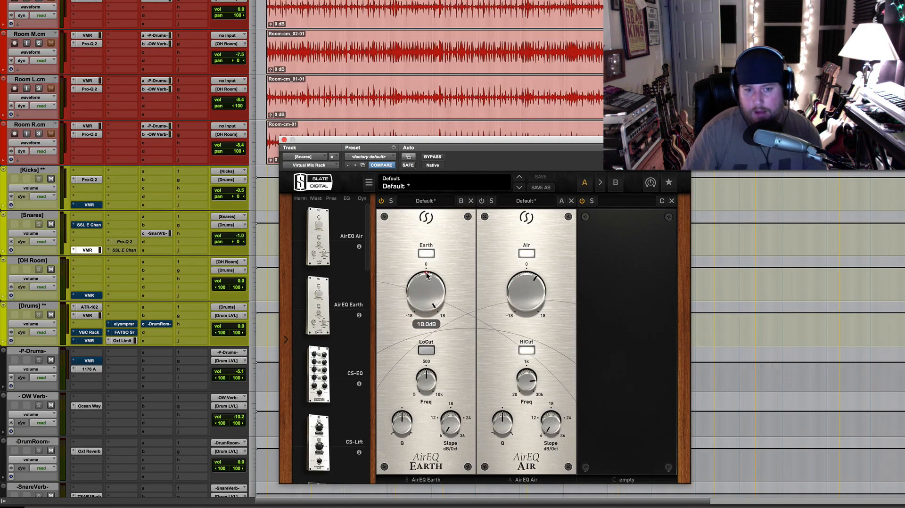
left_click_drag(427, 272, 426, 272)
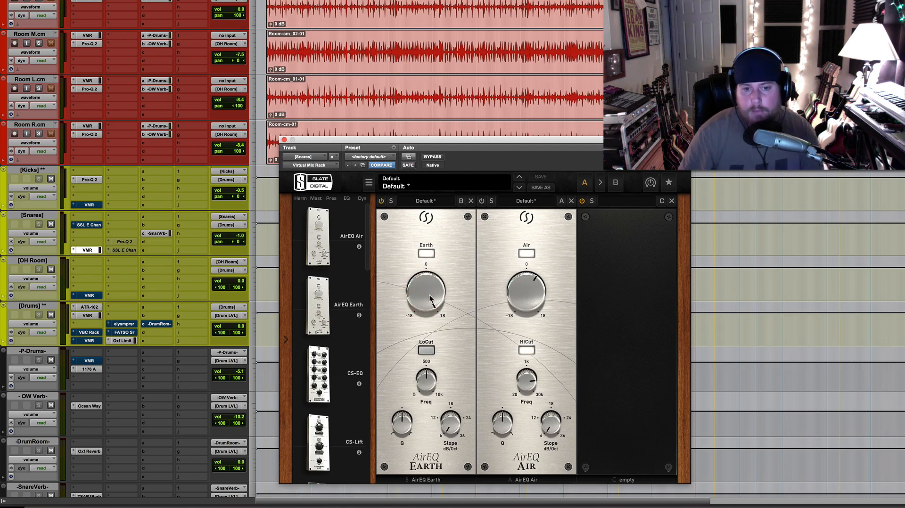
left_click_drag(430, 298, 428, 324)
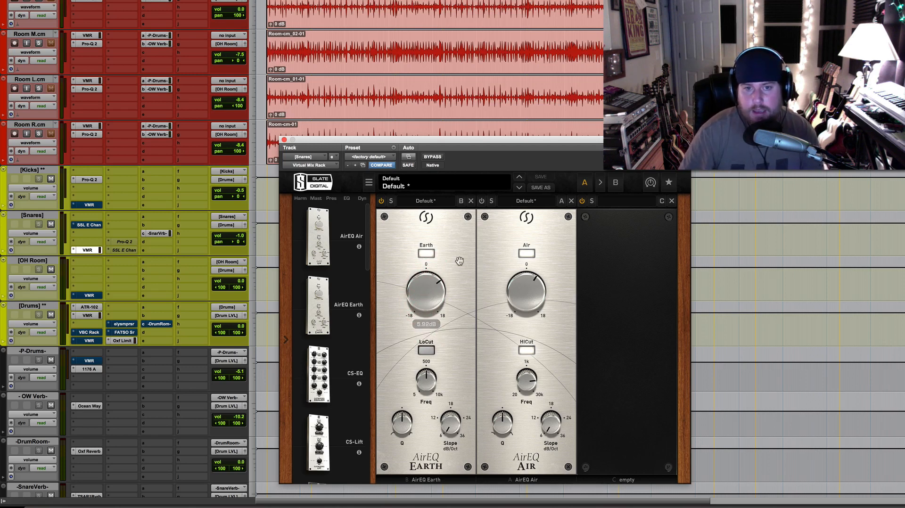
Play the snares again while raising the Earth gain, and slightly raise the Air gain in the Snares rack.
left_click(482, 201)
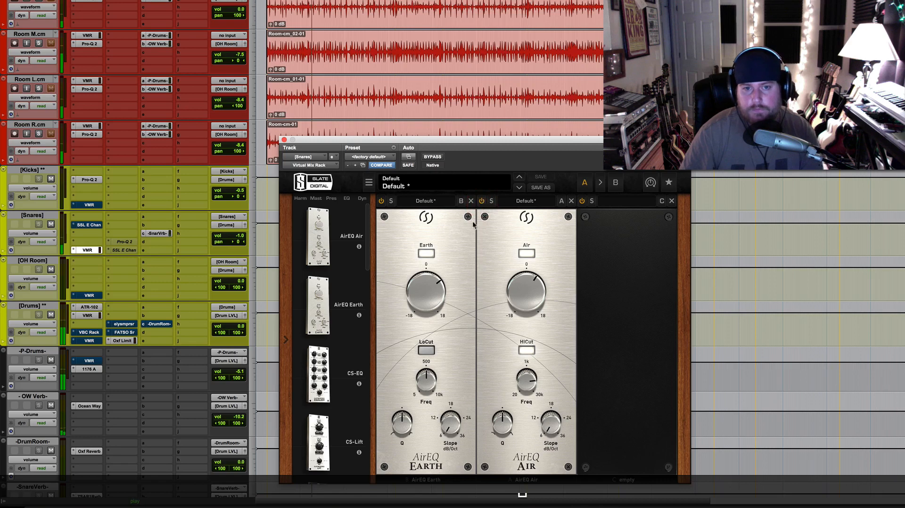
left_click_drag(430, 283, 430, 278)
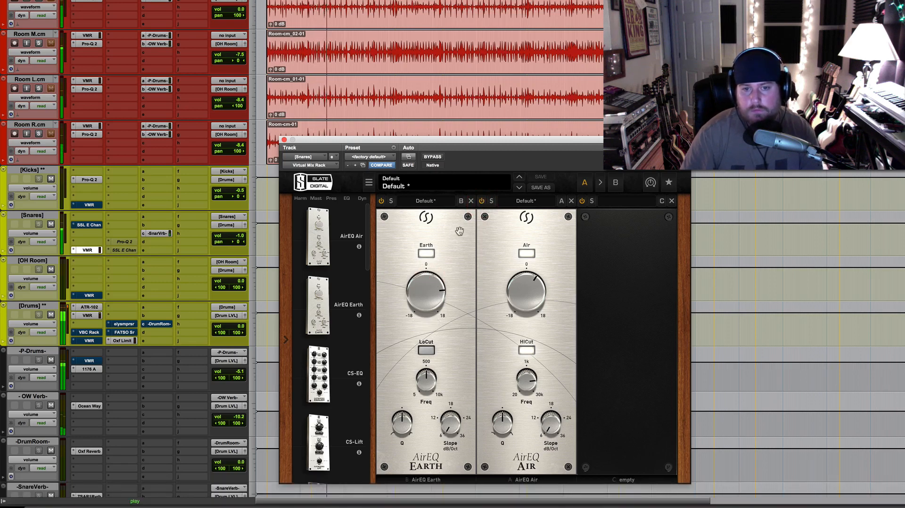
mouse_move(528, 295)
left_mouse_down()
mouse_move(523, 266)
mouse_move(526, 312)
left_mouse_up()
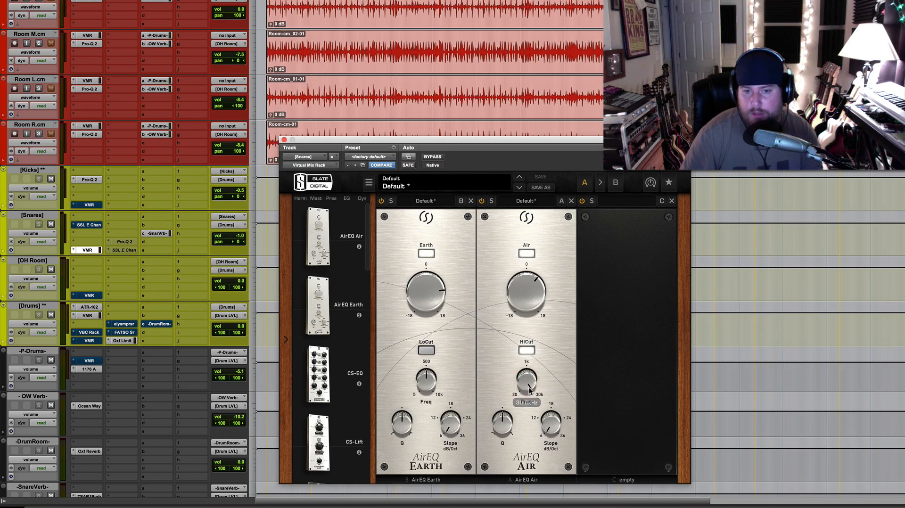
Set the Earth low-cut frequency to its minimum and the Air high-cut frequency to 23.5 kHz in the Snares rack.
left_click_drag(426, 384, 422, 451)
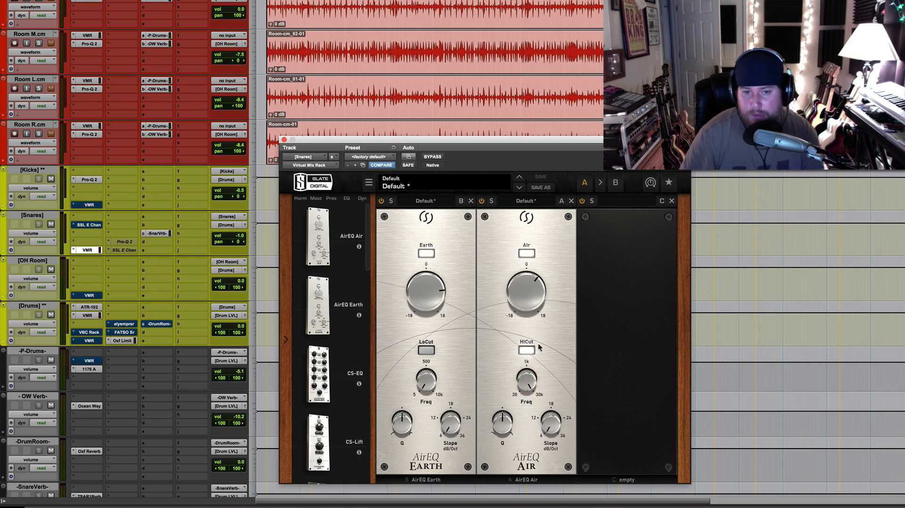
left_click_drag(531, 383, 530, 388)
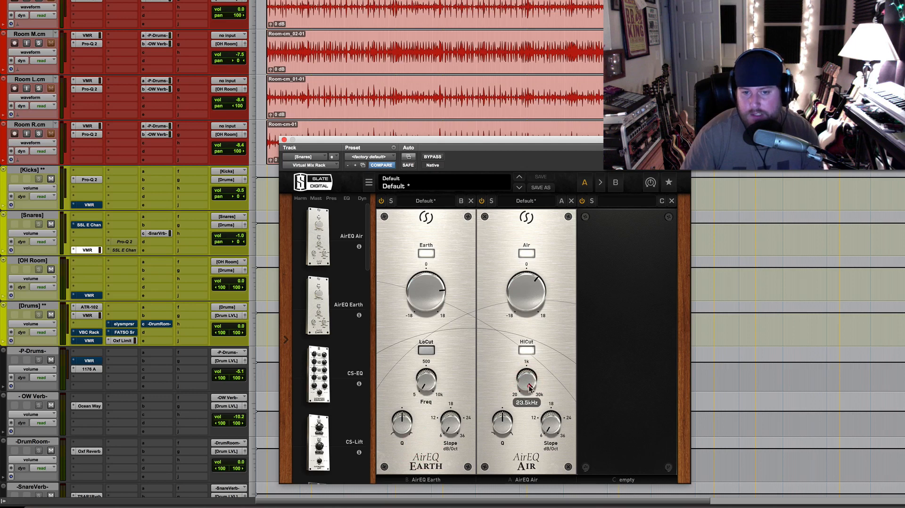
Sweep the Air high-cut frequency in the Snares rack down to about 1 kHz and back up, ending at 30.0 kHz.
left_click(536, 417)
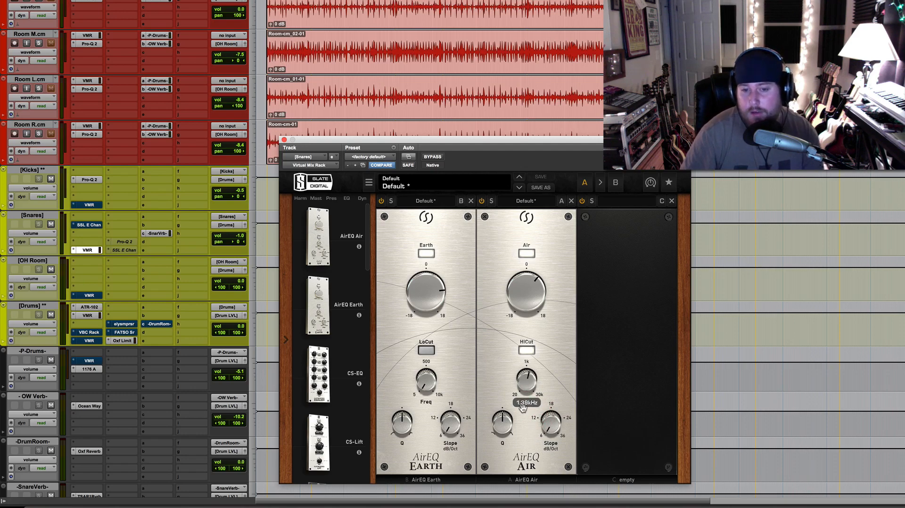
left_click_drag(521, 387, 521, 382)
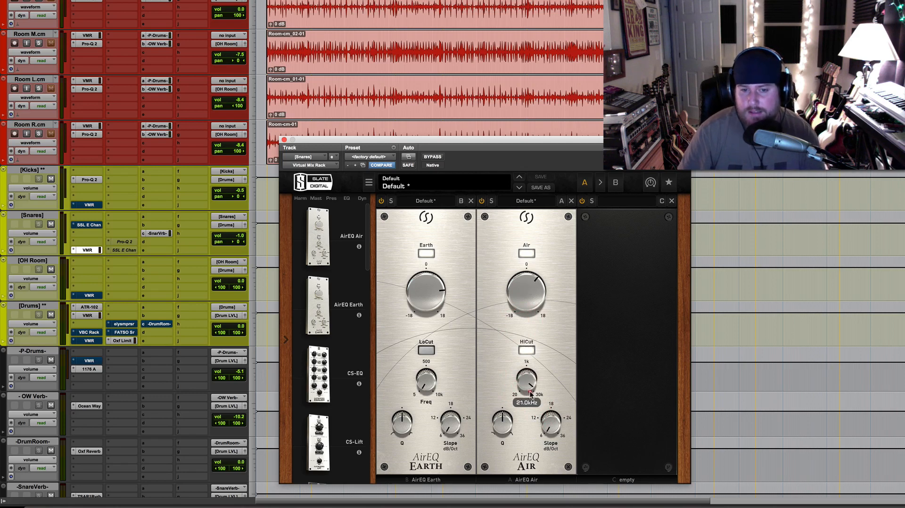
left_click_drag(534, 406, 535, 406)
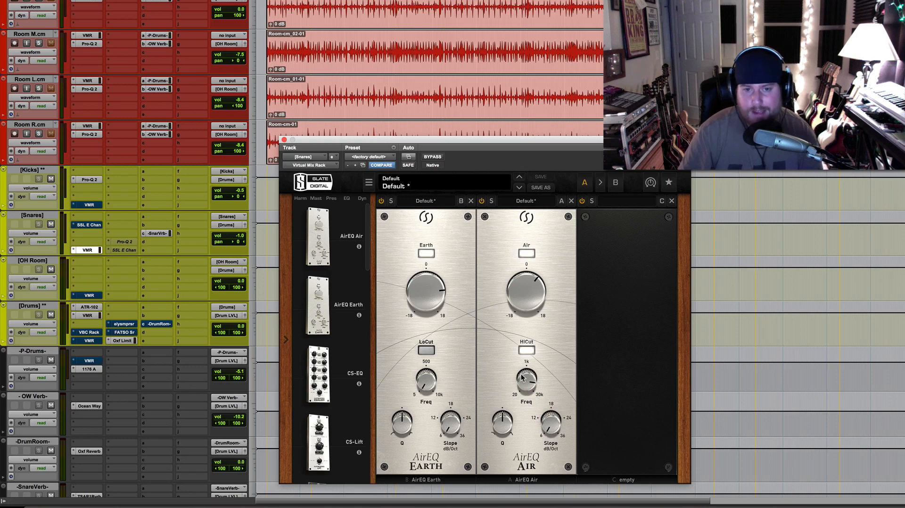
left_click_drag(526, 376, 531, 352)
Compare the playing snares with the Air high-cut filter switched off and on, leaving the filter enabled.
left_click(530, 351)
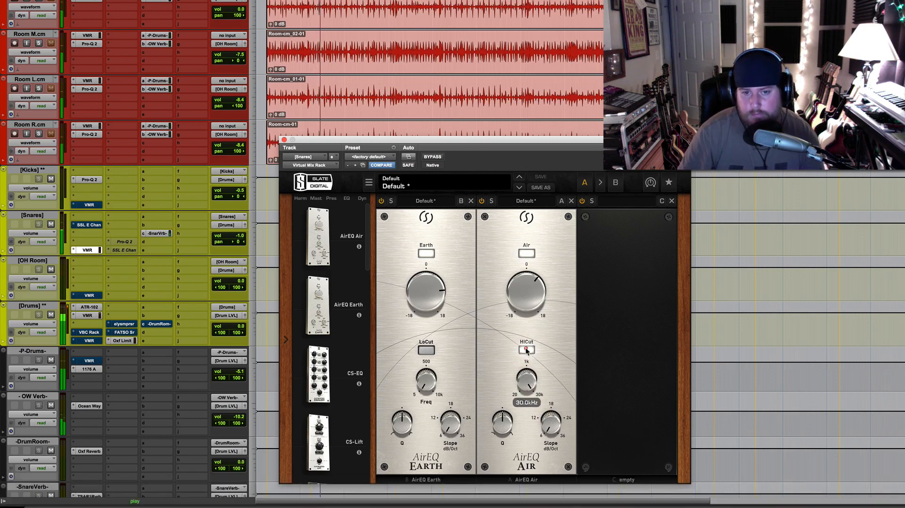
left_click(530, 351)
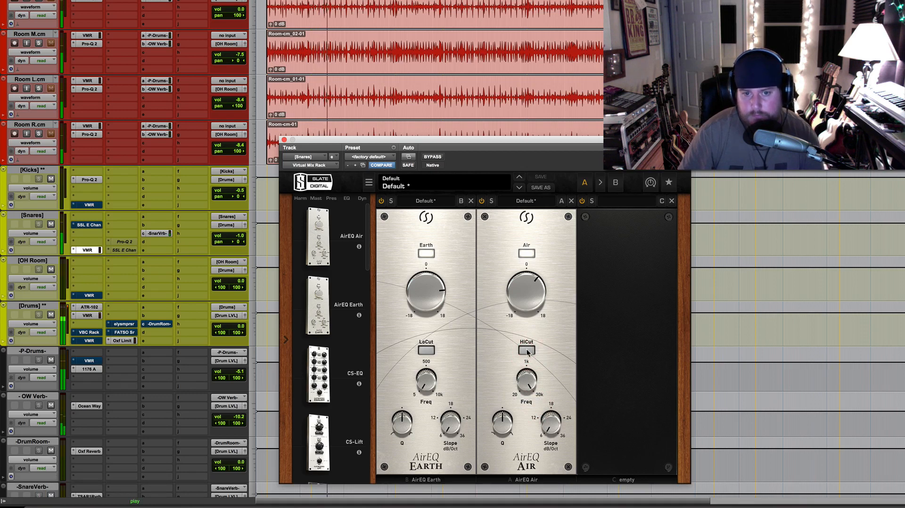
left_click(528, 350)
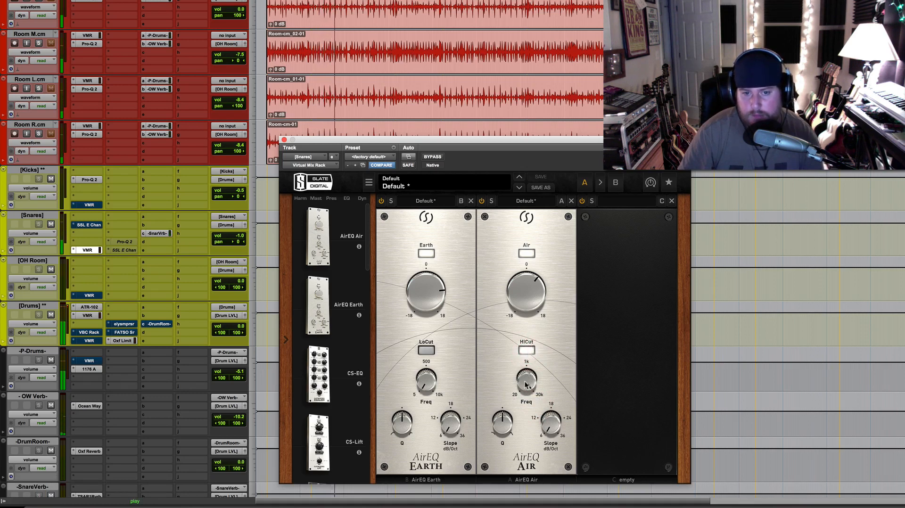
Lower the Air high-cut frequency to 1.08 kHz and raise the Air gain while the snares play, and stop playback.
left_click_drag(527, 383, 528, 410)
left_click_drag(528, 282, 527, 257)
mouse_move(526, 381)
left_mouse_down()
mouse_move(529, 406)
mouse_move(526, 385)
left_mouse_up()
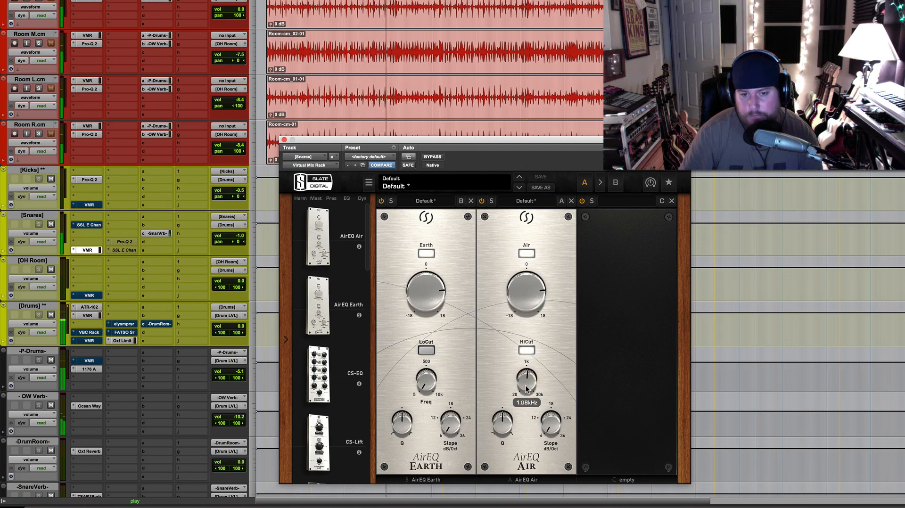
key("space")
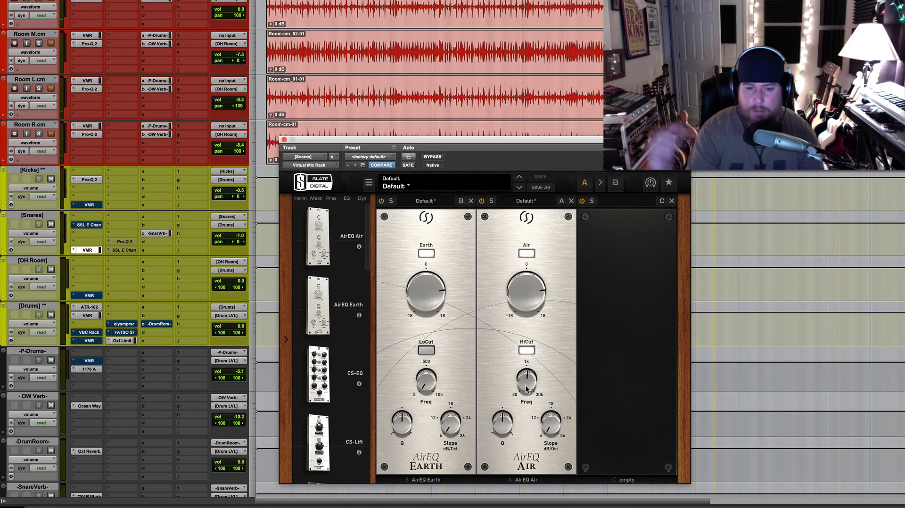
Play the snares again while raising the Air high-cut frequency to 9.20 kHz and reducing the Air gain.
key("space")
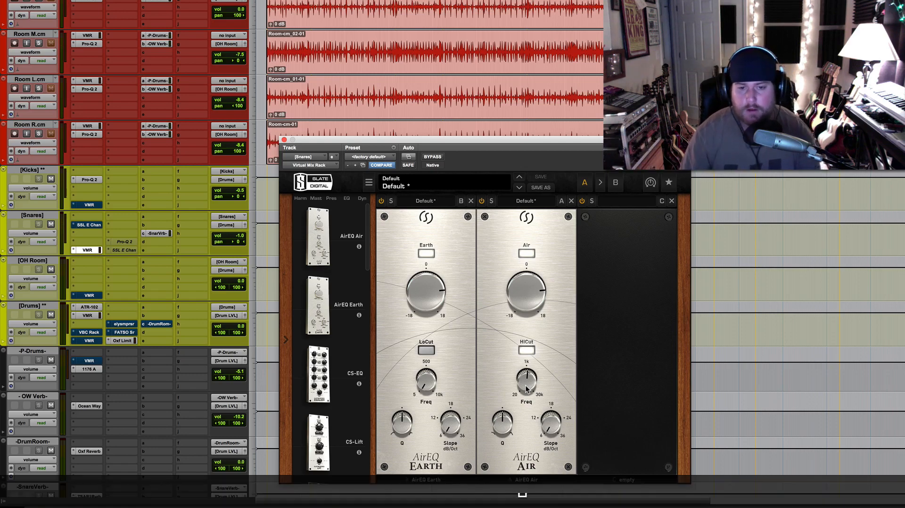
left_click(527, 379)
left_click_drag(528, 383, 523, 346)
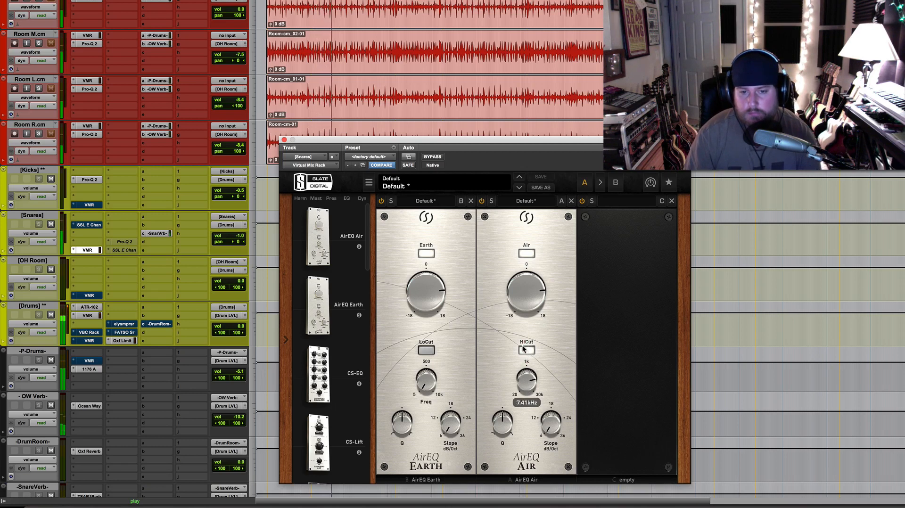
left_click(522, 347)
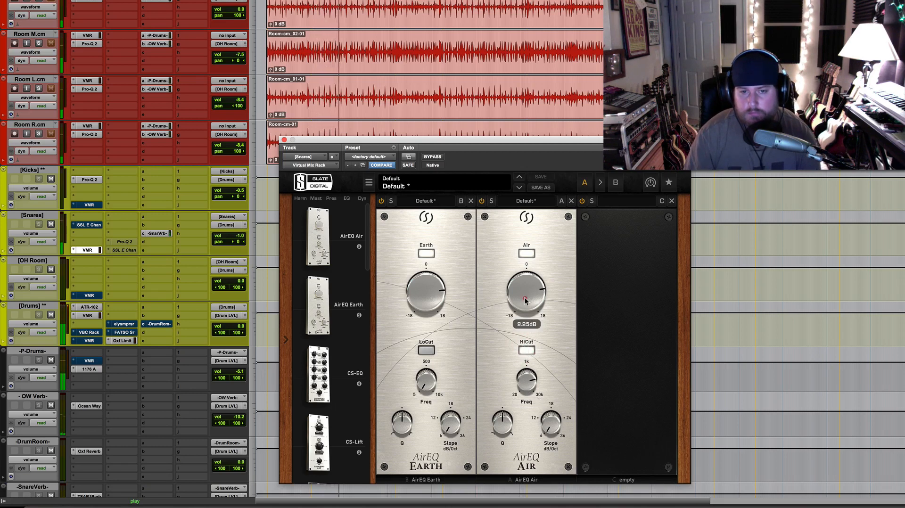
left_click_drag(525, 298, 525, 313)
left_click_drag(525, 378, 523, 375)
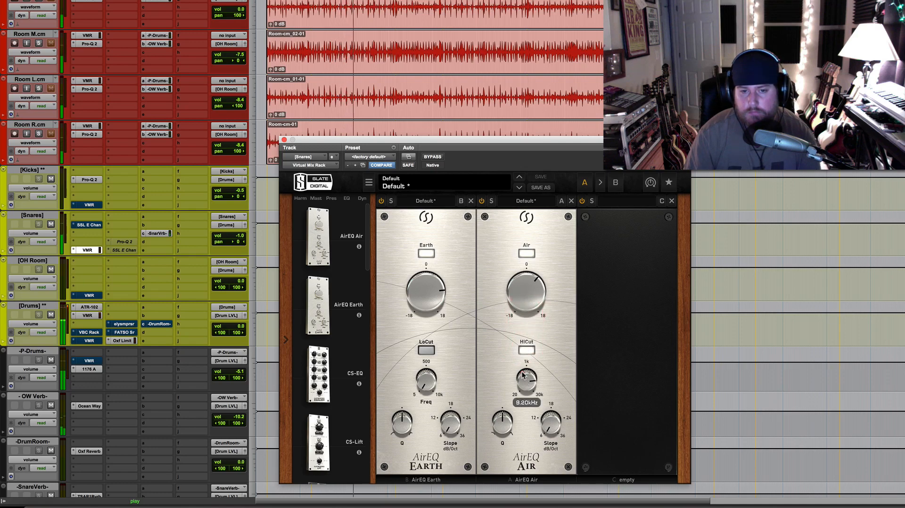
left_click(527, 307)
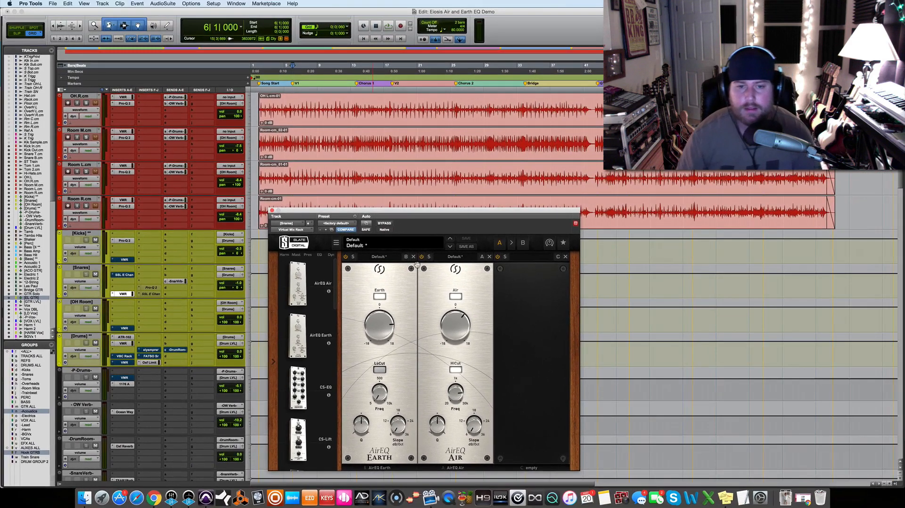
Close the Snares rack, bypass its Virtual Mix Rack insert, and switch the SSL E Channel insert back on.
left_click(272, 211)
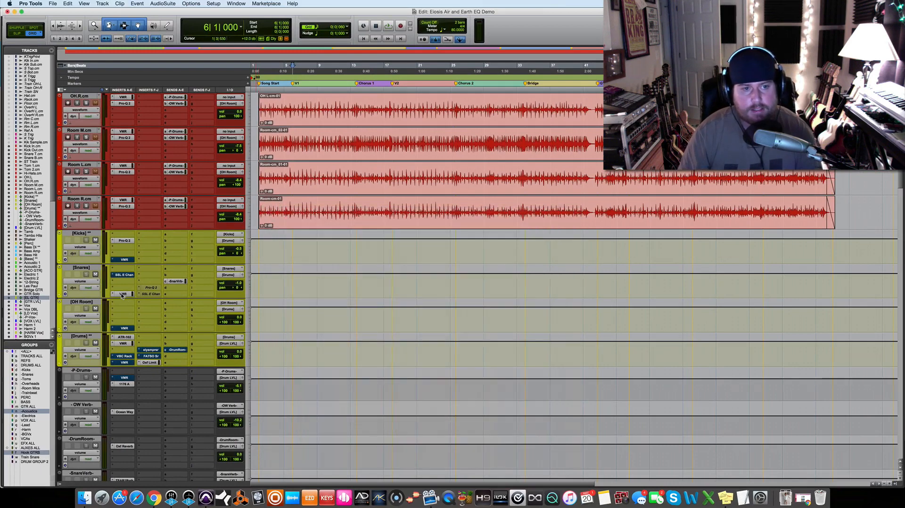
left_click(121, 294, "super")
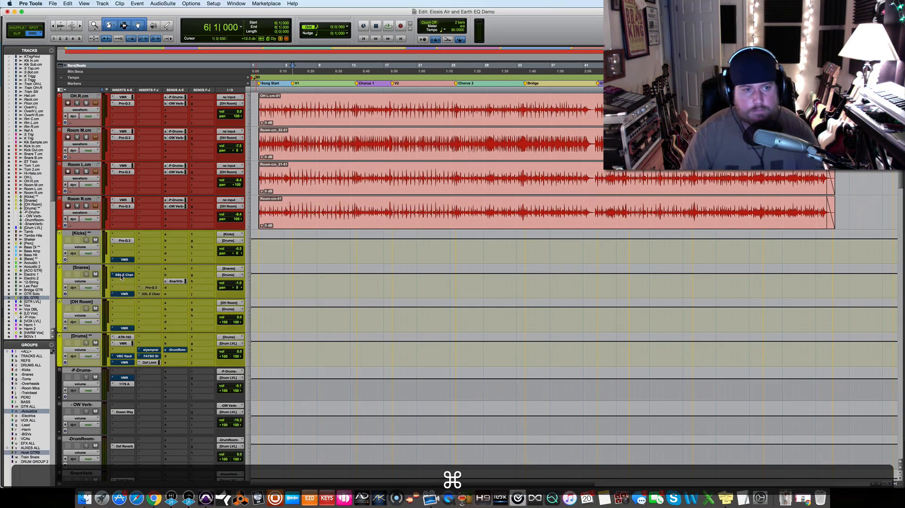
left_click(122, 277, "super")
Solo the Bass DI track and play it from bar 6, the start of verse 1.
scroll(385, 316, "down", 12)
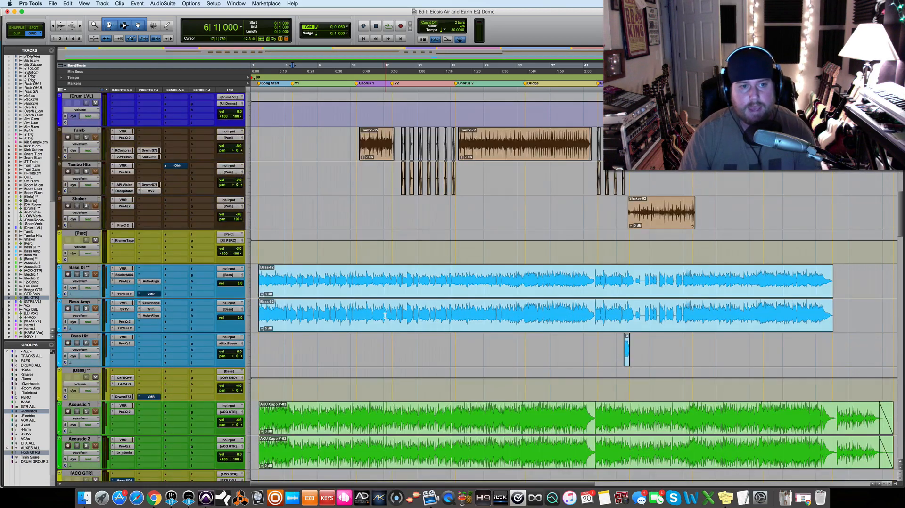
left_click(86, 275)
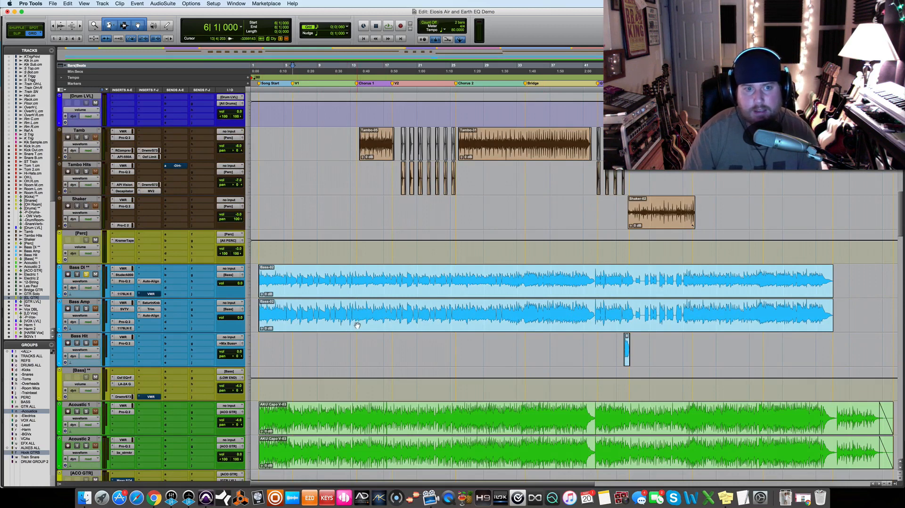
left_click(293, 250)
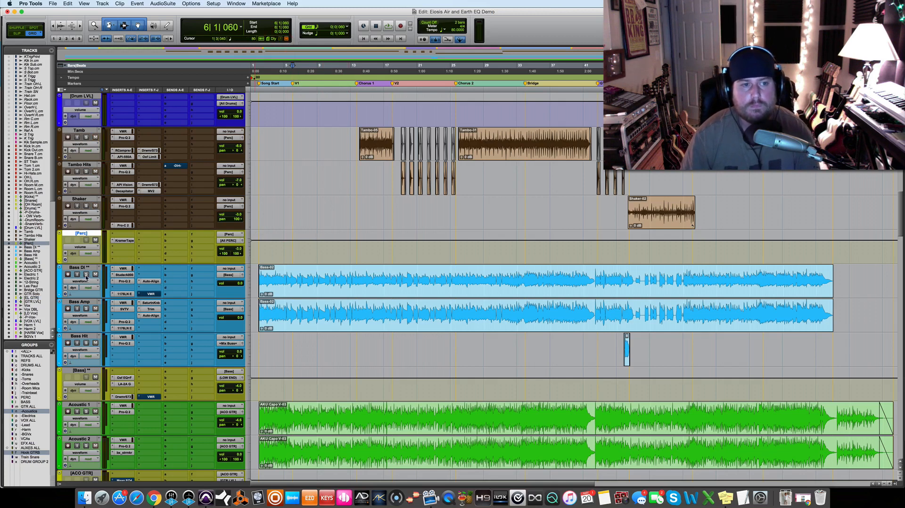
key("space")
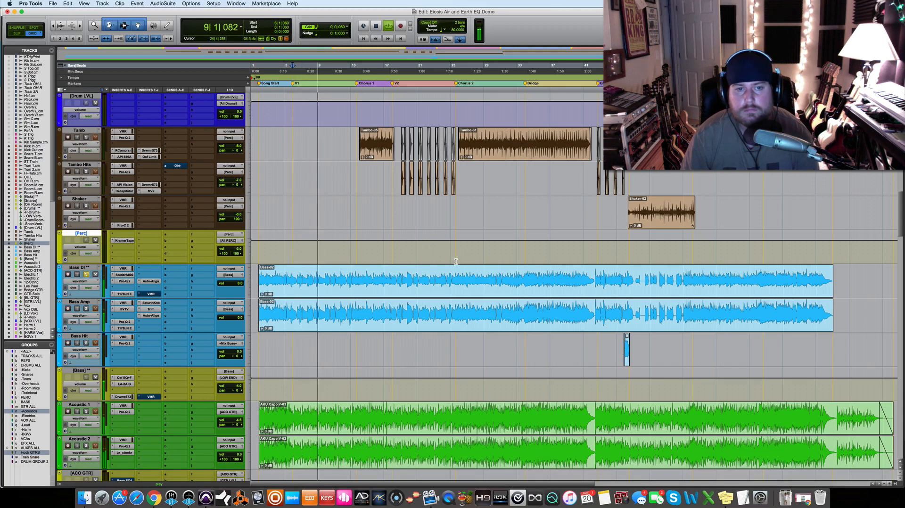
key("space")
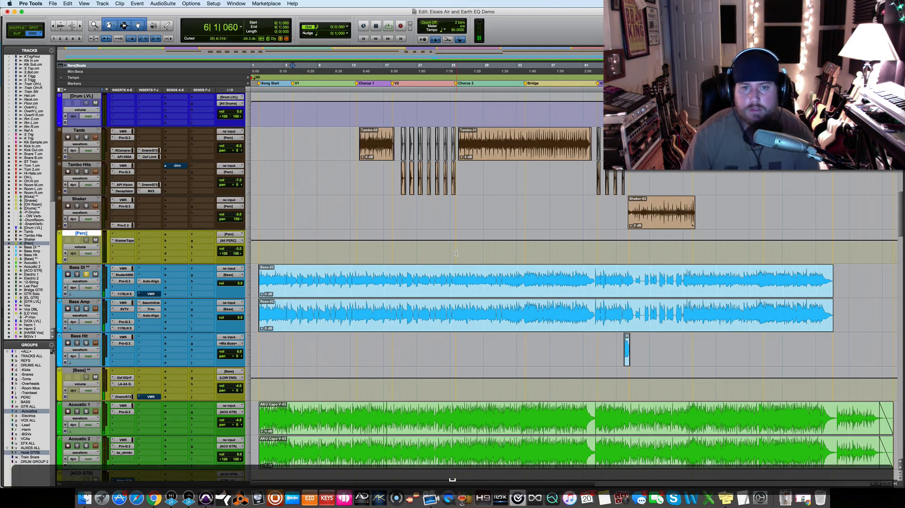
Play the bass from just before Chorus 2 and open the Bass DI track's Virtual Mix Rack.
left_click(456, 253)
key("space")
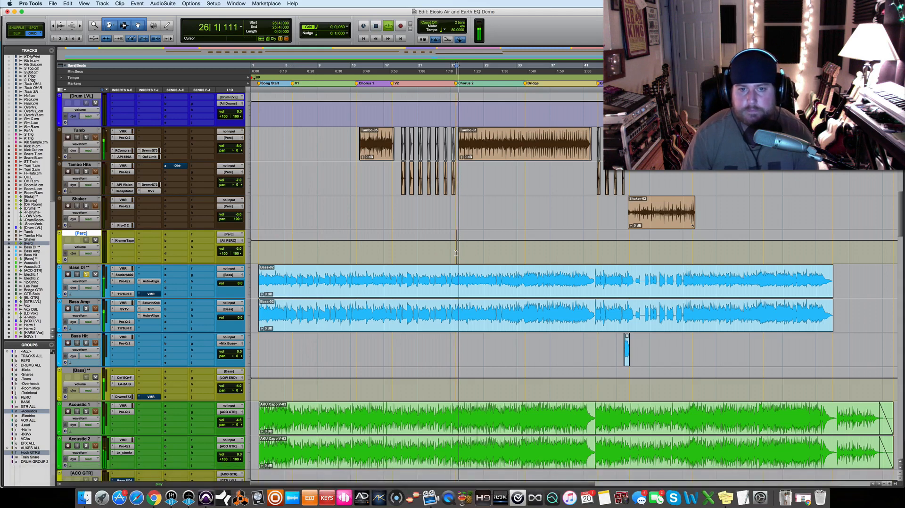
left_click(151, 294)
left_click_drag(432, 213, 417, 226)
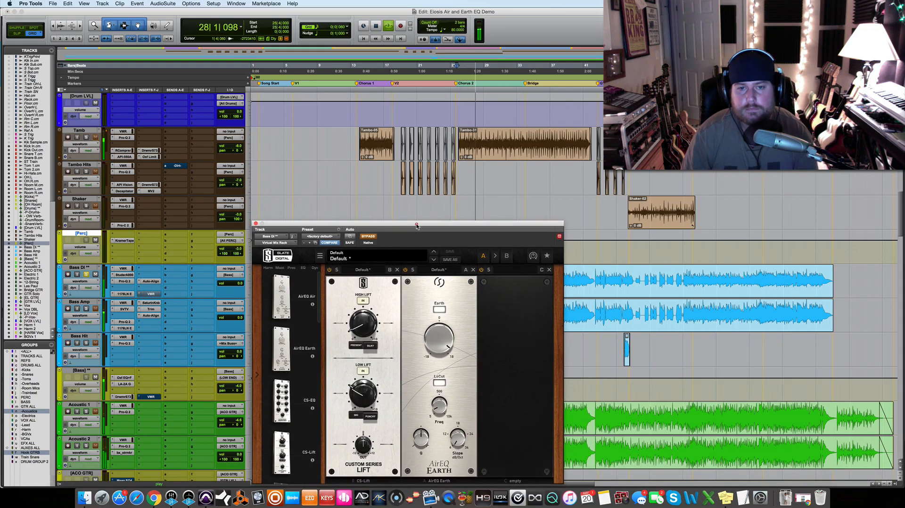
key("space")
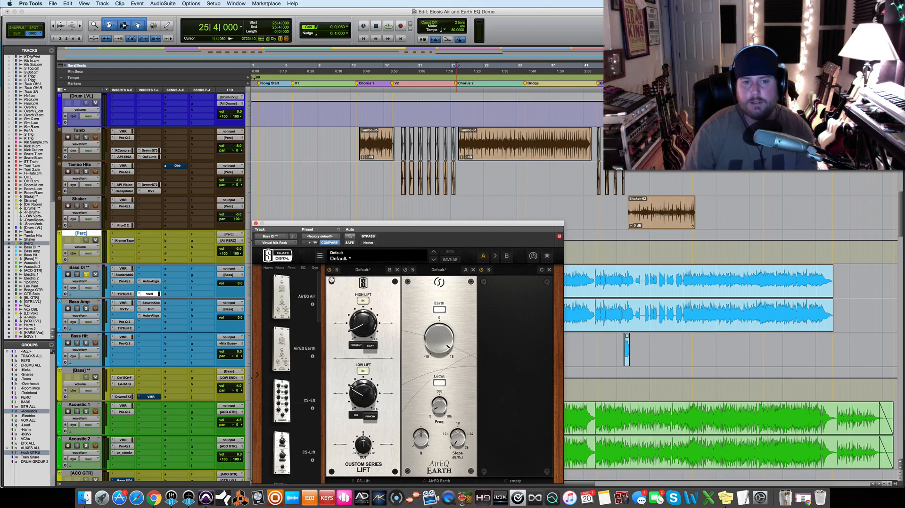
Play the soloed Bass DI again, bypassing and re-enabling its Virtual Mix Rack for comparison, and stop playback.
key("space")
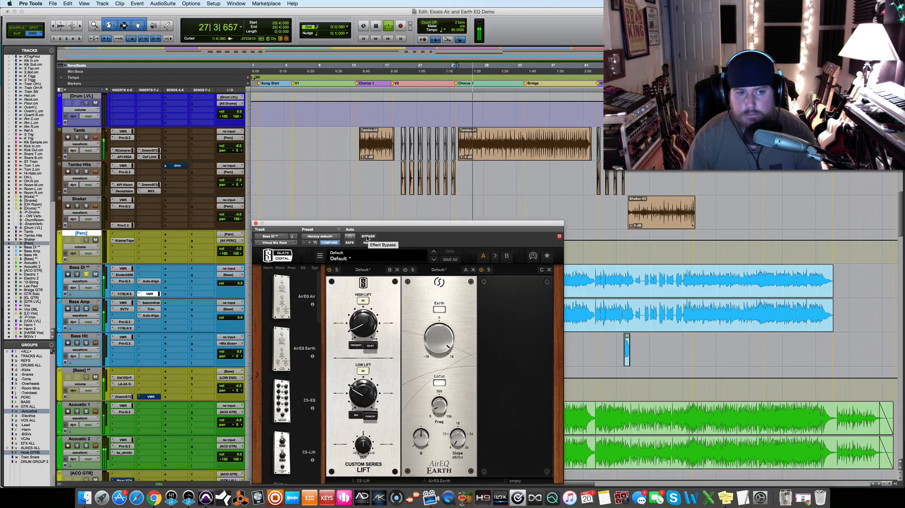
left_click(367, 238)
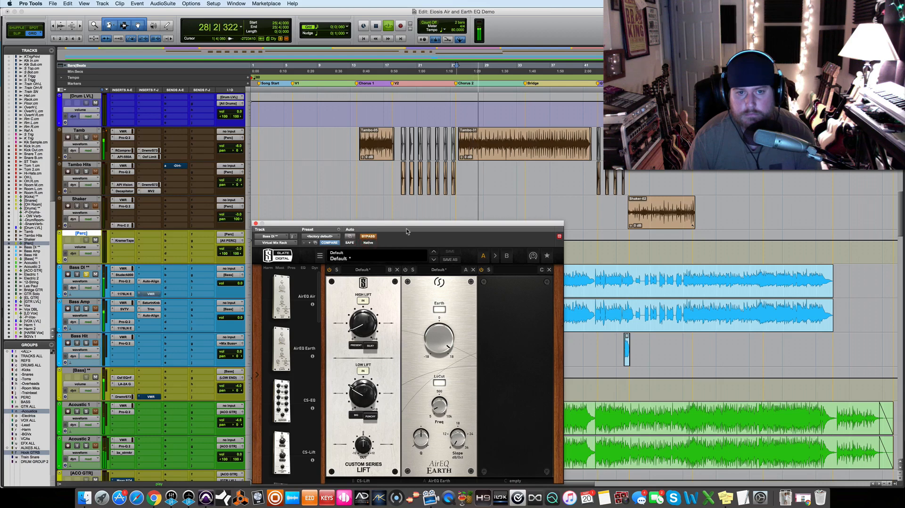
left_click(368, 237)
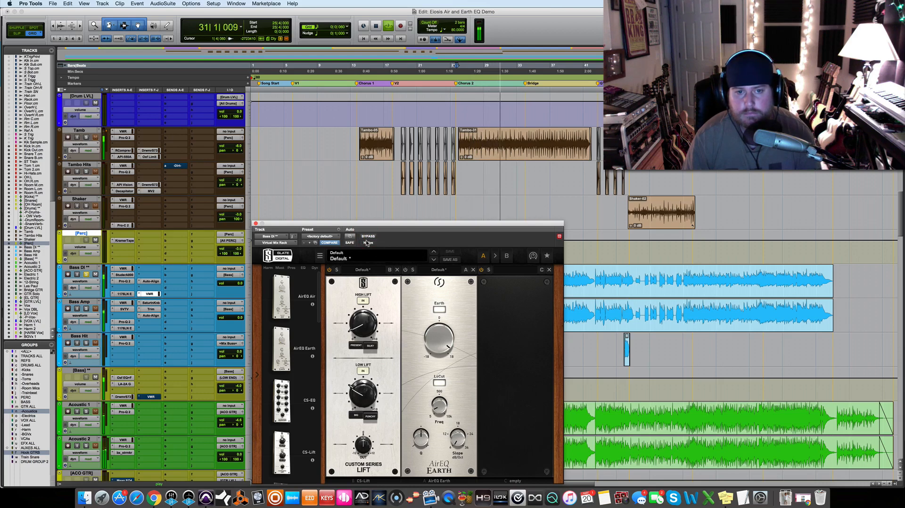
key("space")
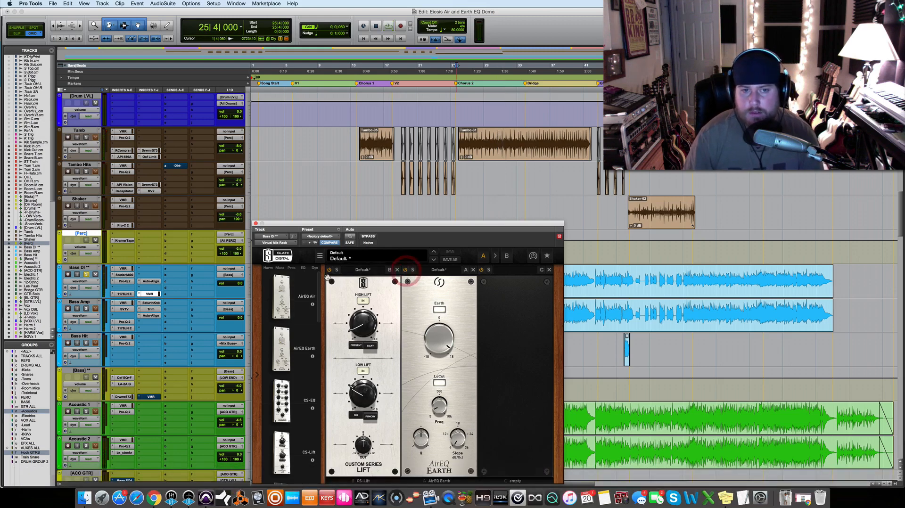
Play the Bass DI with the Earth gain reset to 0.00 dB, and raise the gain back to a strong boost.
key("space")
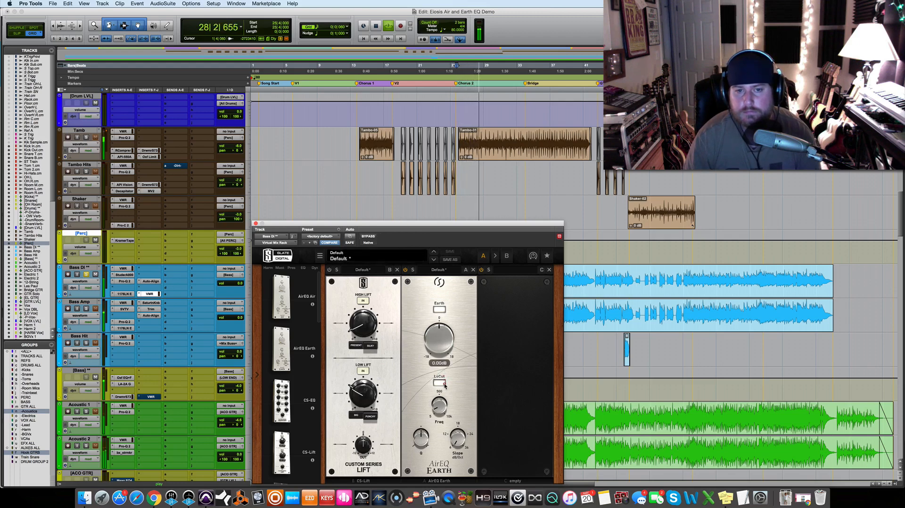
left_click(437, 345, "alt")
left_click_drag(437, 344, 434, 300)
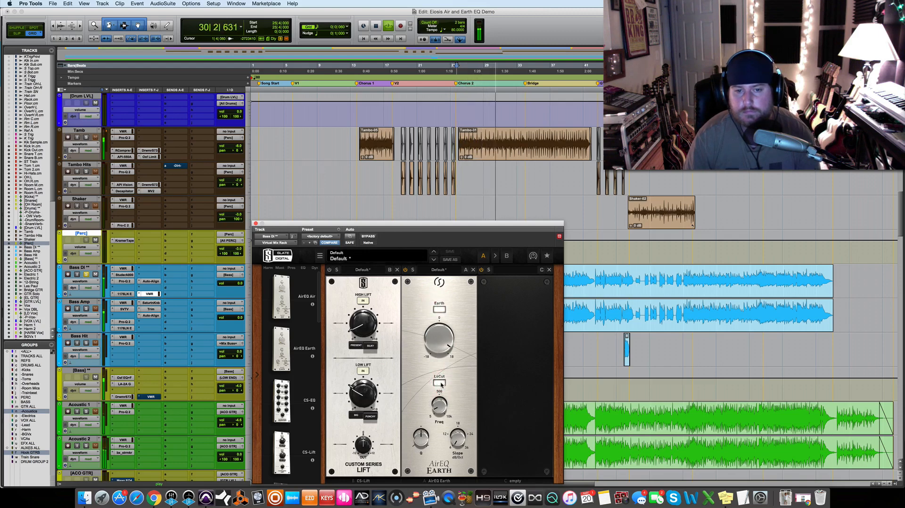
mouse_move(437, 405)
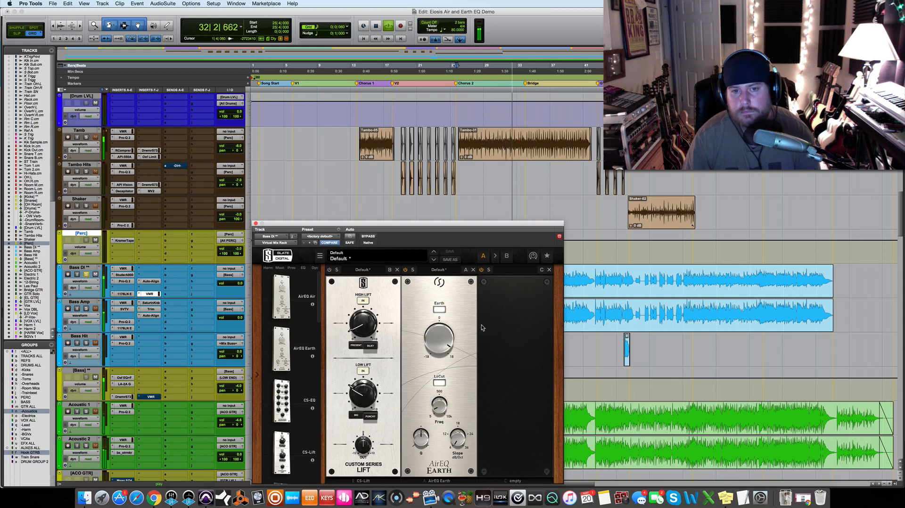
Toggle the Custom Series Lift module for comparison, stop playback, and close the Bass DI rack.
left_click(329, 270)
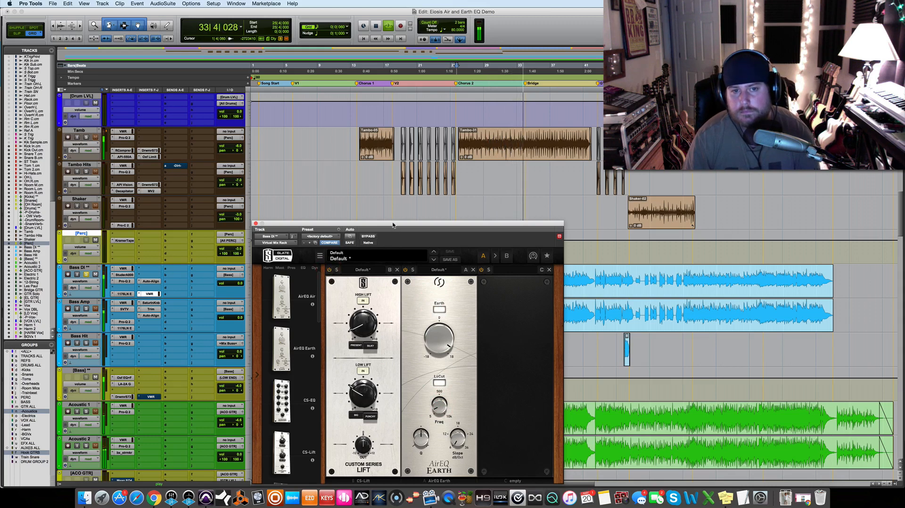
key("space")
key("super+w")
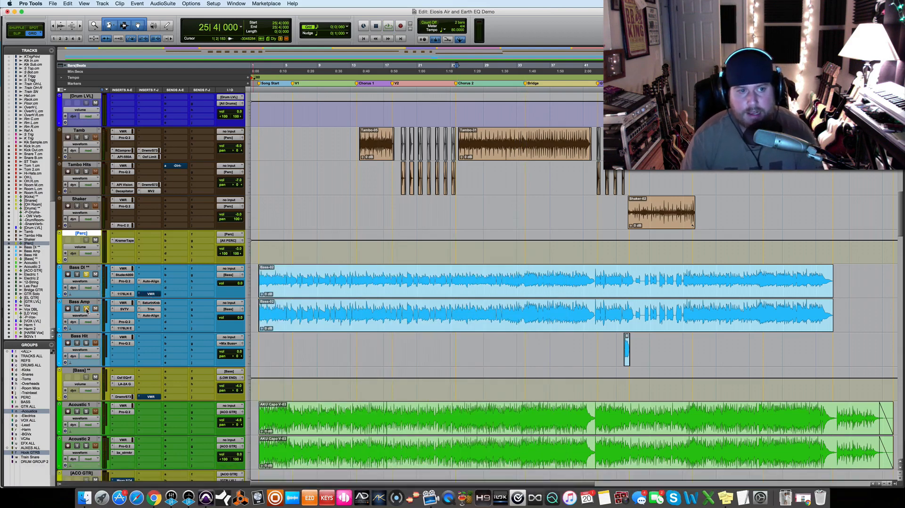
Open the Bass bus's Virtual Mix Rack, move AirEQ Earth ahead of AirEQ Air, and start playback with the rack bypassed.
left_click(149, 397)
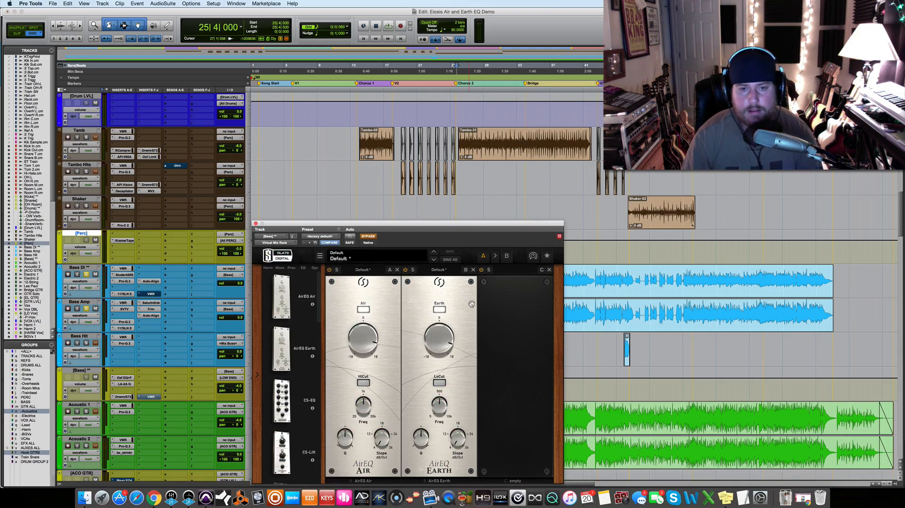
left_click_drag(454, 312, 374, 317)
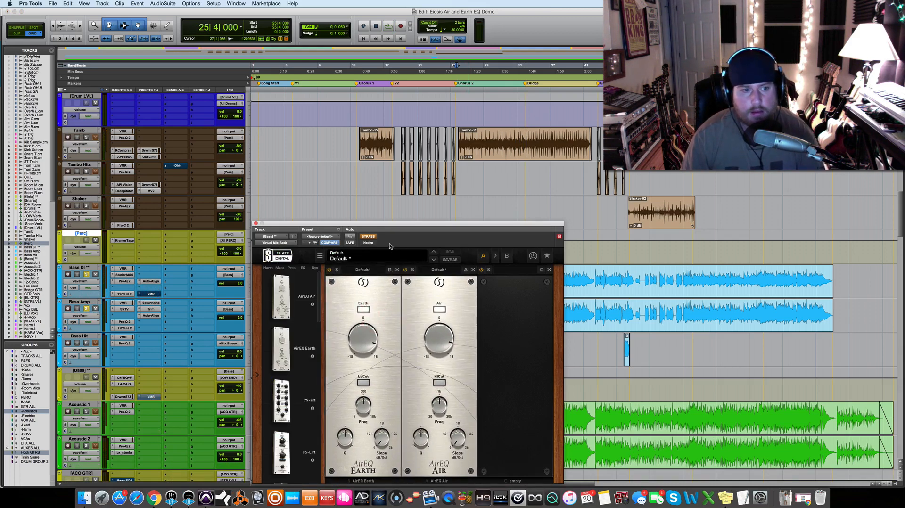
left_click_drag(378, 226, 380, 225)
key("space")
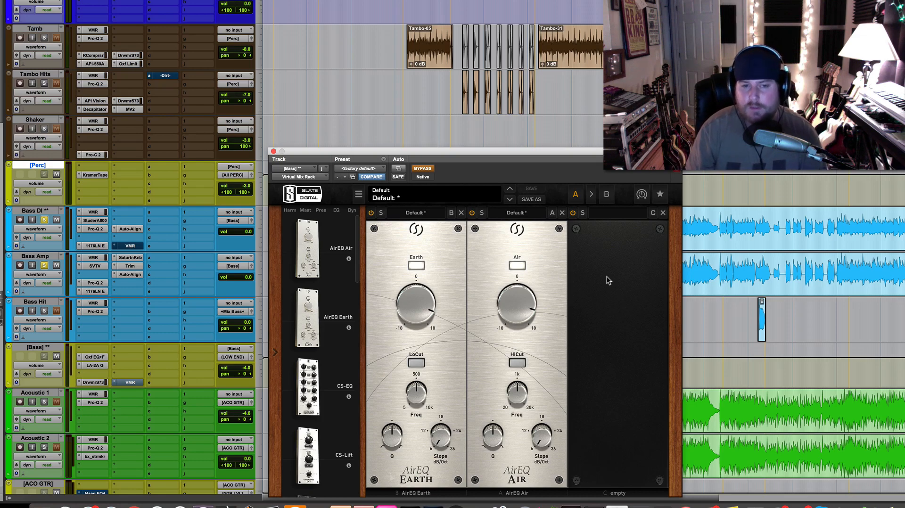
Re-enable the Bass bus's Virtual Mix Rack, play the soloed basses while toggling its bypass, and toggle the AirEQ Earth and Air modules.
left_click(424, 168)
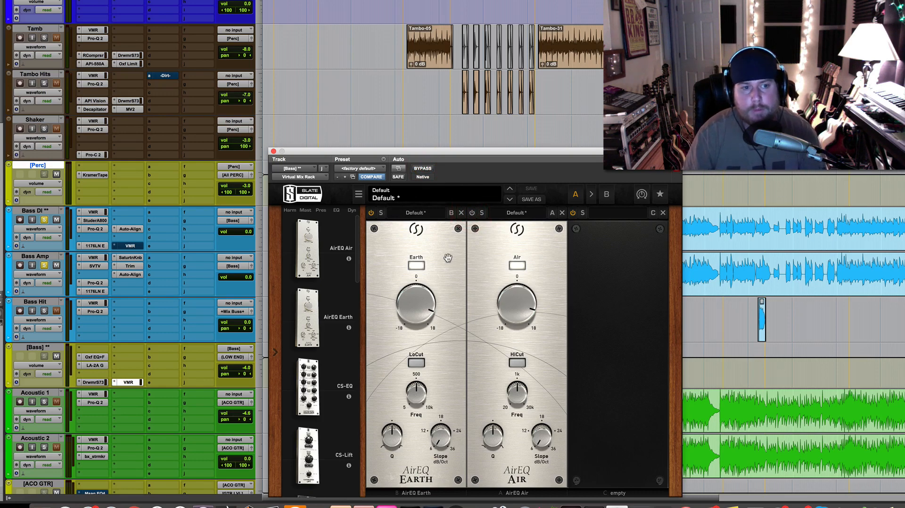
key("space")
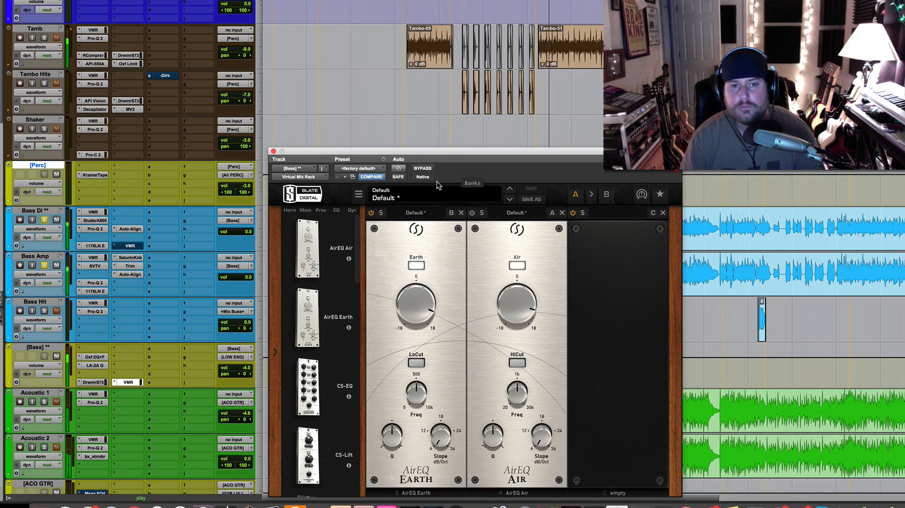
left_click(423, 169)
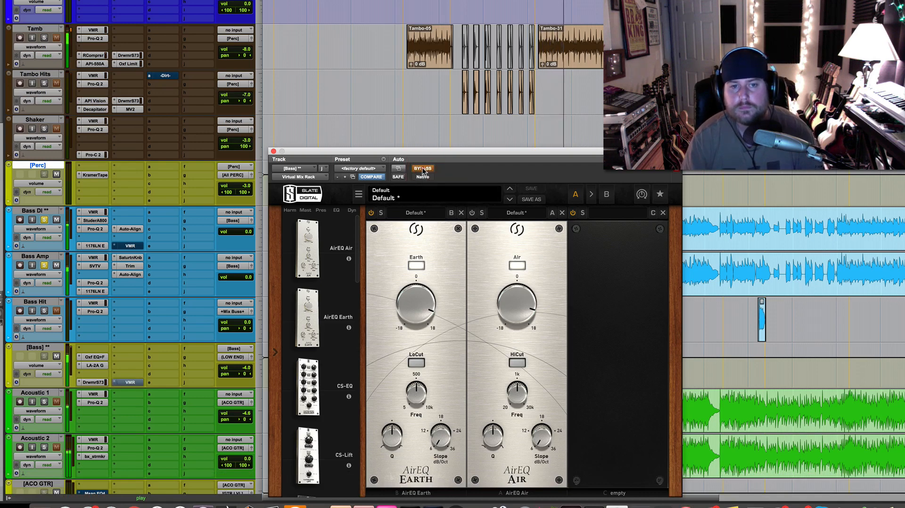
left_click(423, 170)
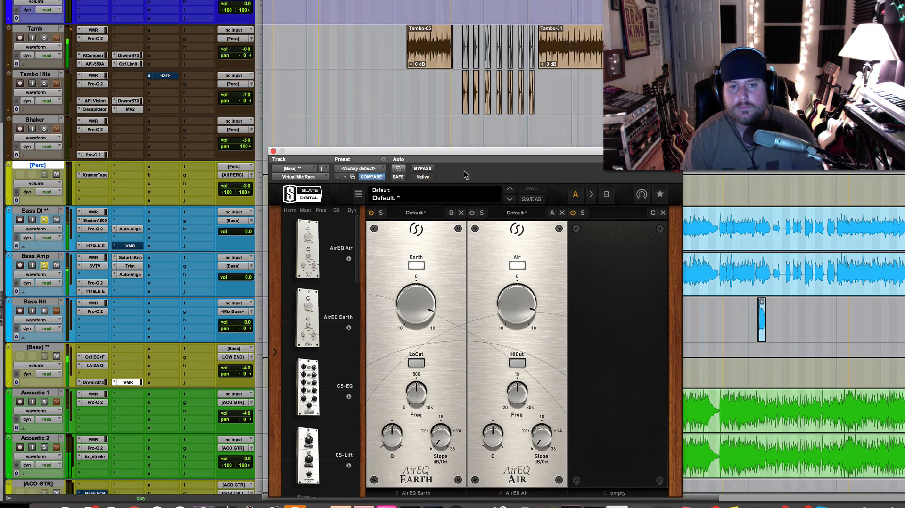
left_click(371, 213)
left_click(472, 214)
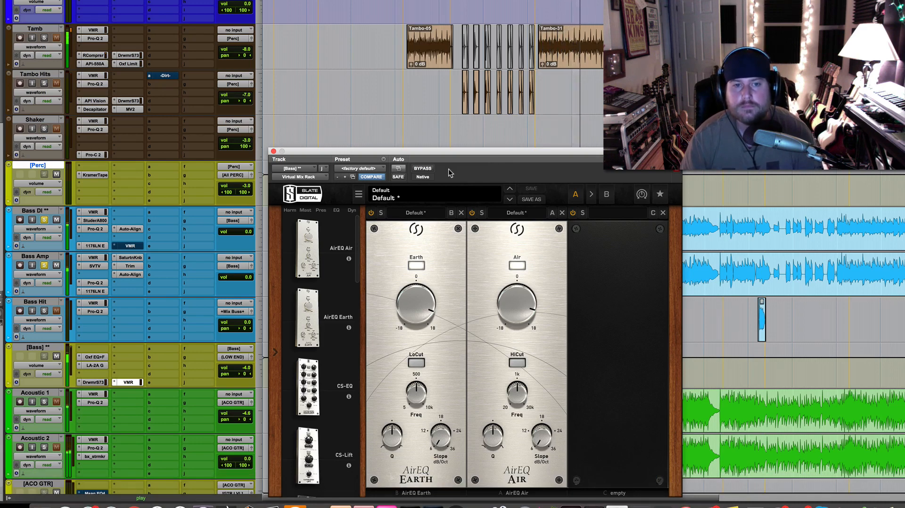
Bypass and re-enable the whole Bass bus rack repeatedly for comparison, stop playback, and close the rack.
left_click(422, 169)
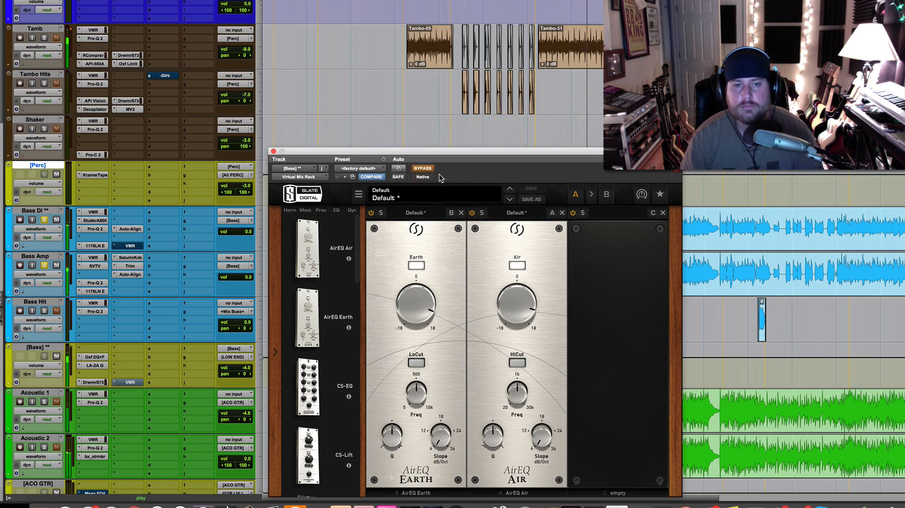
left_click(424, 169)
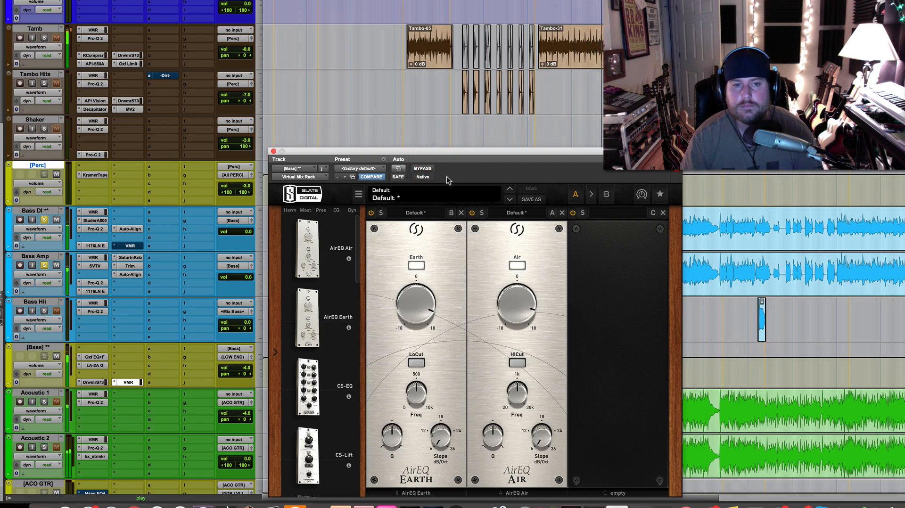
left_click(423, 169)
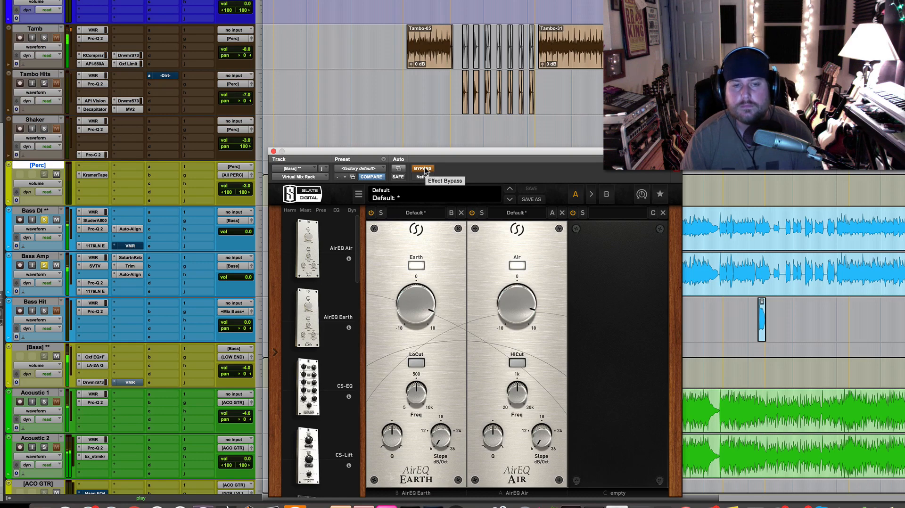
left_click(424, 169)
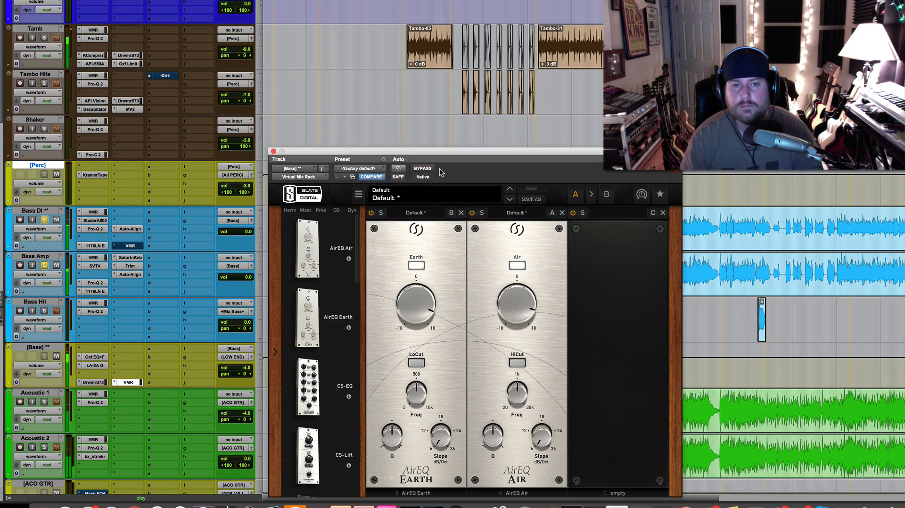
left_click(424, 169)
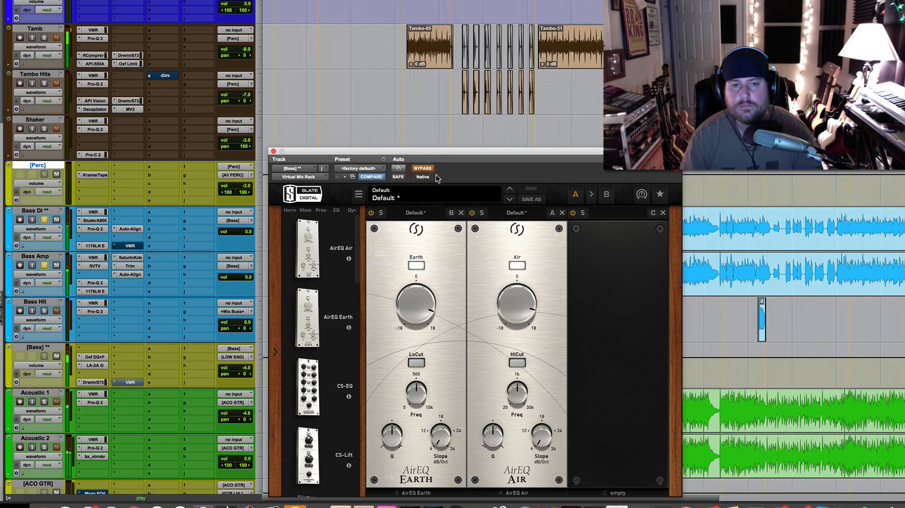
left_click(428, 169)
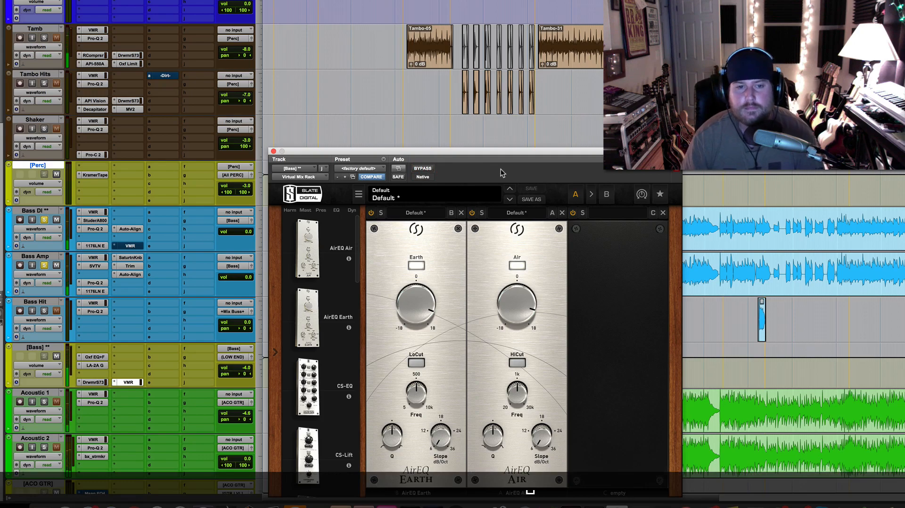
left_click(274, 151)
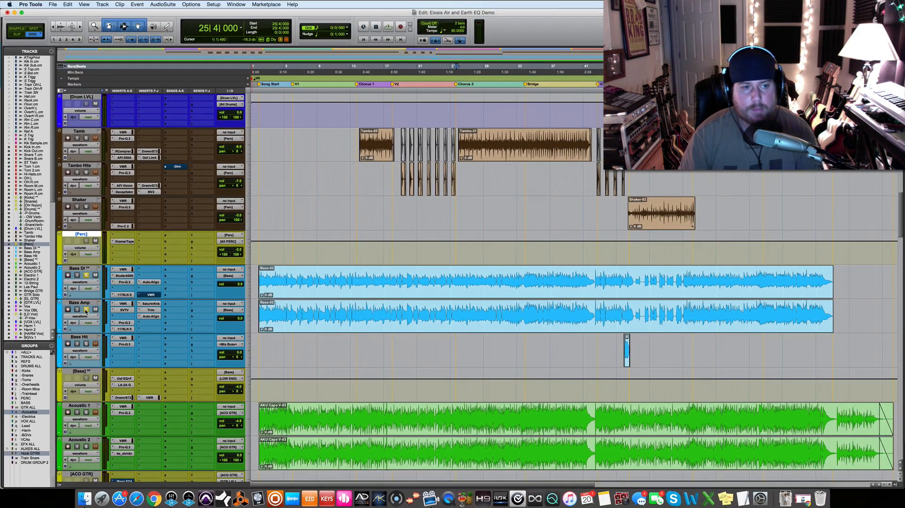
Solo Acoustic 1 and 2 and play them from bar 54 with the ACO GTR bus's Virtual Mix Rack bypassed, and stop playback.
scroll(256, 268, "down", 4)
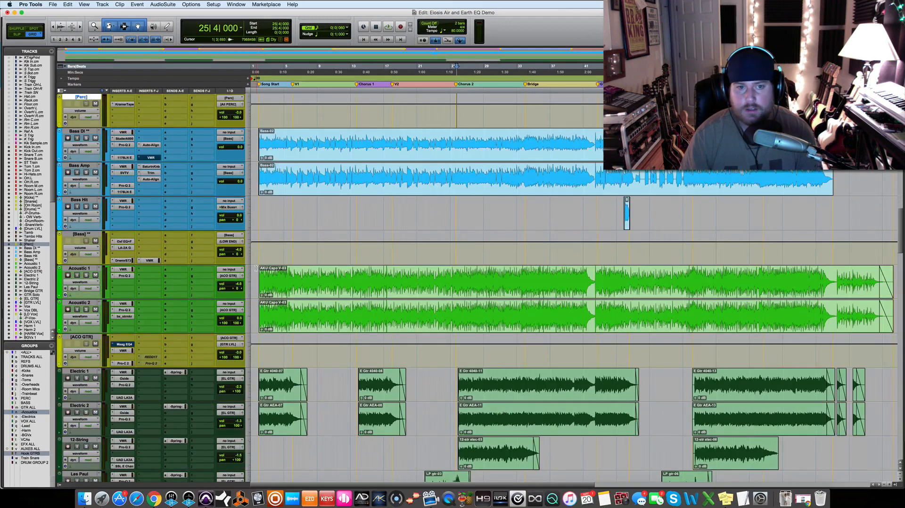
left_click(86, 309)
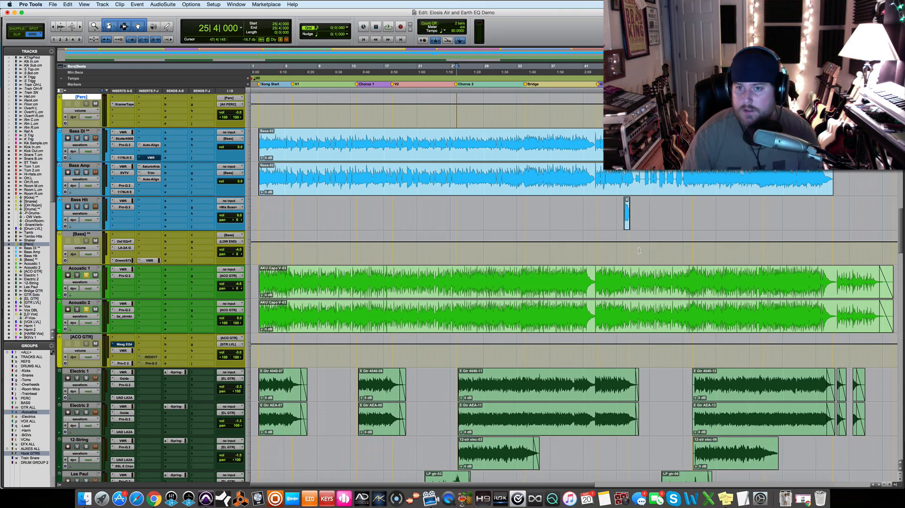
left_click(694, 250)
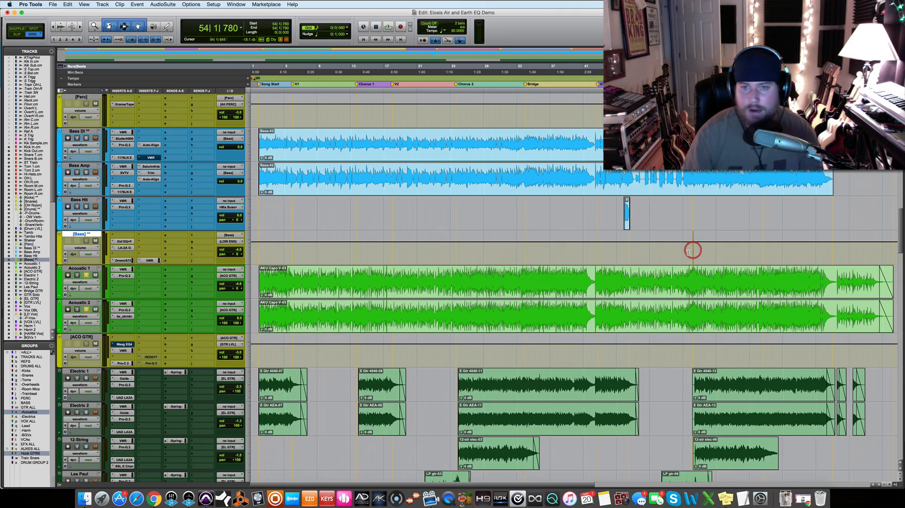
left_click(124, 351, "super")
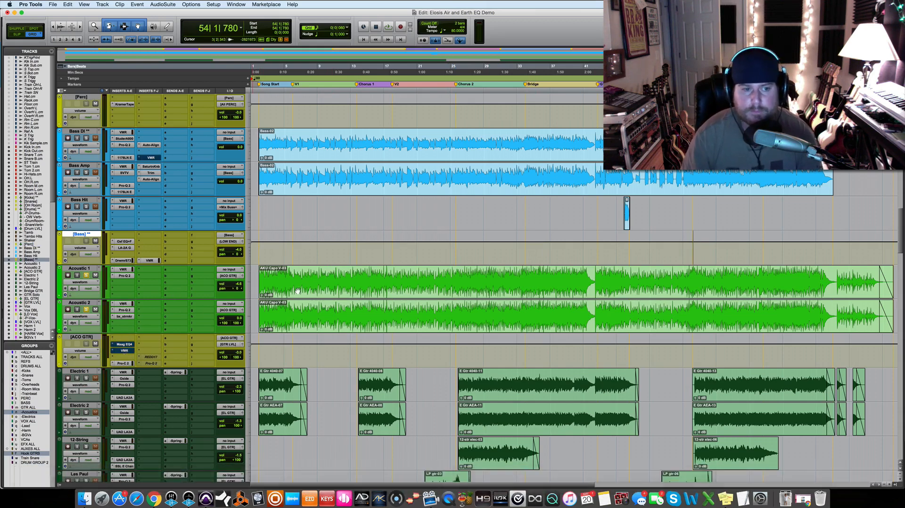
key("space")
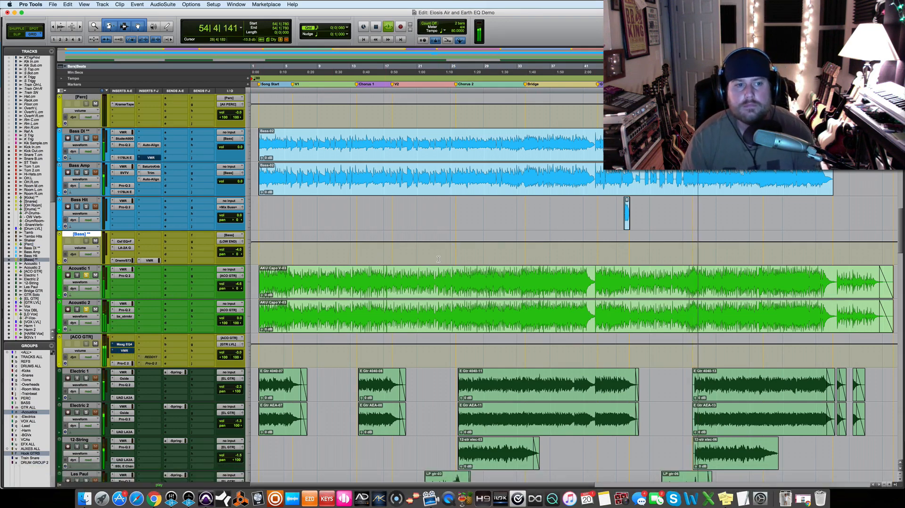
scroll(422, 259, "down", 3)
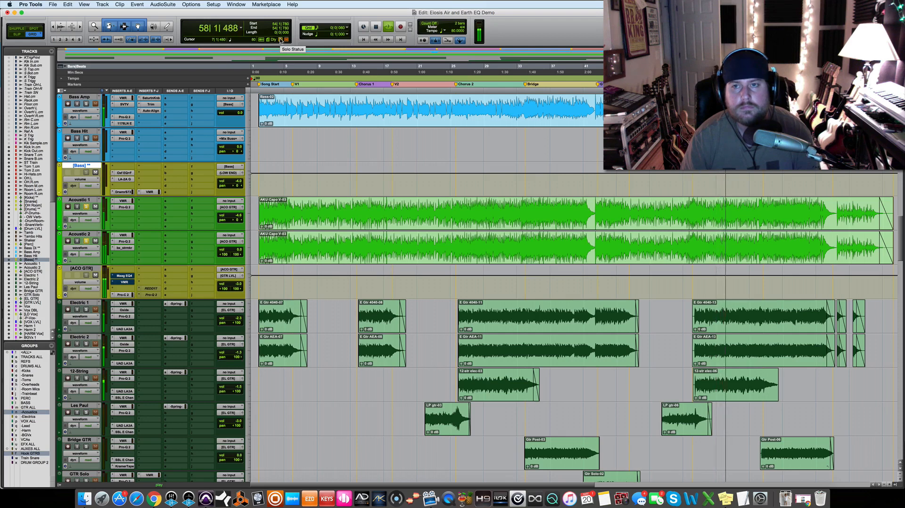
key("space")
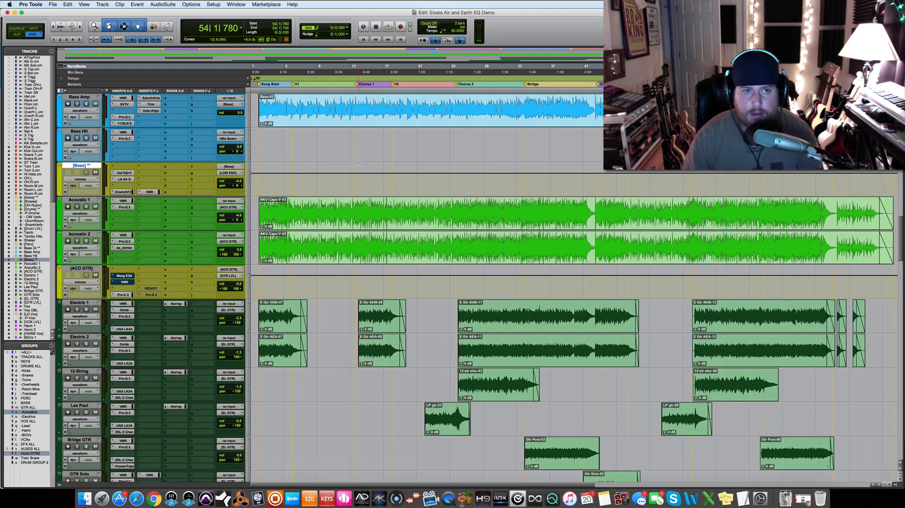
Play the full unsoloed mix from bar 54 with the acoustic guitar rack still bypassed, and stop playback.
key("space")
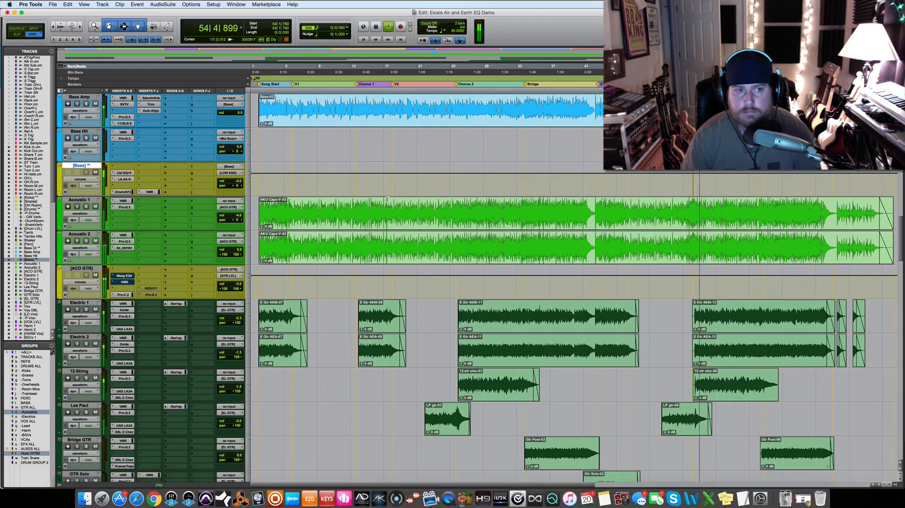
scroll(388, 200, "down", 15)
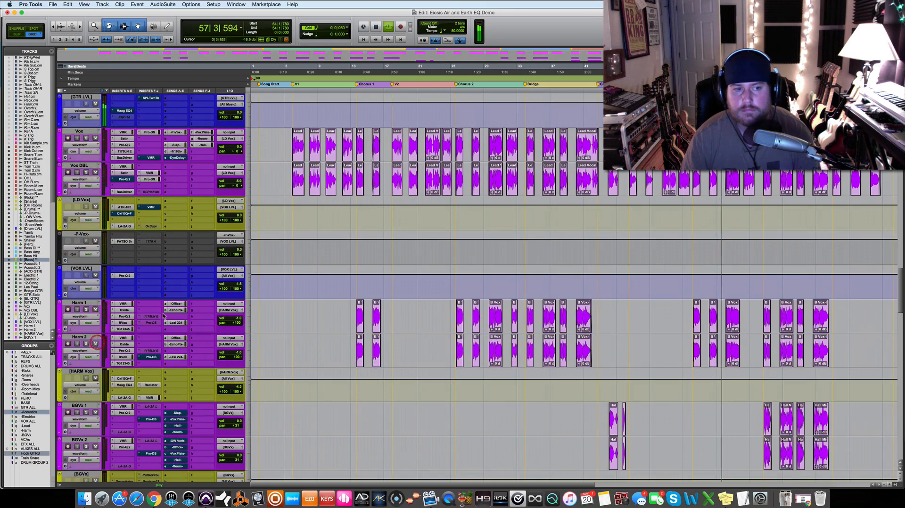
scroll(306, 276, "up", 8)
scroll(306, 276, "down", 2)
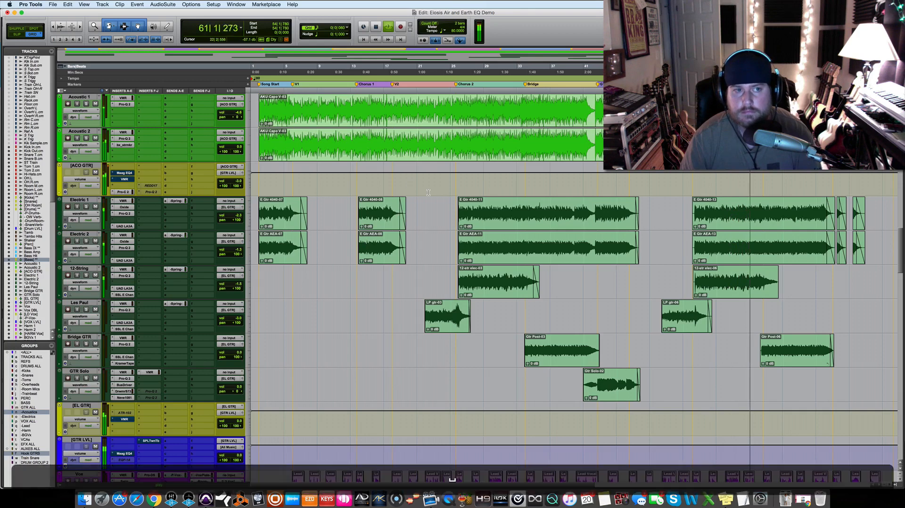
key("space")
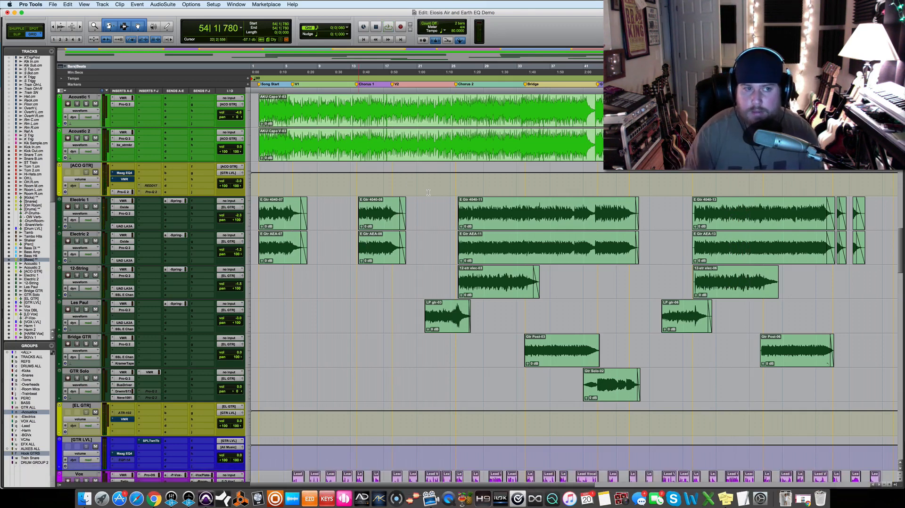
Open the ACO GTR bus's Virtual Mix Rack and take it out of bypass to hear it in the full mix.
left_click(125, 179)
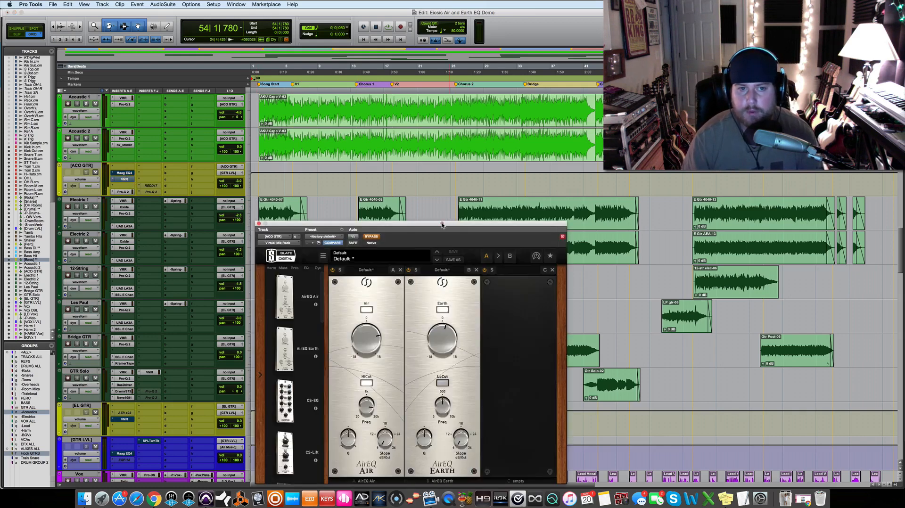
left_click_drag(442, 225, 441, 218)
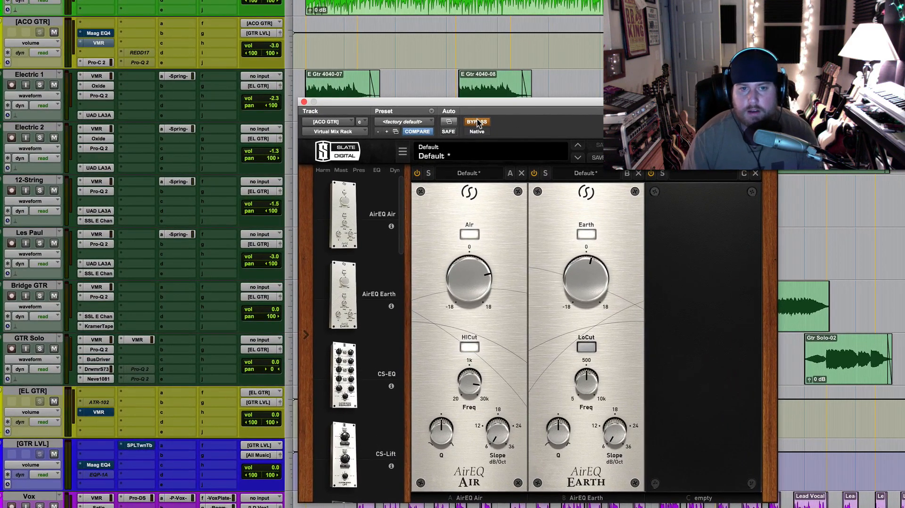
left_click(478, 122)
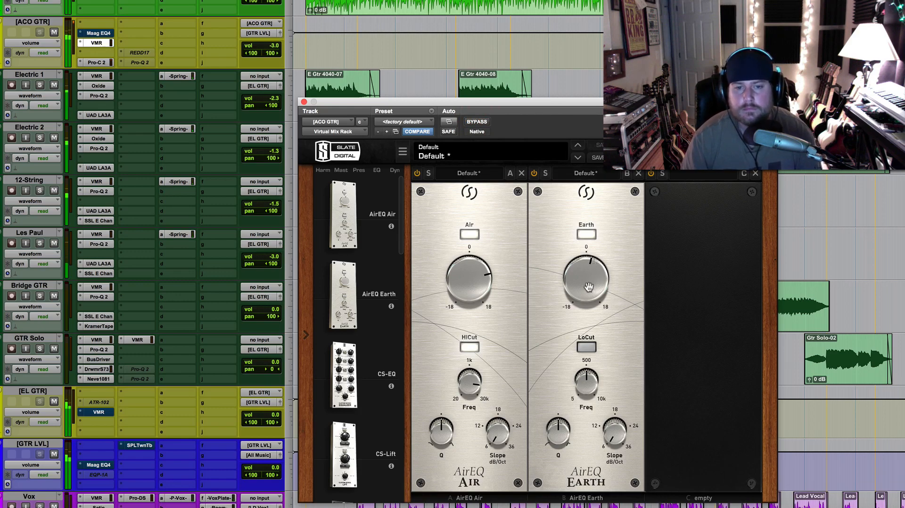
Raise the AirEQ Earth gain slightly on the ACO GTR bus, and bypass and re-enable the rack for comparison.
left_click_drag(589, 287, 589, 285)
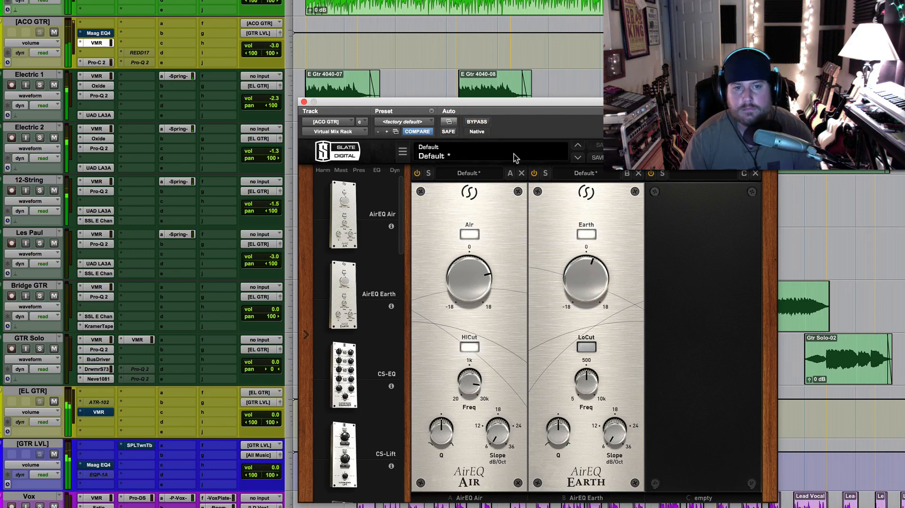
left_click(477, 121)
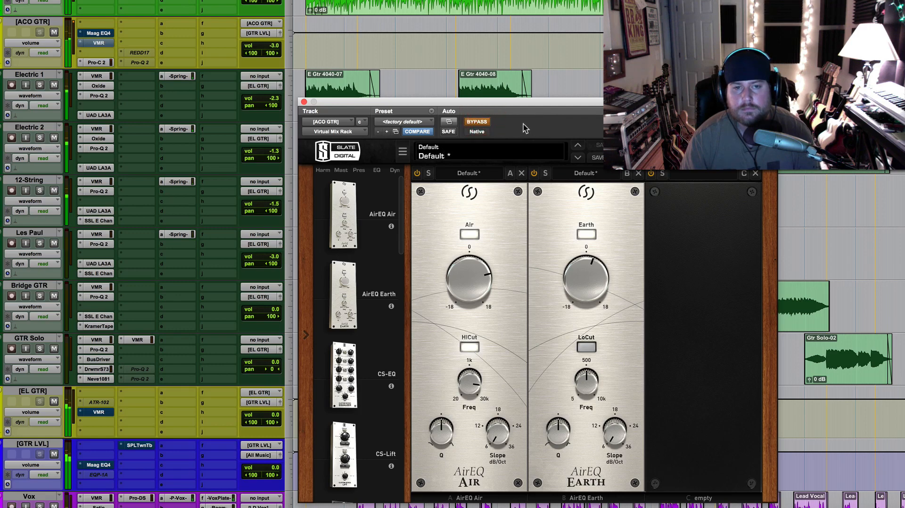
left_click(484, 123)
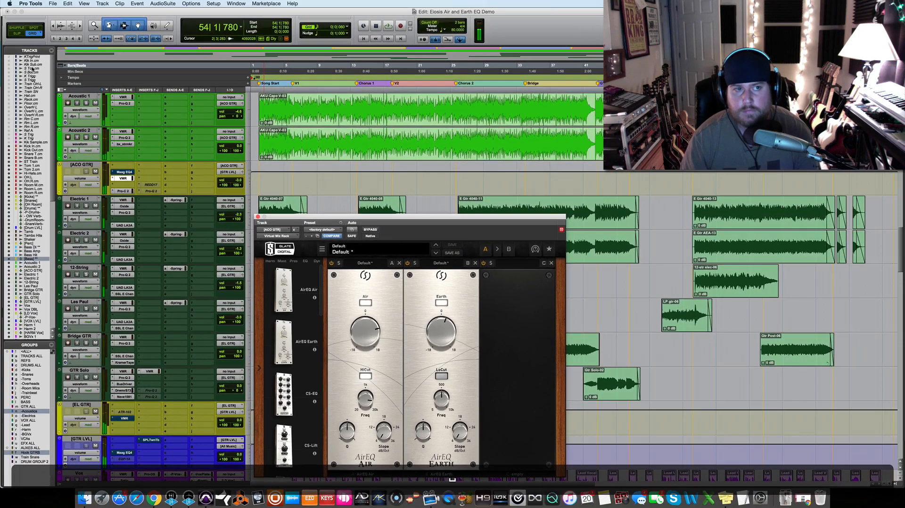
Solo Acoustic 1 and 2, play them with the ACO GTR rack bypassed, re-enable the rack, and stop playback.
left_click(86, 103)
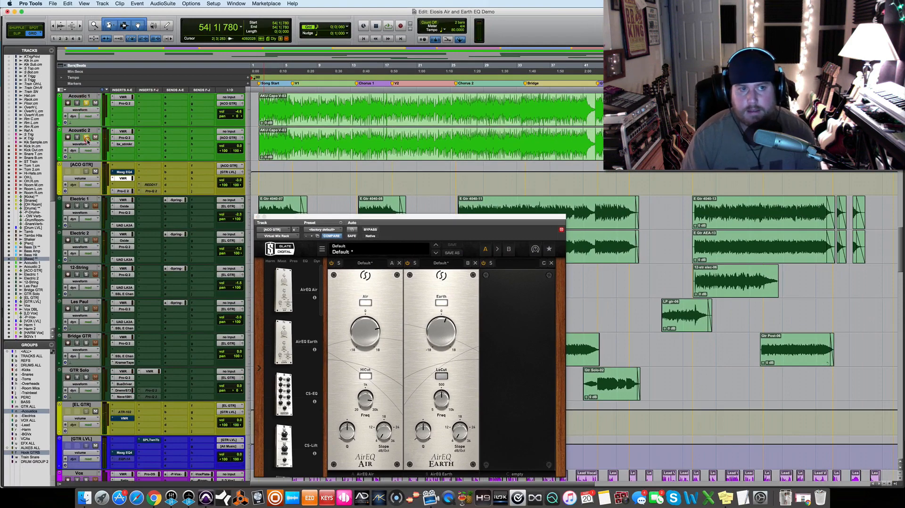
left_click(370, 229)
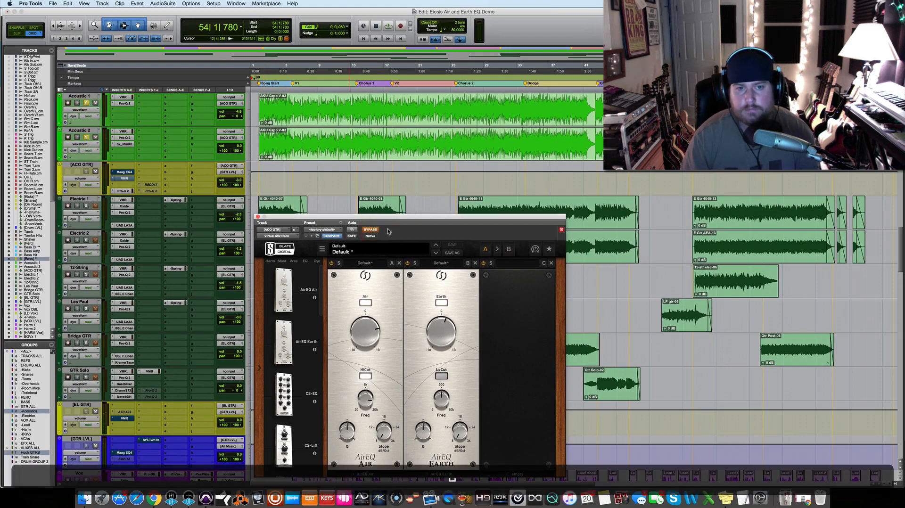
key("space")
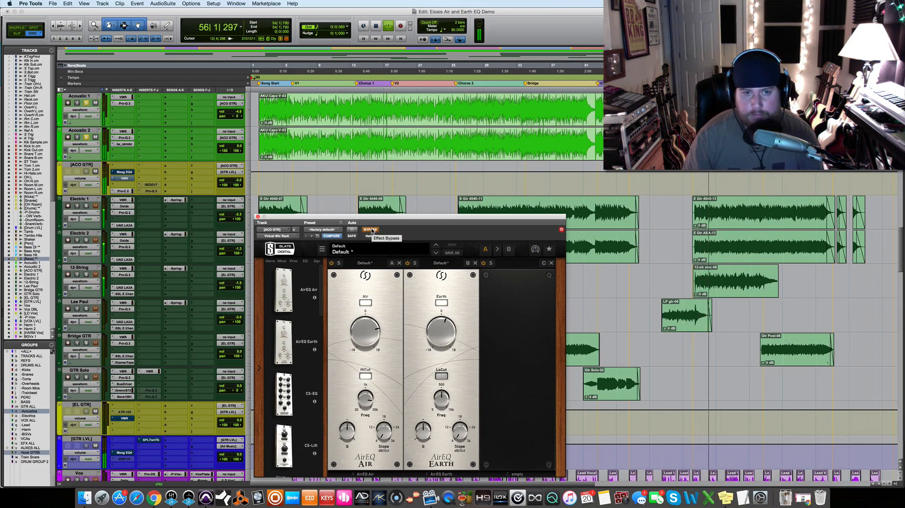
left_click(371, 230)
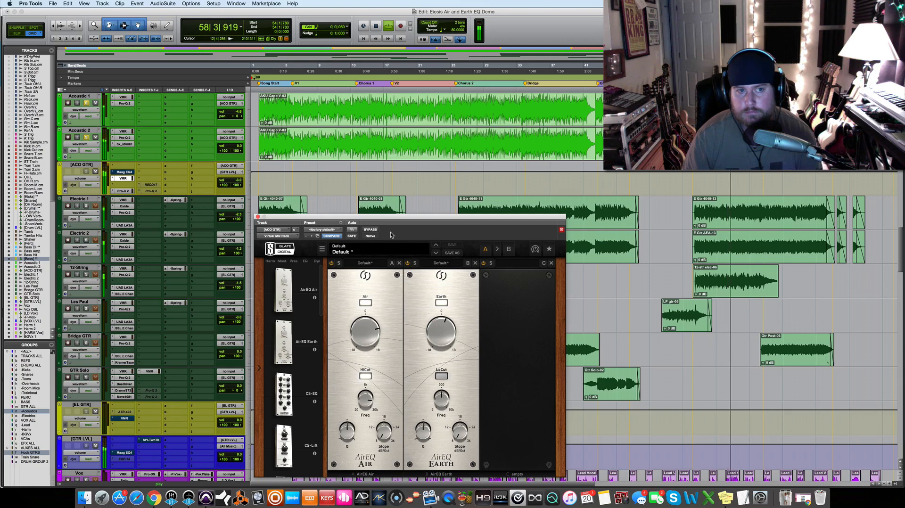
key("space")
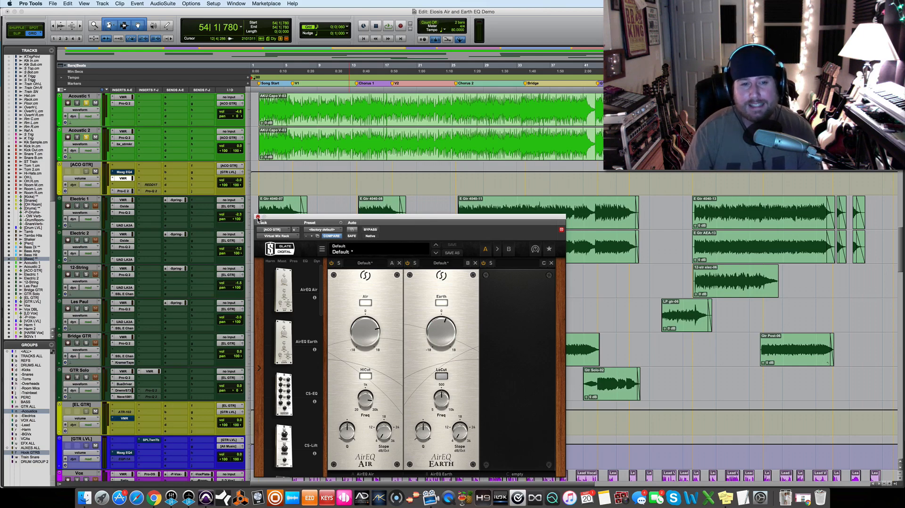
Close the ACO GTR rack, play the soloed Vox track from the start of verse 1, and stop playback.
left_click(258, 218)
scroll(356, 360, "down", 8)
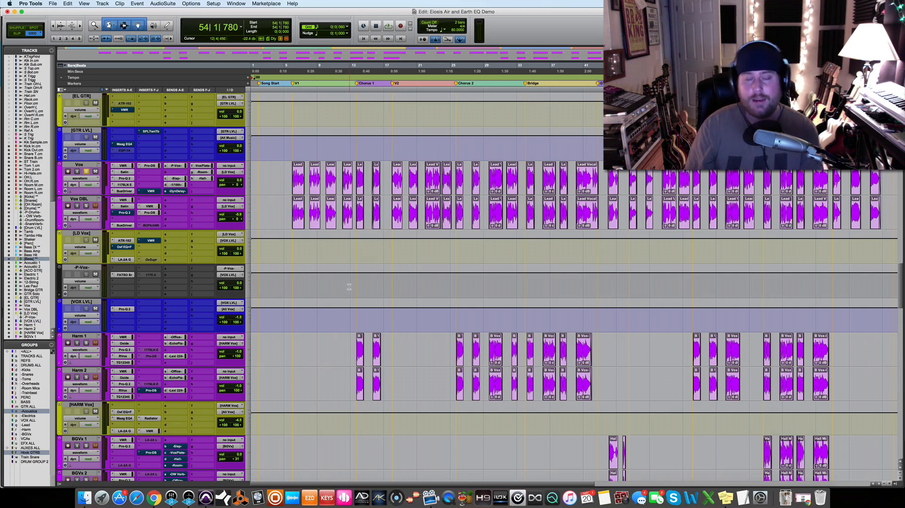
left_click(292, 252)
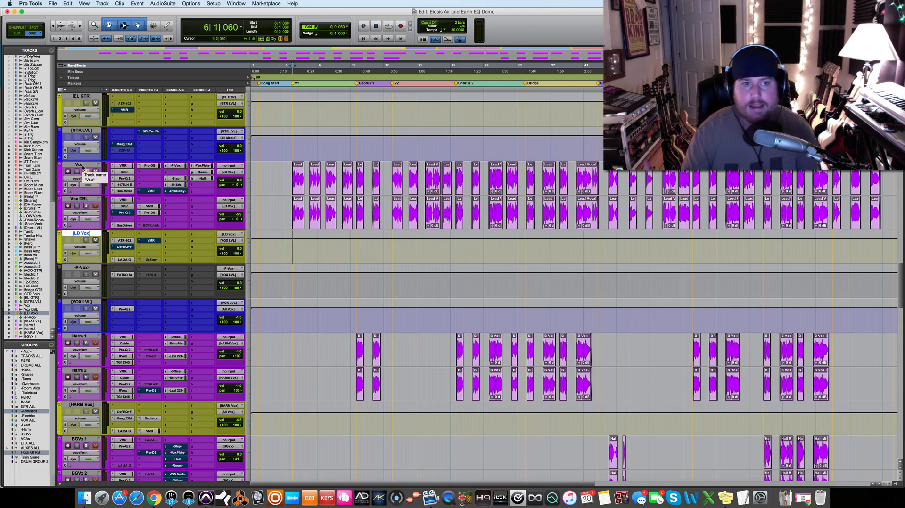
left_click(87, 199)
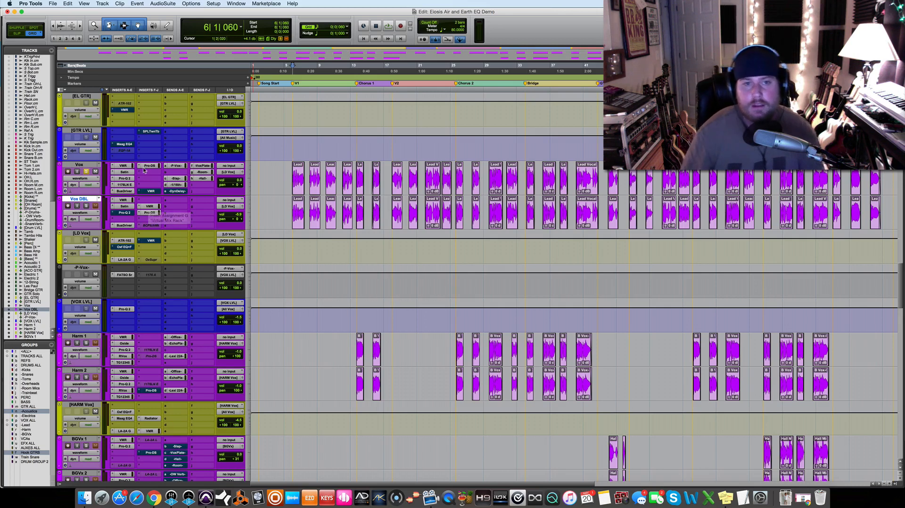
left_click(292, 249)
key("space")
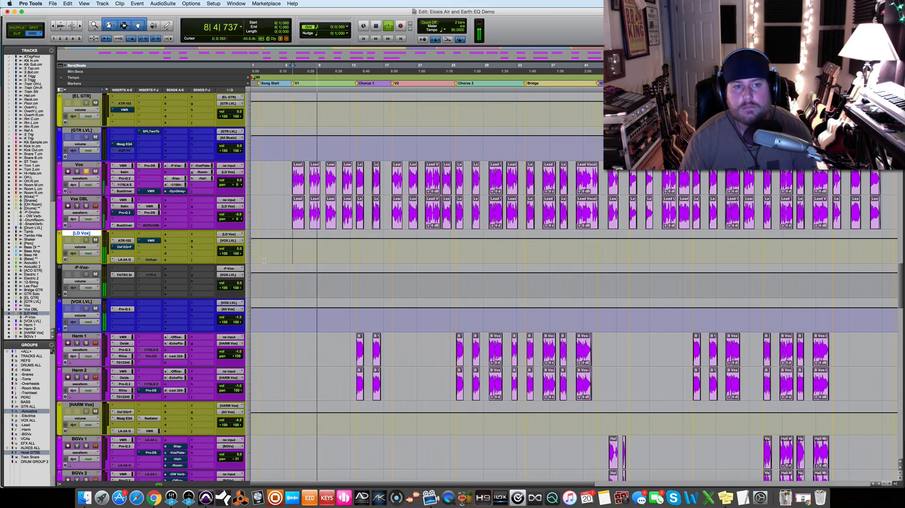
key("space")
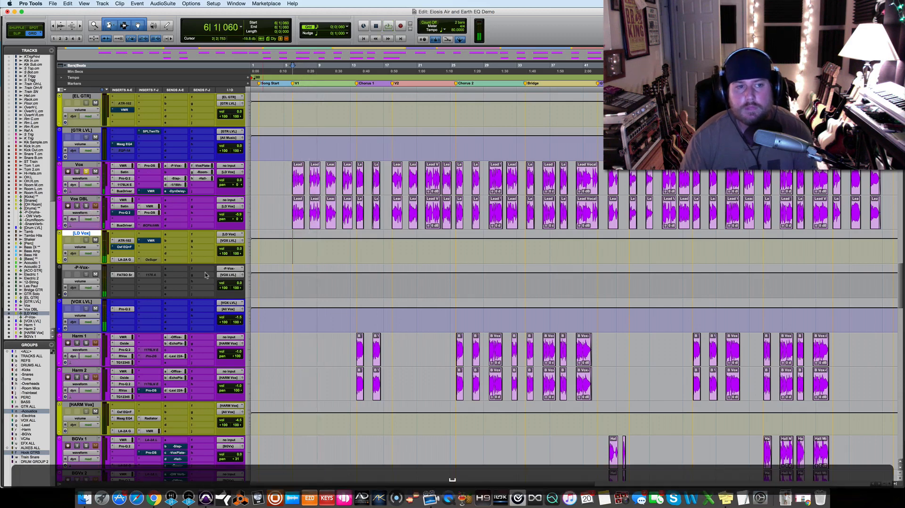
Solo Vox DBL together with Vox, play both from verse 1, open Vox DBL's Virtual Mix Rack, and stop playback.
left_click(86, 206)
key("space")
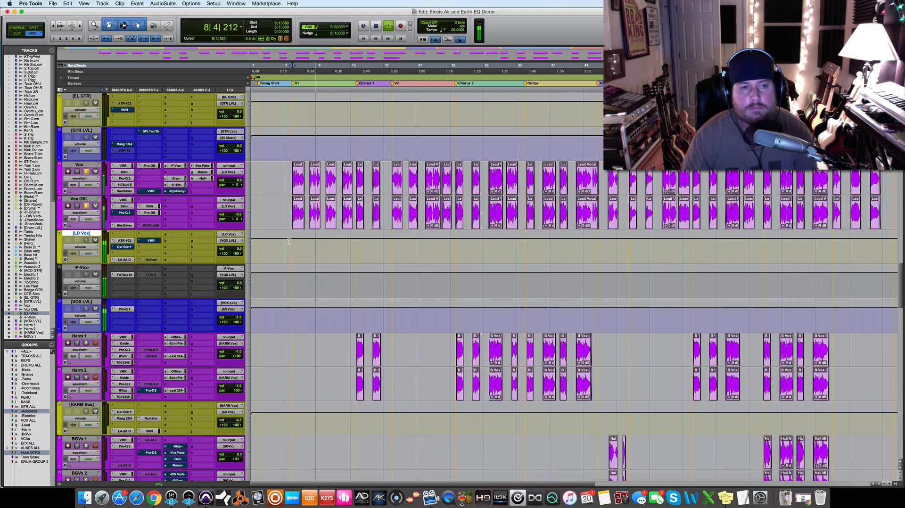
left_click(150, 206)
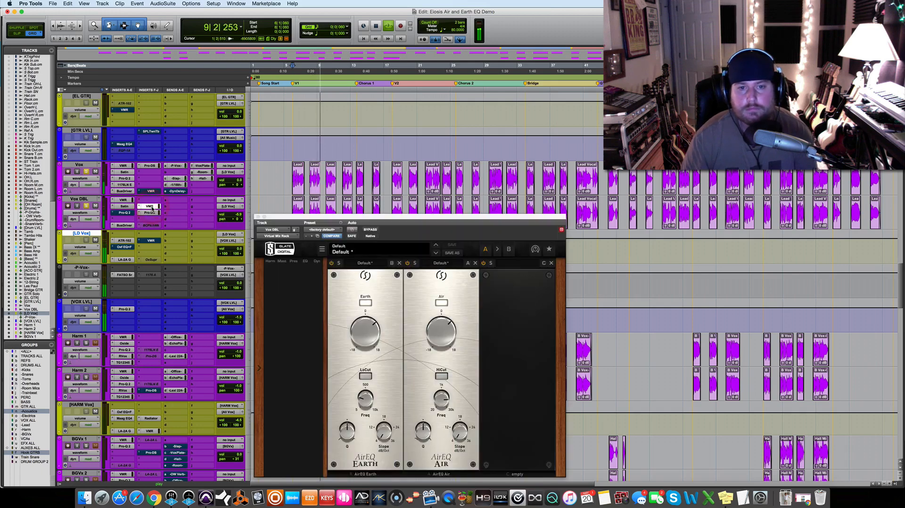
key("space")
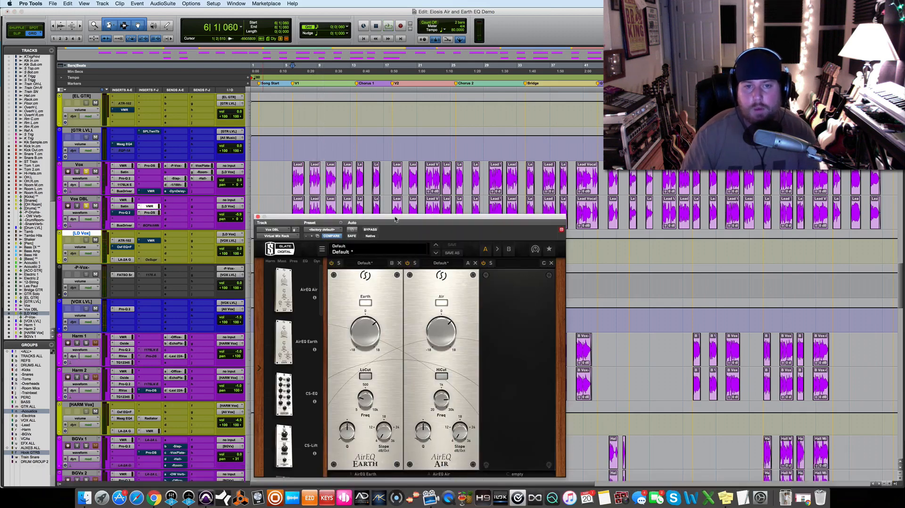
left_click_drag(395, 218, 400, 214)
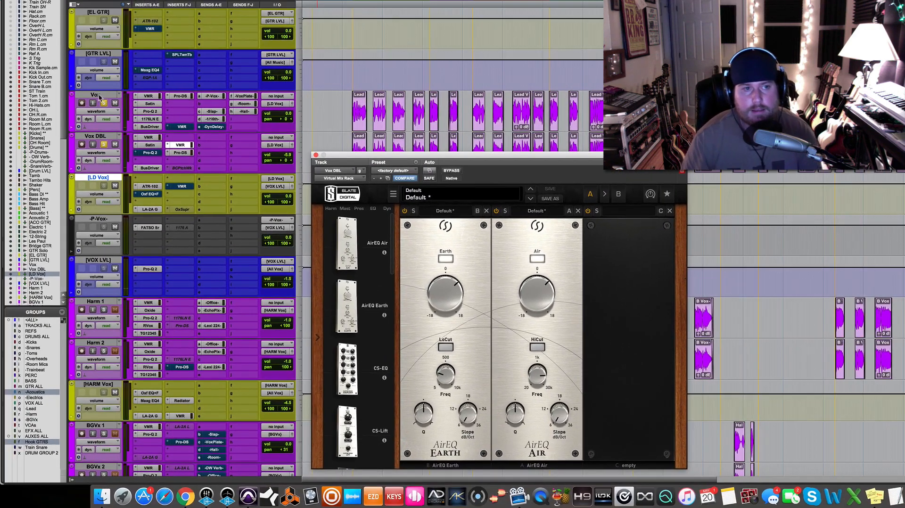
Unsolo Vox and play Vox DBL on its own with its Virtual Mix Rack bypassed.
left_click(86, 171)
left_click(430, 146)
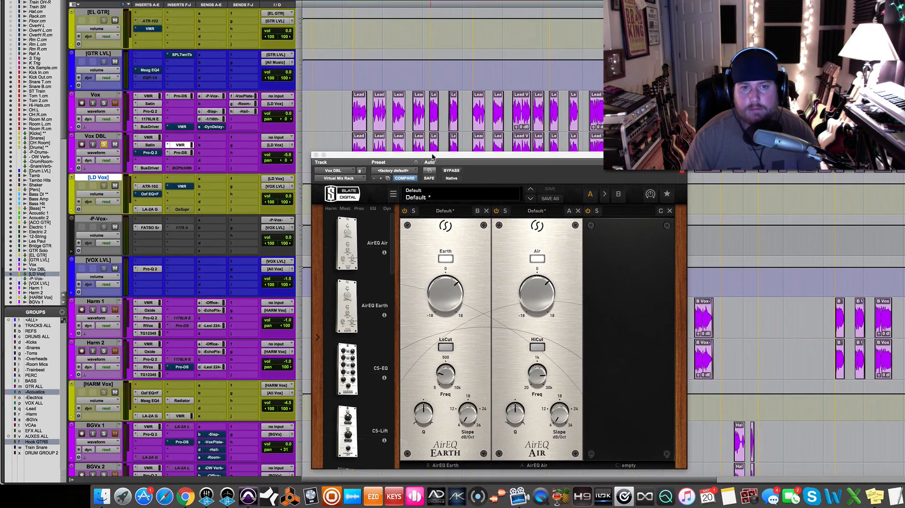
scroll(473, 76, "down", 3)
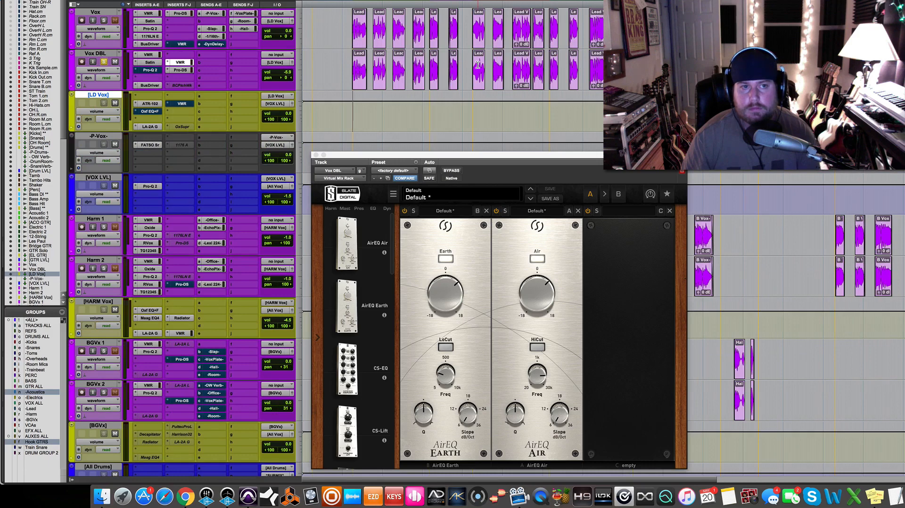
left_click(452, 171)
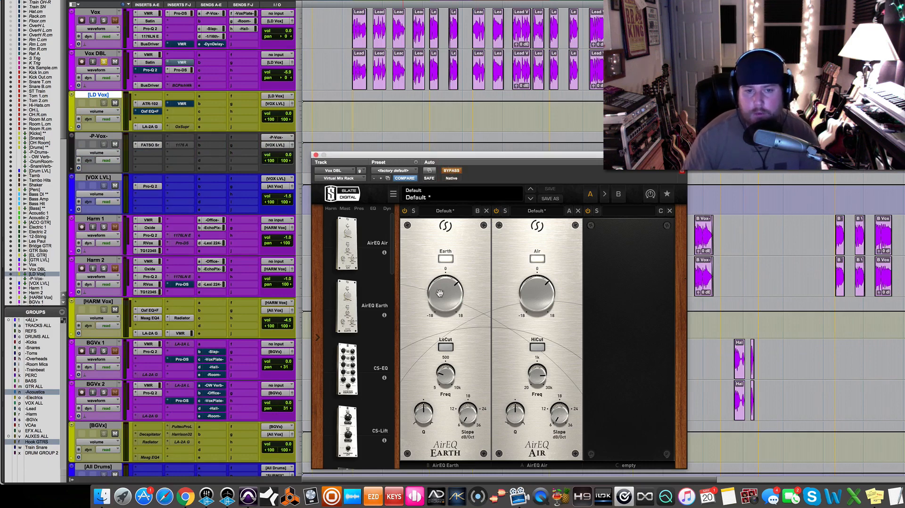
mouse_move(447, 299)
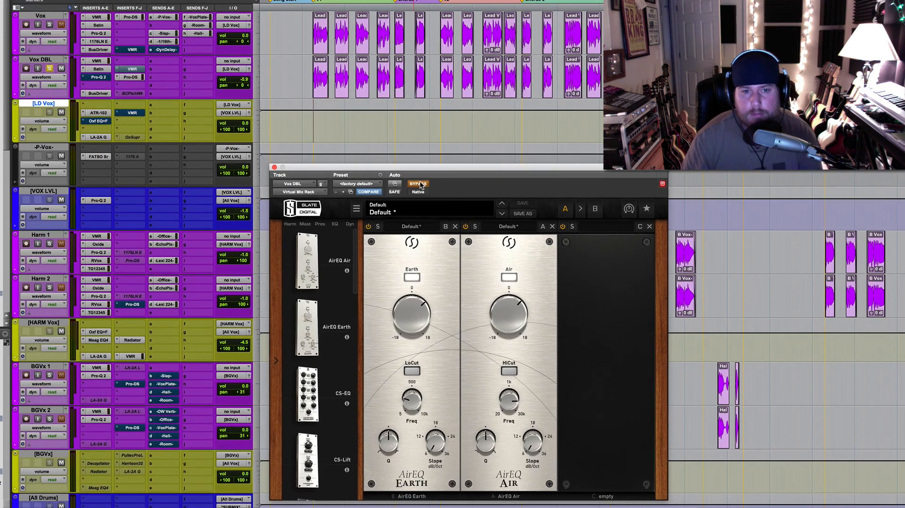
left_click(449, 171)
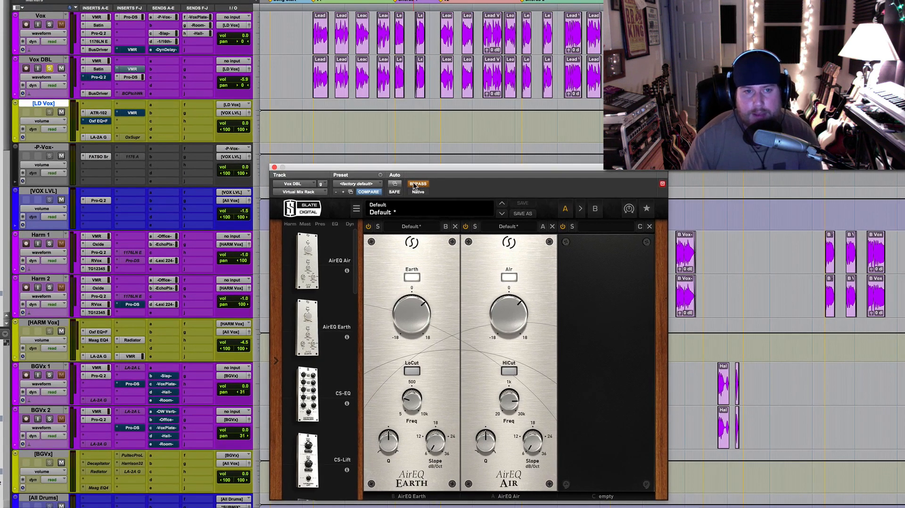
key("space")
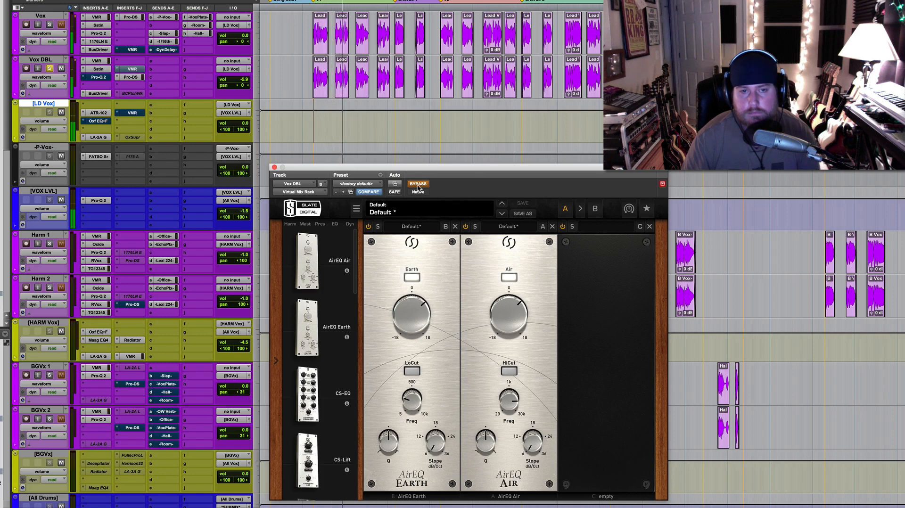
Play Vox DBL from its first clip with the rack re-enabled, toggle bypass on and off for comparison, and stop playback.
left_click(321, 91)
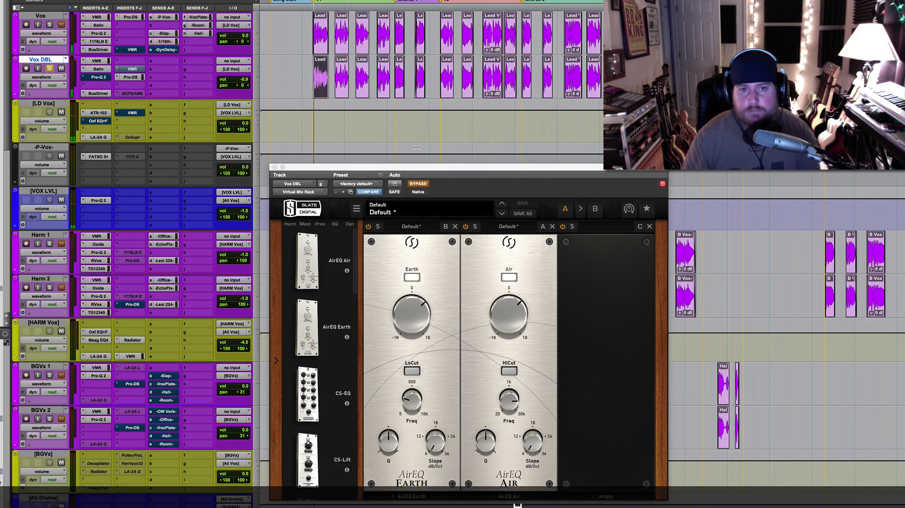
left_click(418, 184)
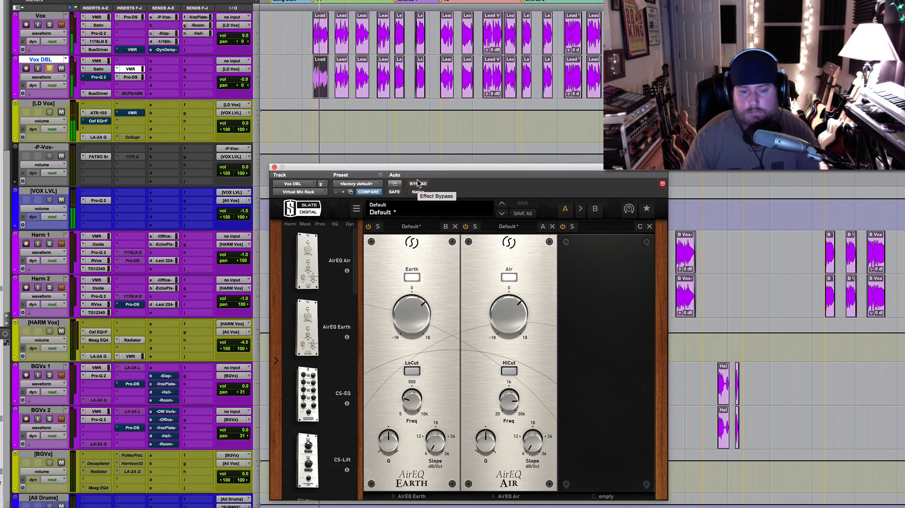
key("t")
key("t")
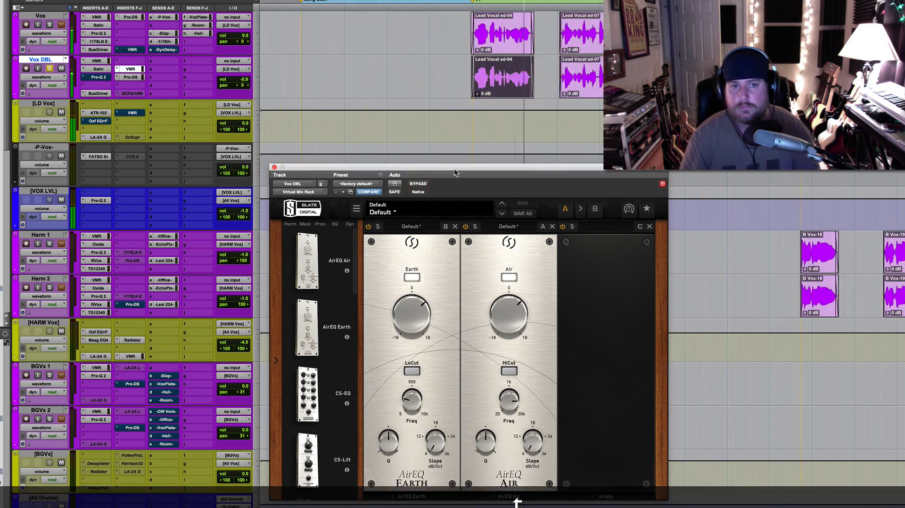
left_click_drag(457, 168, 476, 163)
left_click(437, 179)
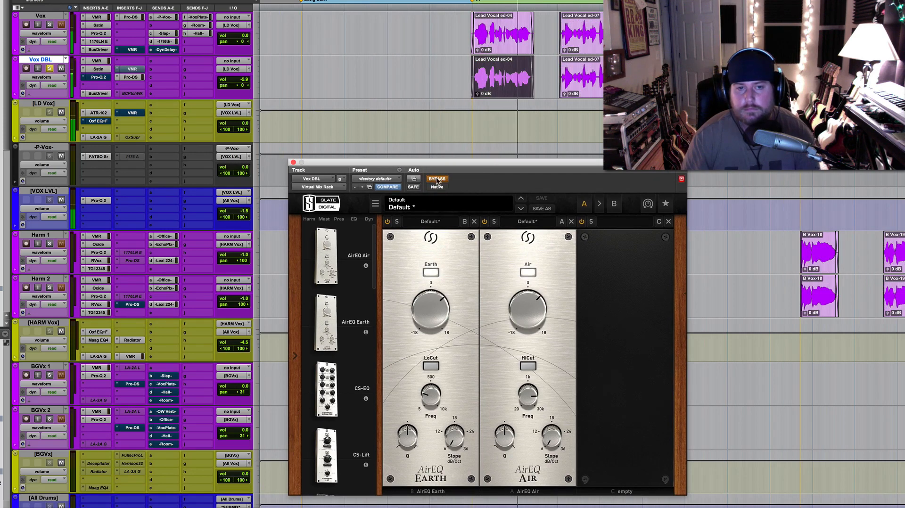
left_click(437, 180)
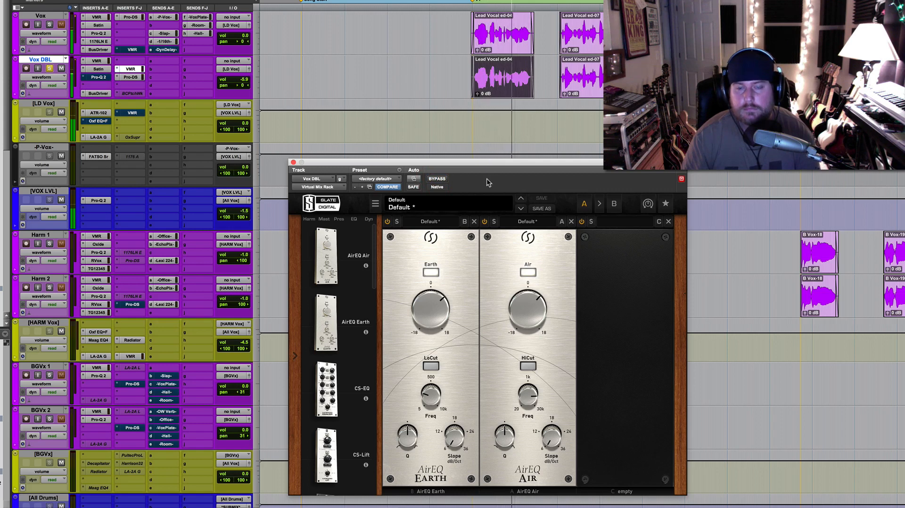
key("space")
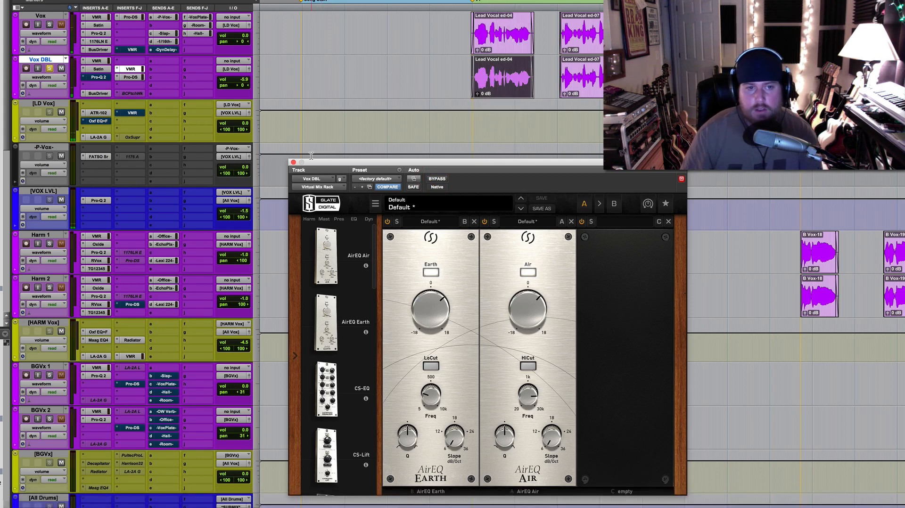
Close the Vox DBL rack, play Vox and Vox DBL soloed from verse 1, open the LD Vox bus's bypassed rack, and stop playback.
left_click(293, 163)
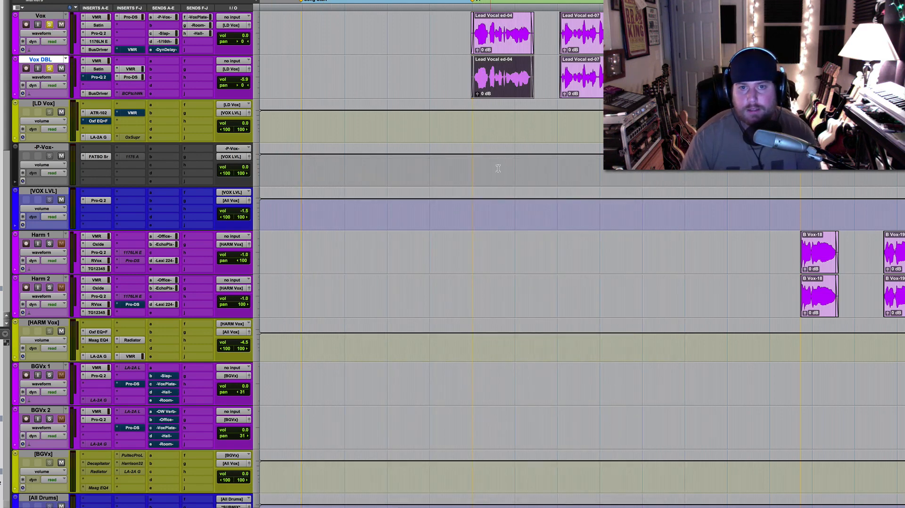
left_click(473, 120)
key("space")
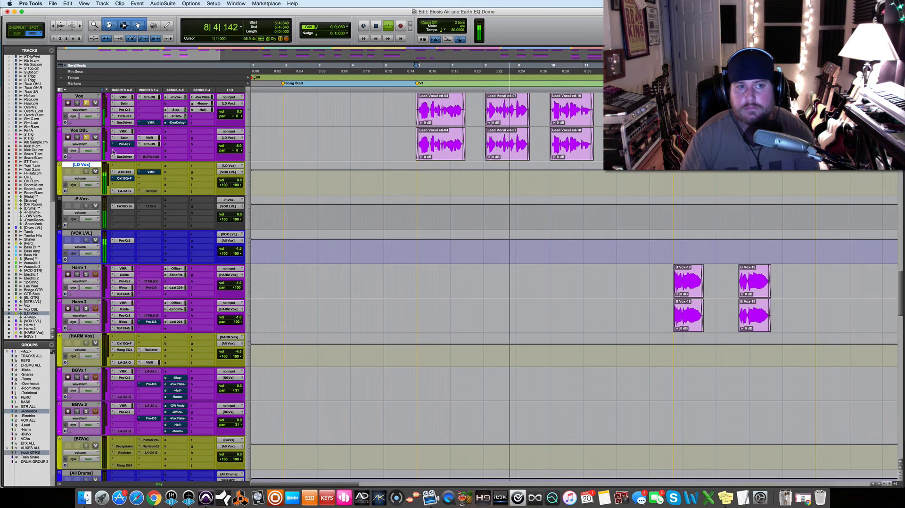
left_click(151, 172)
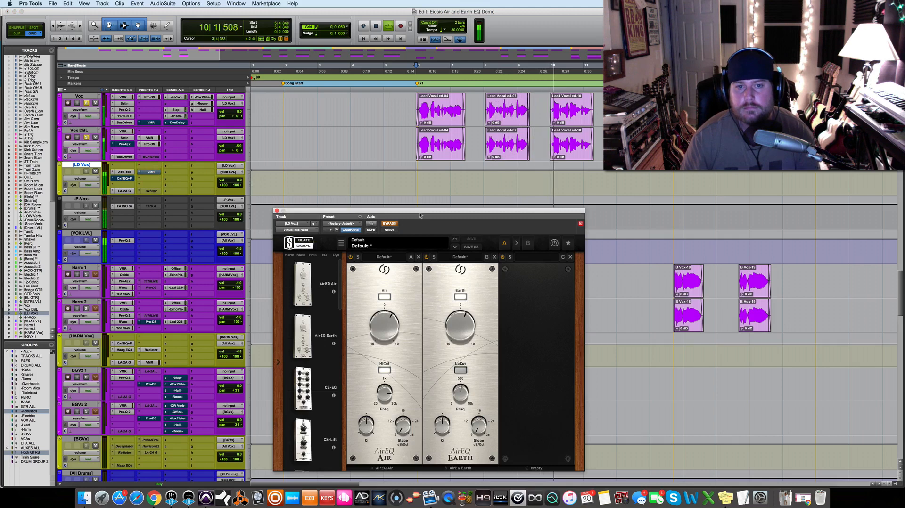
left_click_drag(420, 212, 410, 215)
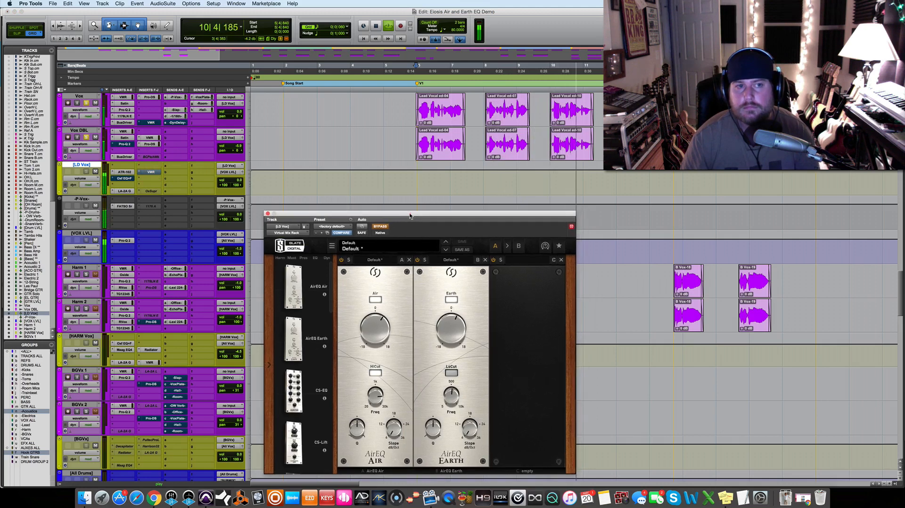
key("space")
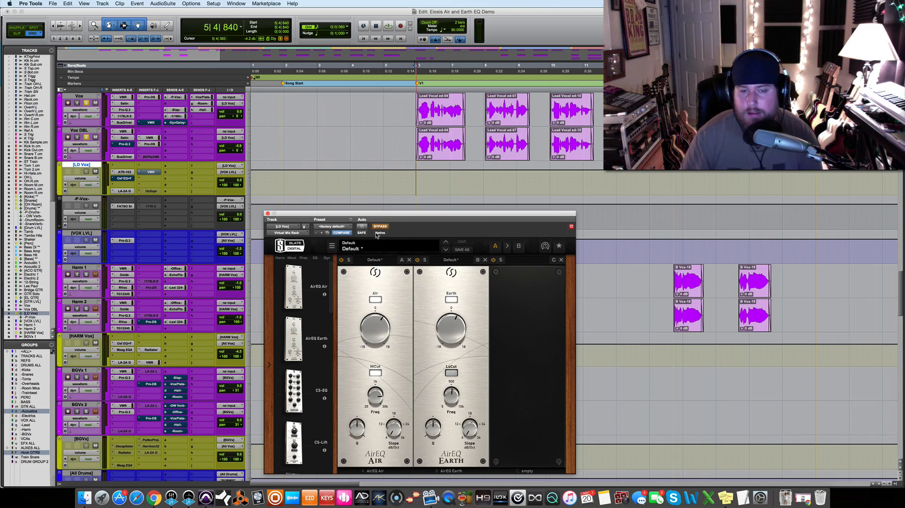
Take the LD Vox rack out of bypass, lower its AirEQ Air gain slightly during playback, and stop.
left_click(377, 226)
key("space")
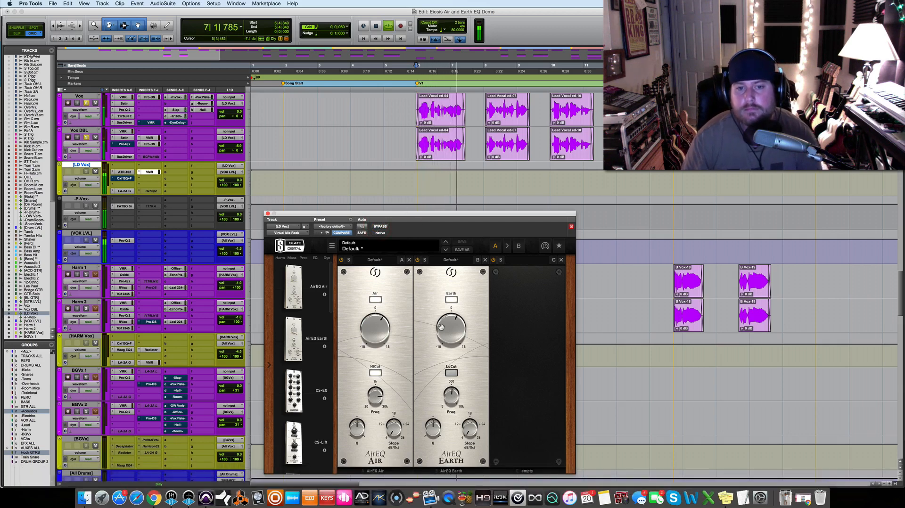
left_click_drag(373, 334, 373, 341)
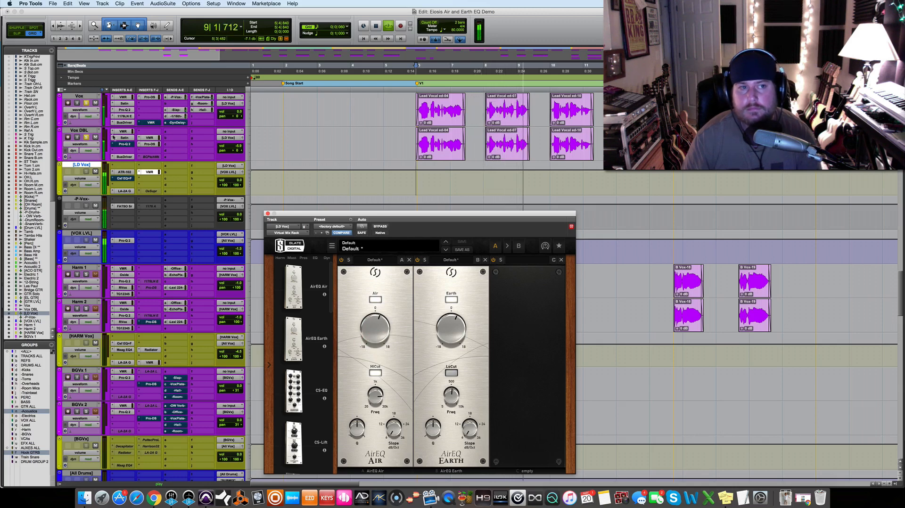
key("space")
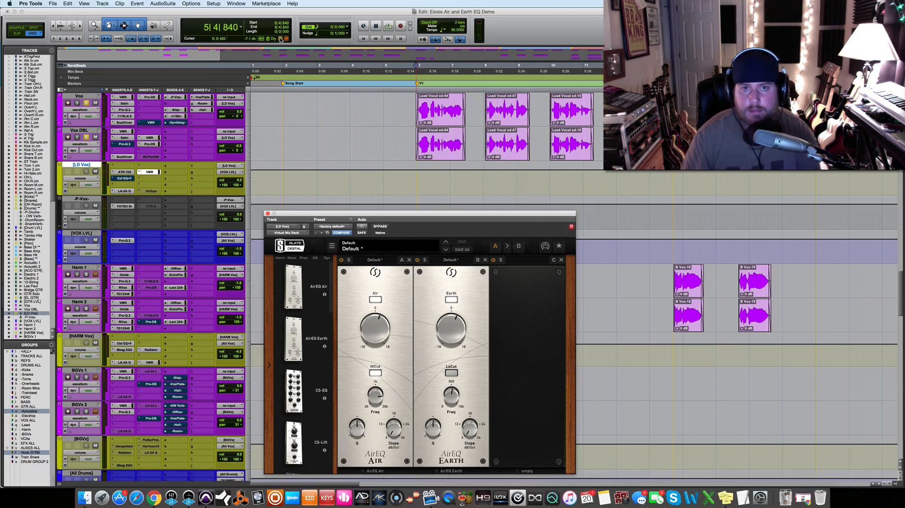
Clear all solos, play the full mix from verse 1, open the HARM Vox bus's Virtual Mix Rack, and stop playback.
left_click(280, 38)
key("space")
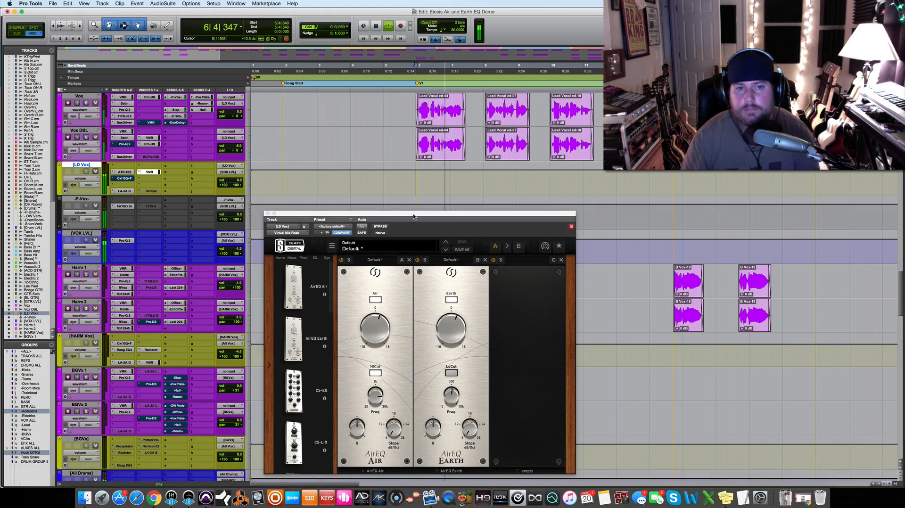
left_click_drag(413, 215, 409, 215)
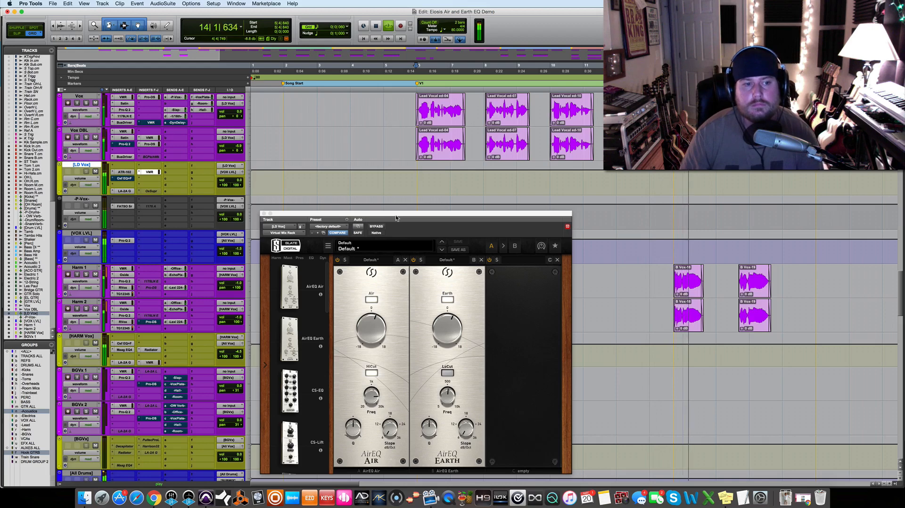
left_click(263, 214)
left_click(150, 362)
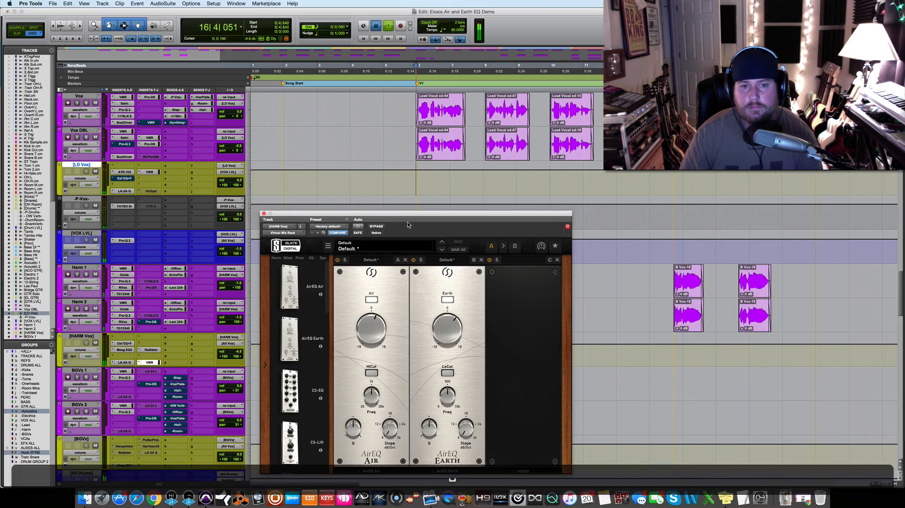
key("space")
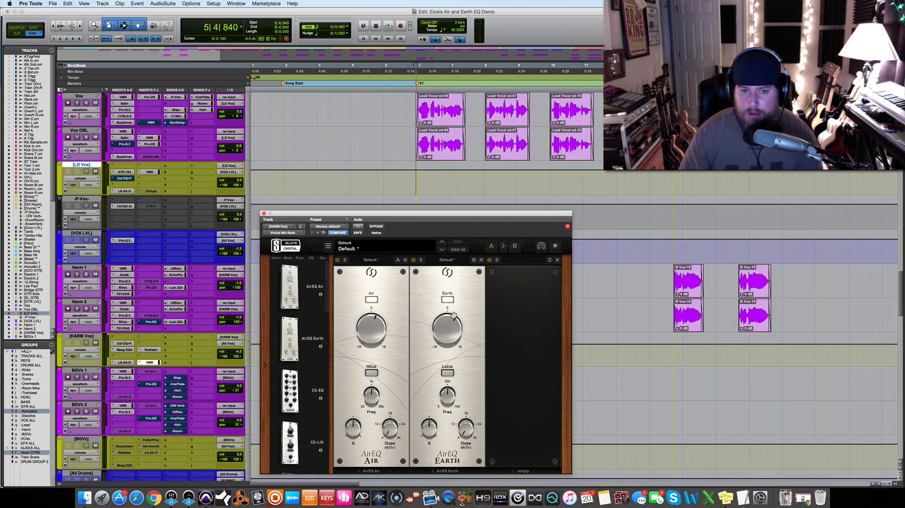
Close the HARM Vox rack and open the bypassed Virtual Mix Rack on the SUBMIX bus.
left_click(264, 214)
scroll(333, 249, "down", 10)
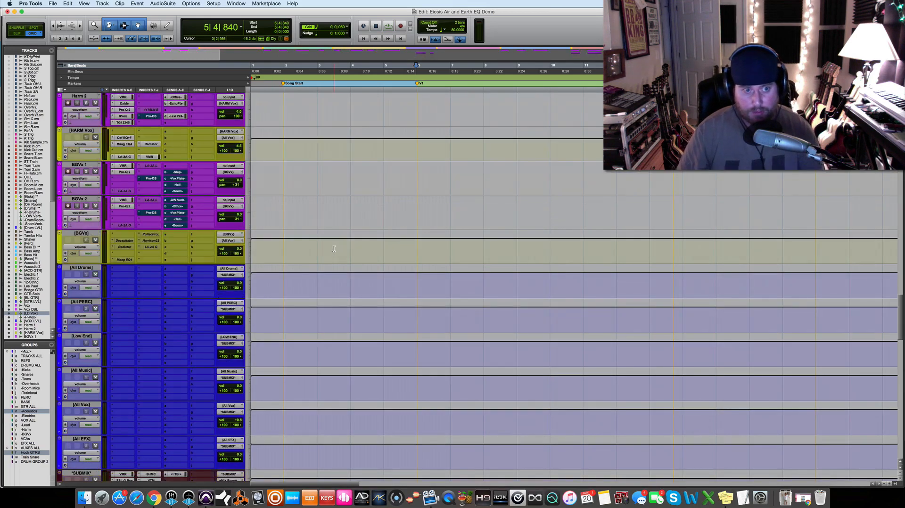
scroll(334, 249, "down", 2)
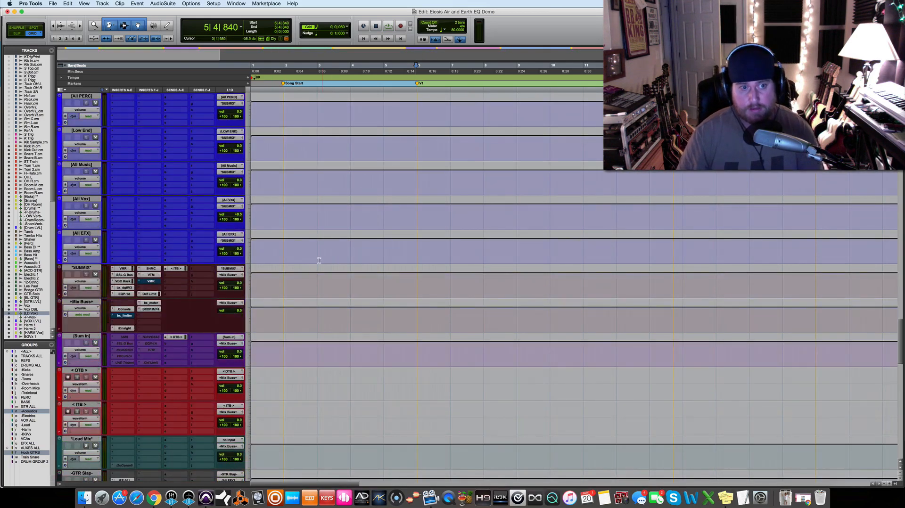
left_click(150, 282)
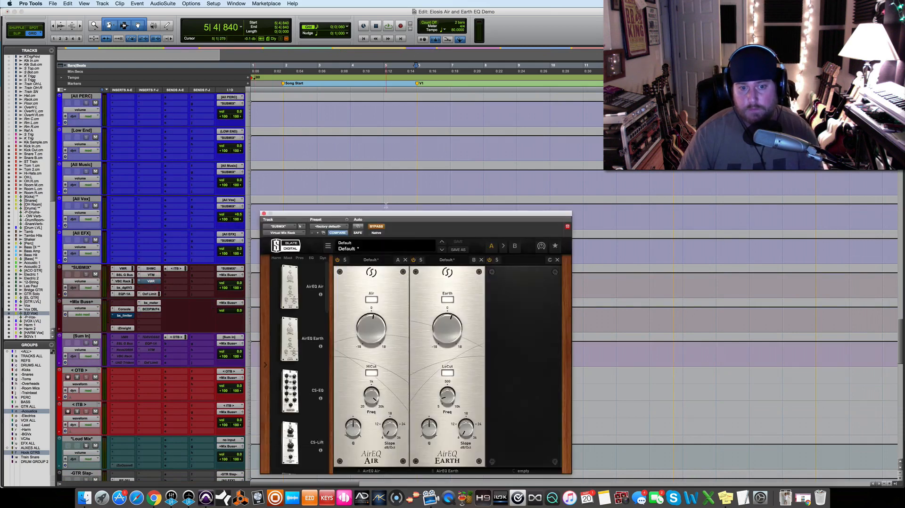
left_click_drag(403, 216, 404, 212)
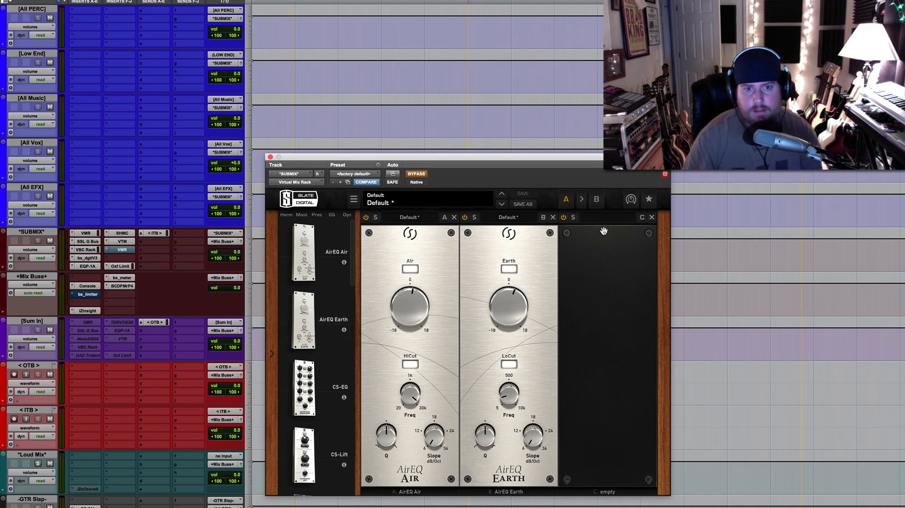
Play the full mix and toggle the SUBMIX rack's bypass off, on, and off again for comparison.
key("space")
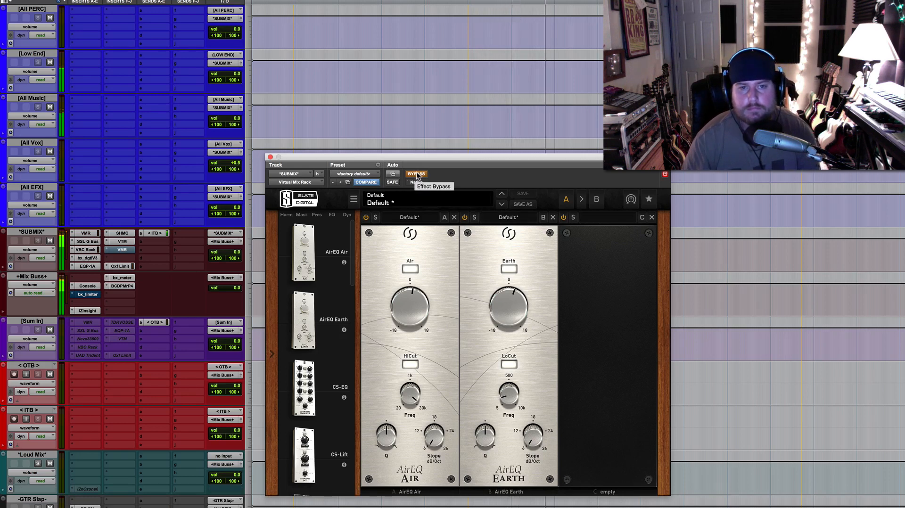
left_click(416, 175)
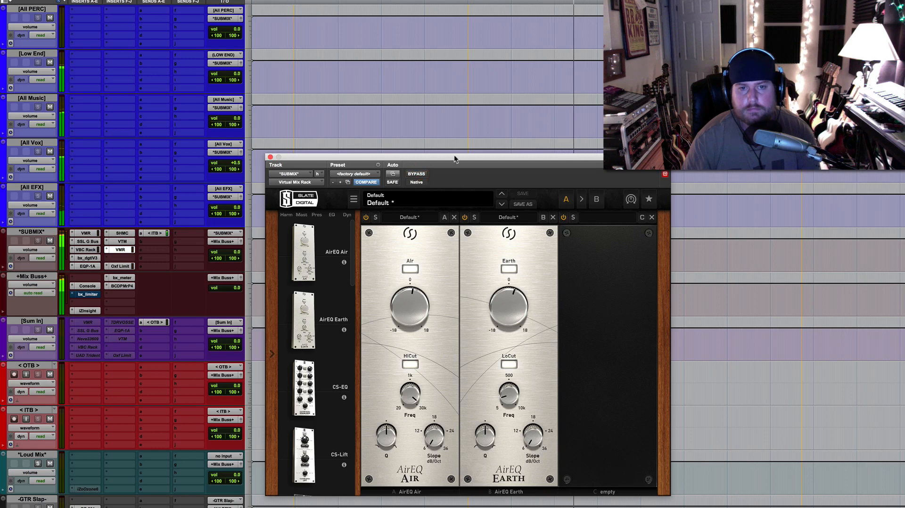
left_click(417, 174)
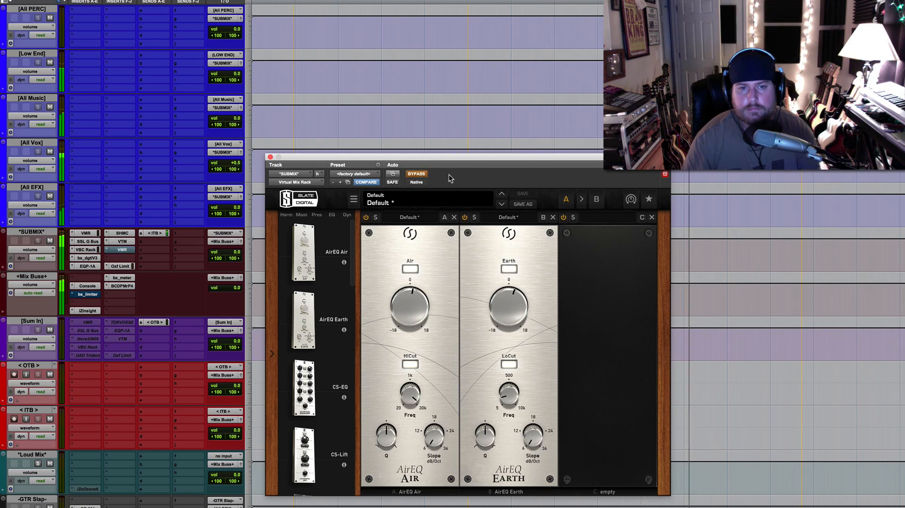
left_click(416, 174)
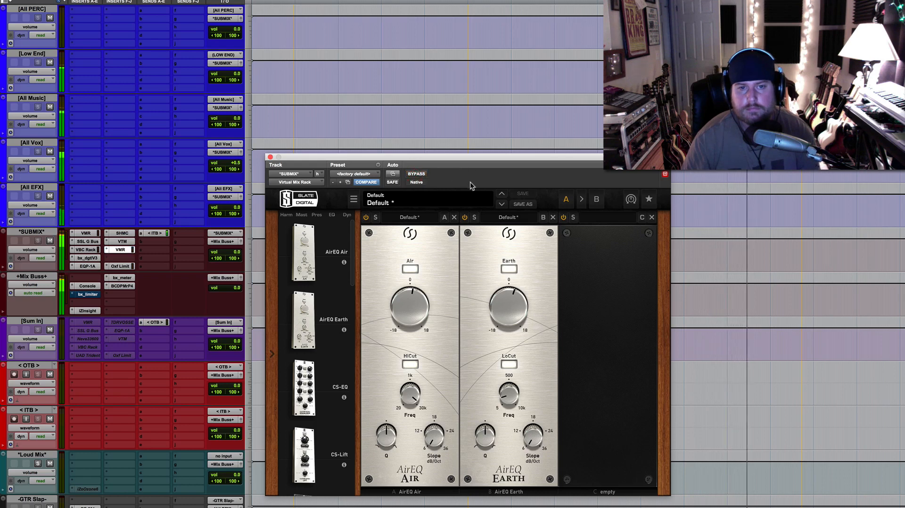